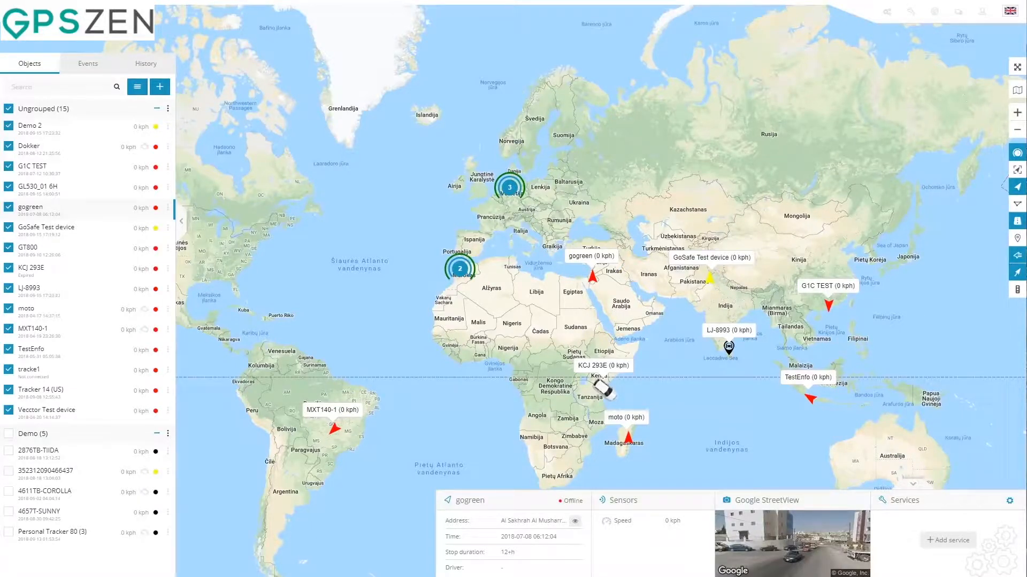
Step: Add a new object group named "My Group" in the setup and save it
click(913, 13)
click(916, 13)
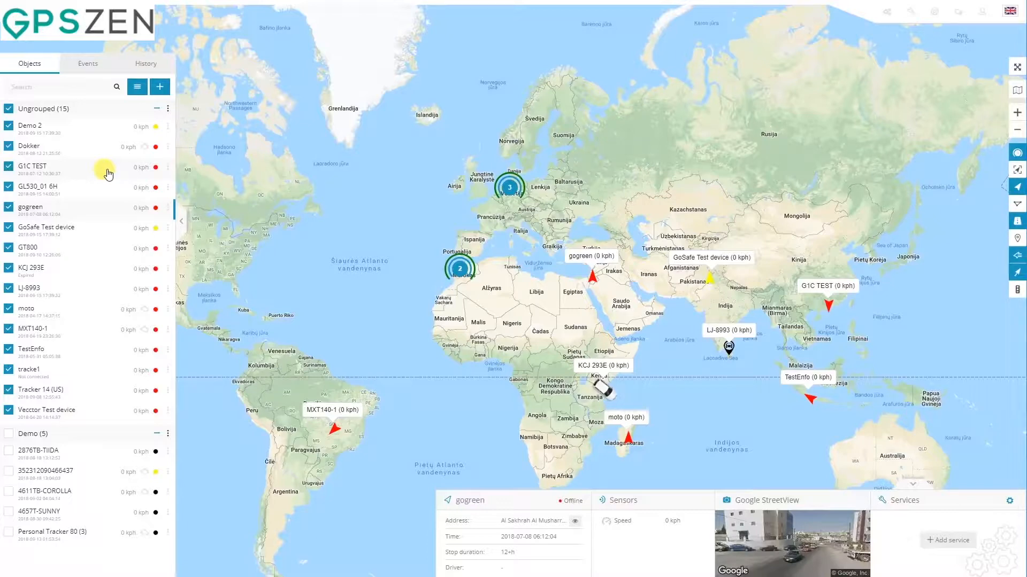
click(936, 16)
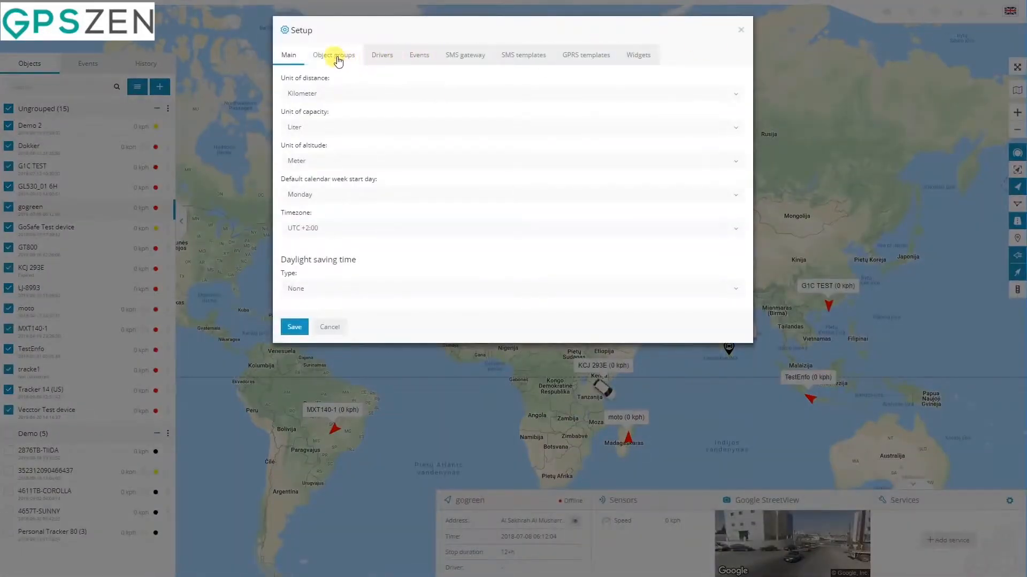
click(337, 56)
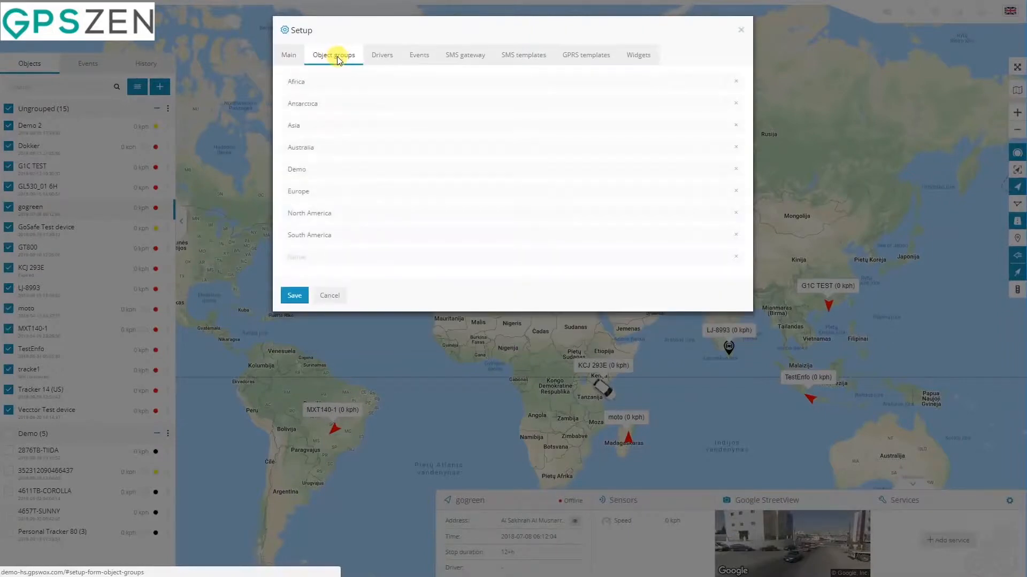
click(302, 258)
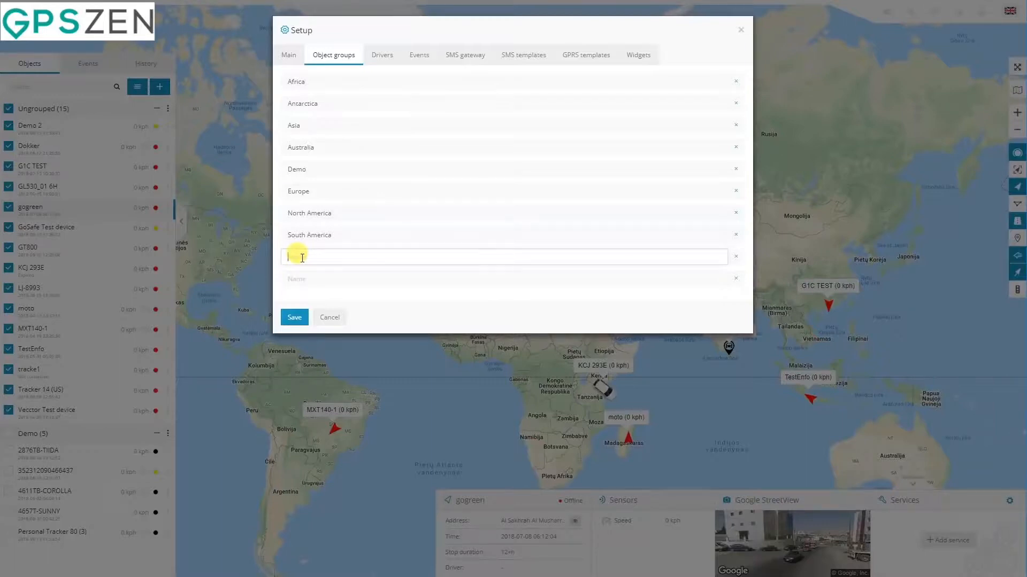
text(My Group)
click(293, 320)
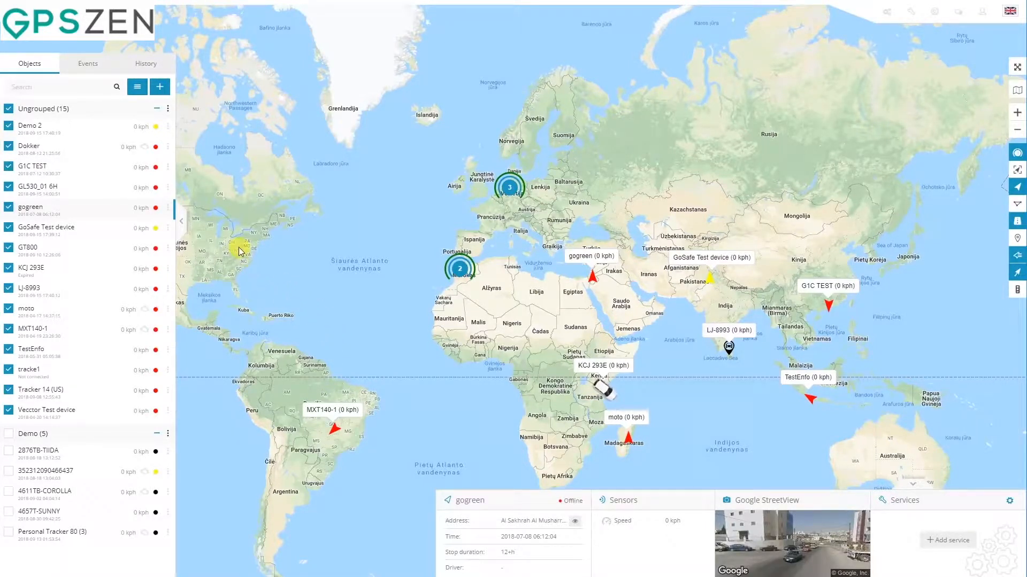
Step: Assign the gogreen object to the Demo group in its advanced settings and save
click(168, 208)
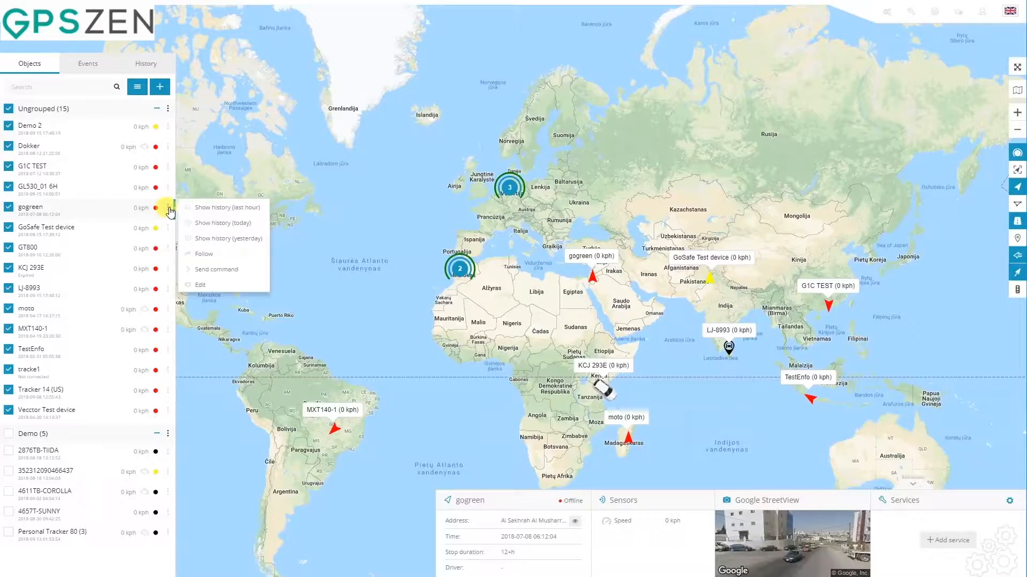
click(223, 283)
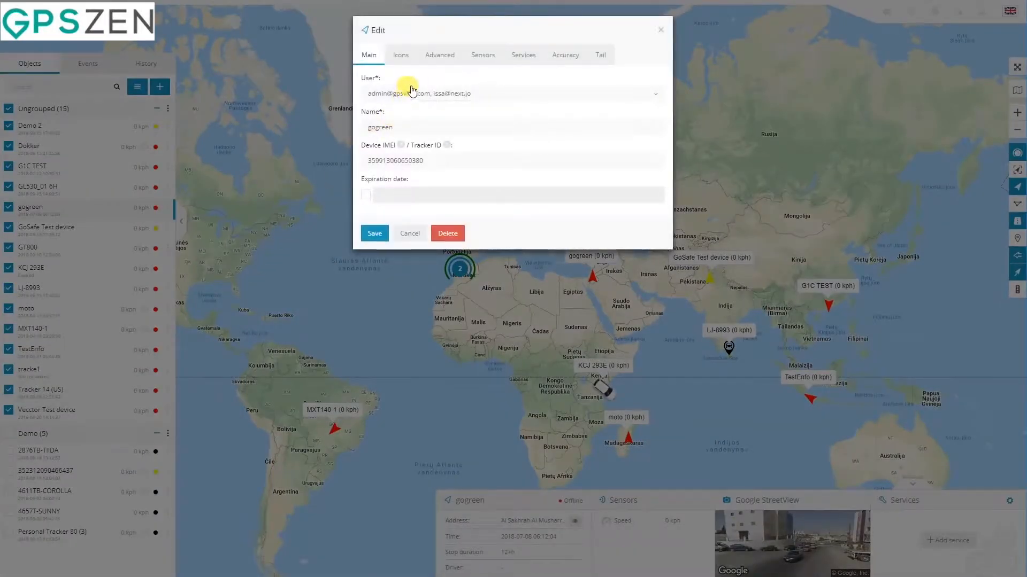
click(440, 55)
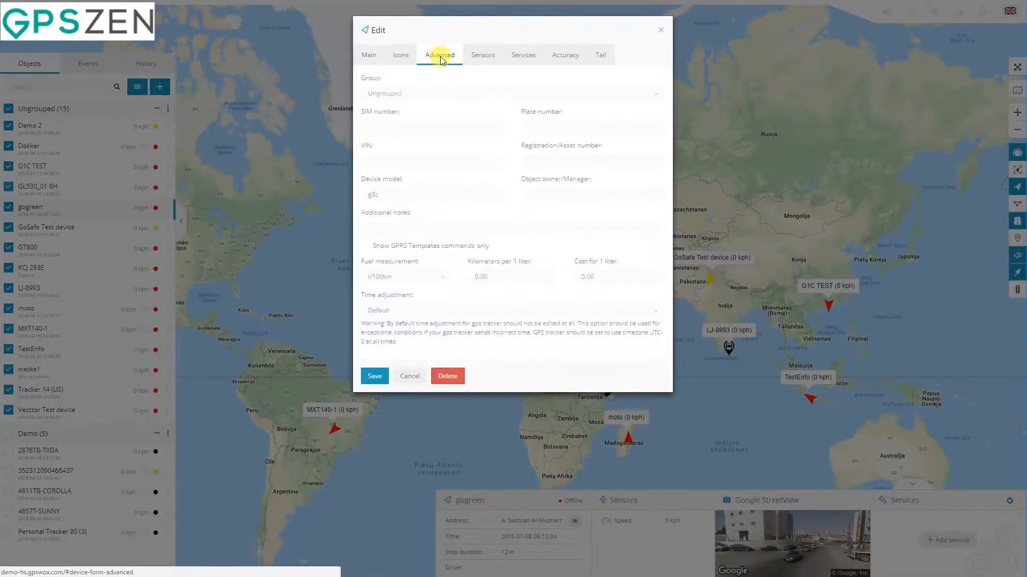
click(400, 96)
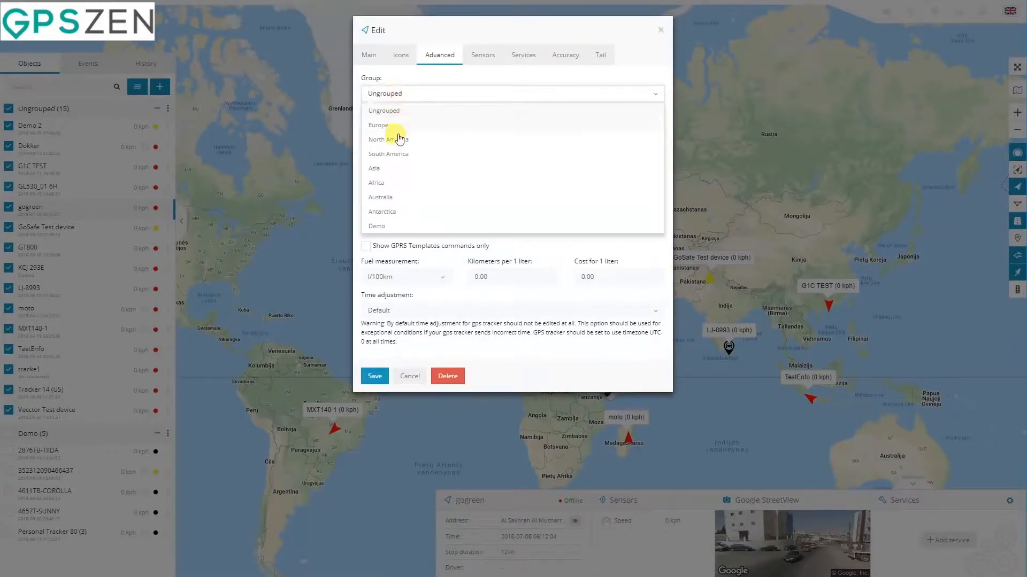
click(391, 228)
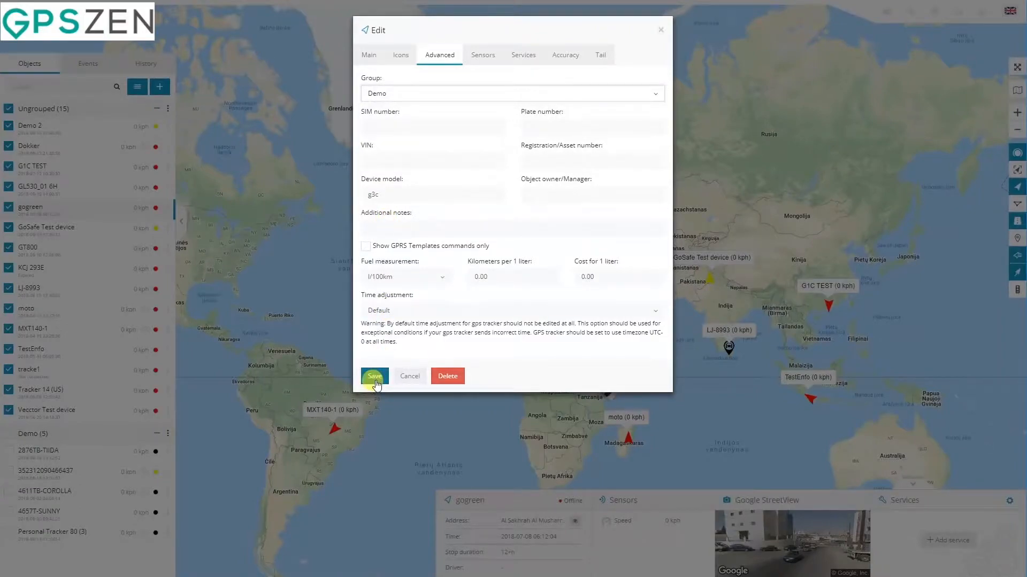
click(375, 378)
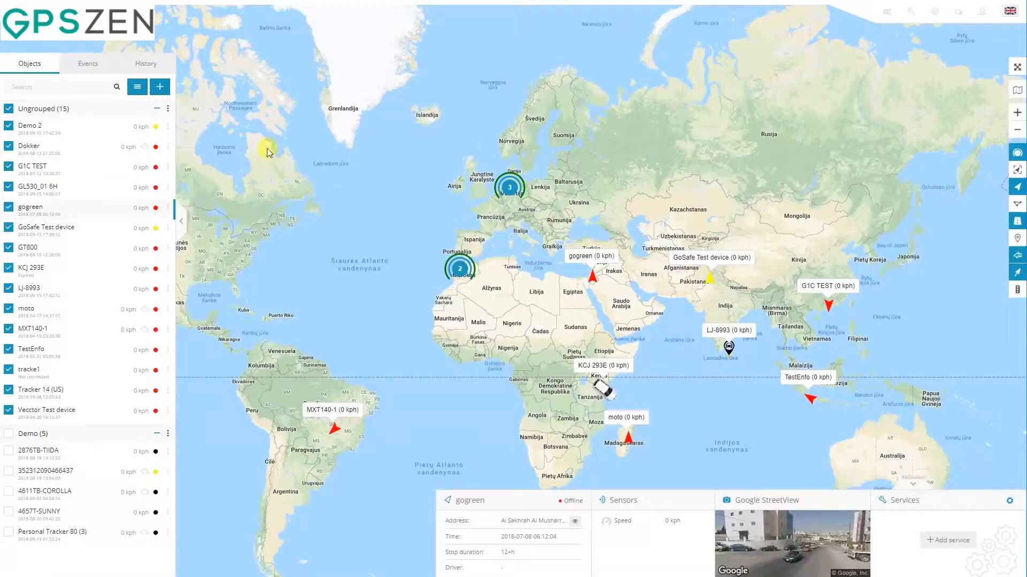
Step: Open the Demo 2 object for editing and choose Arrow as its icon type
click(169, 127)
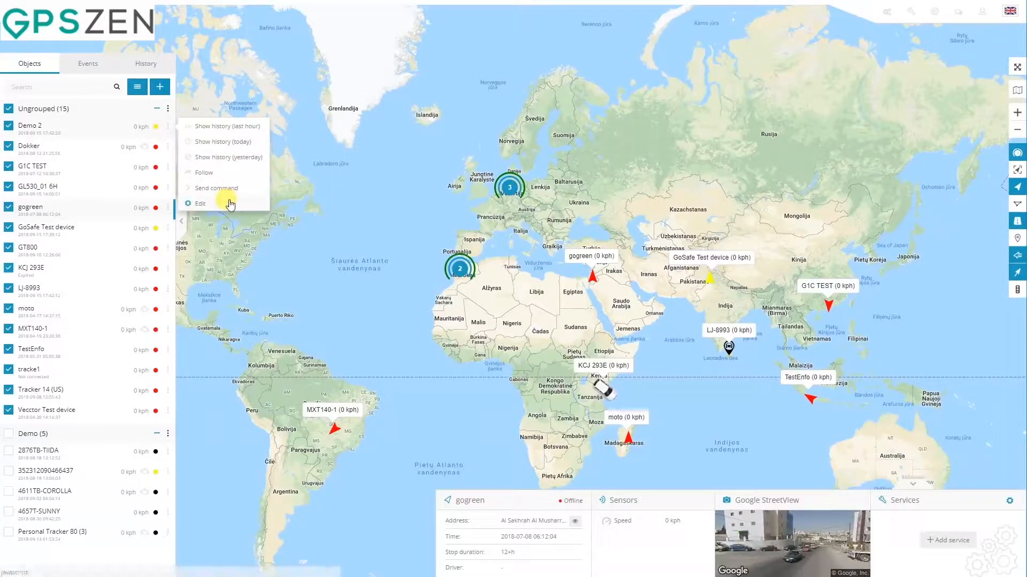
click(229, 203)
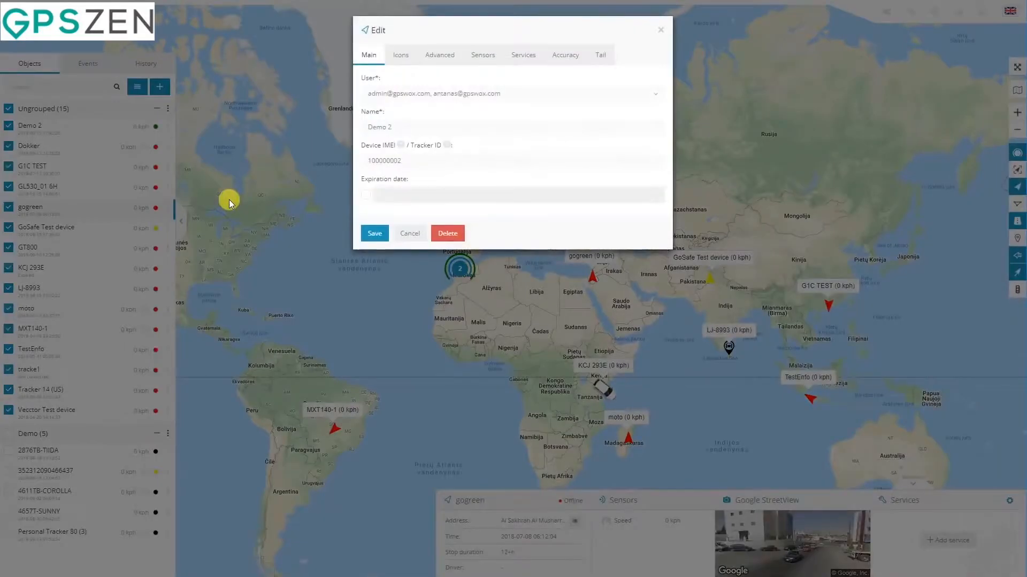
click(402, 57)
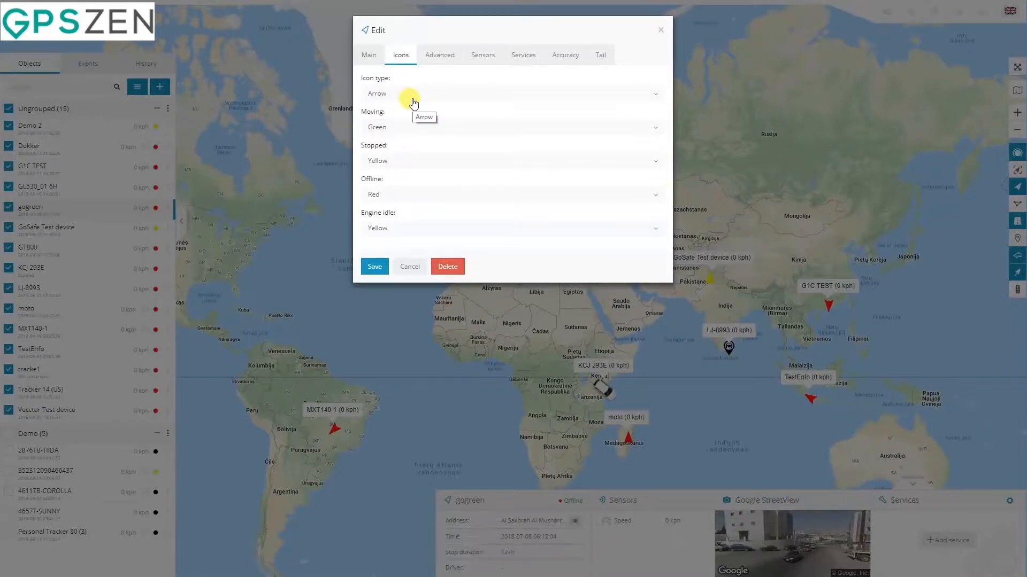
click(400, 97)
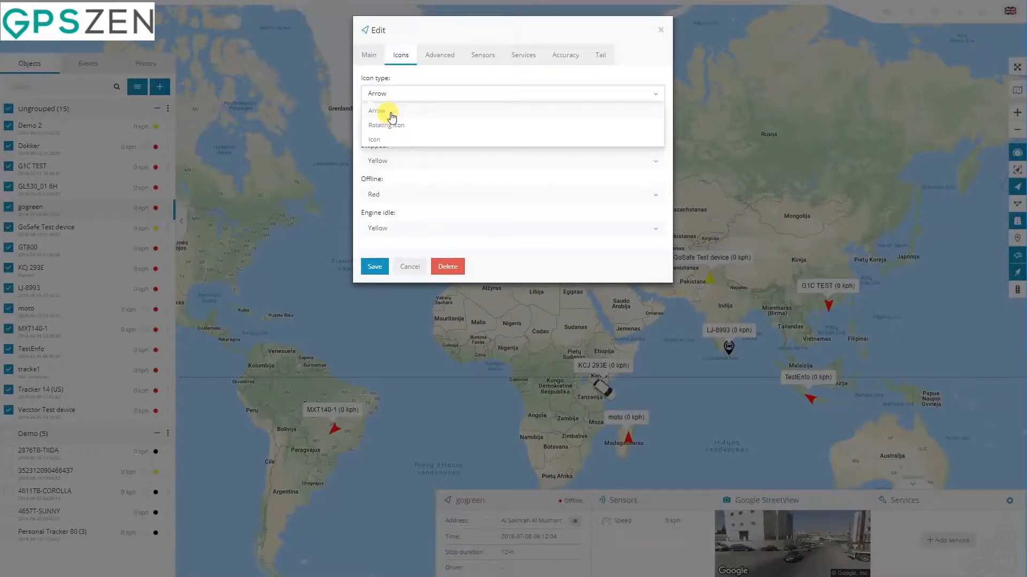
click(392, 117)
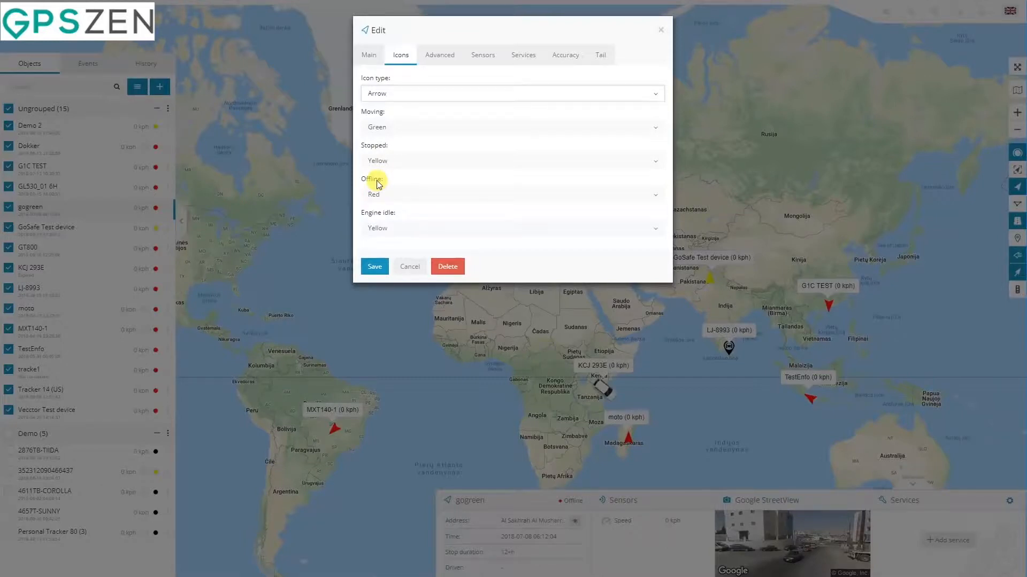
Step: Try Orange as Demo 2's engine idle color, and set it back to Yellow
click(401, 233)
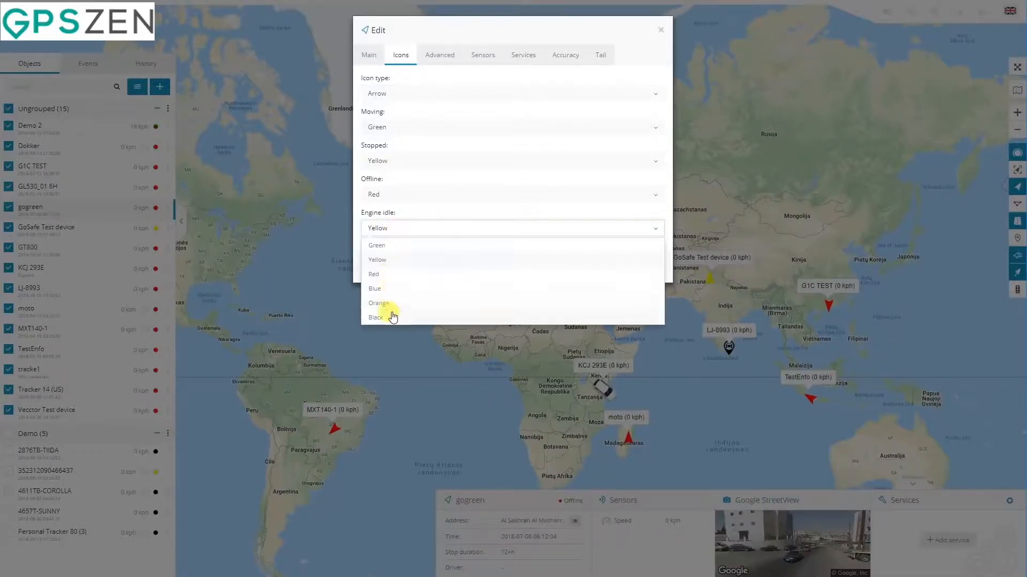
click(385, 301)
click(402, 228)
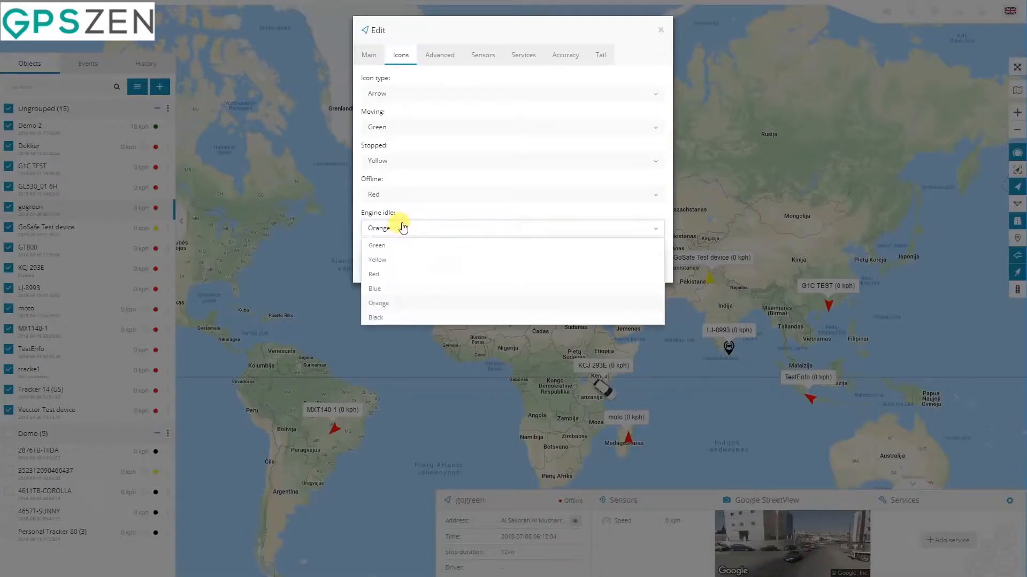
click(390, 260)
Step: Set Demo 2's stopped and moving icon colors to Blue and save
click(394, 160)
click(396, 126)
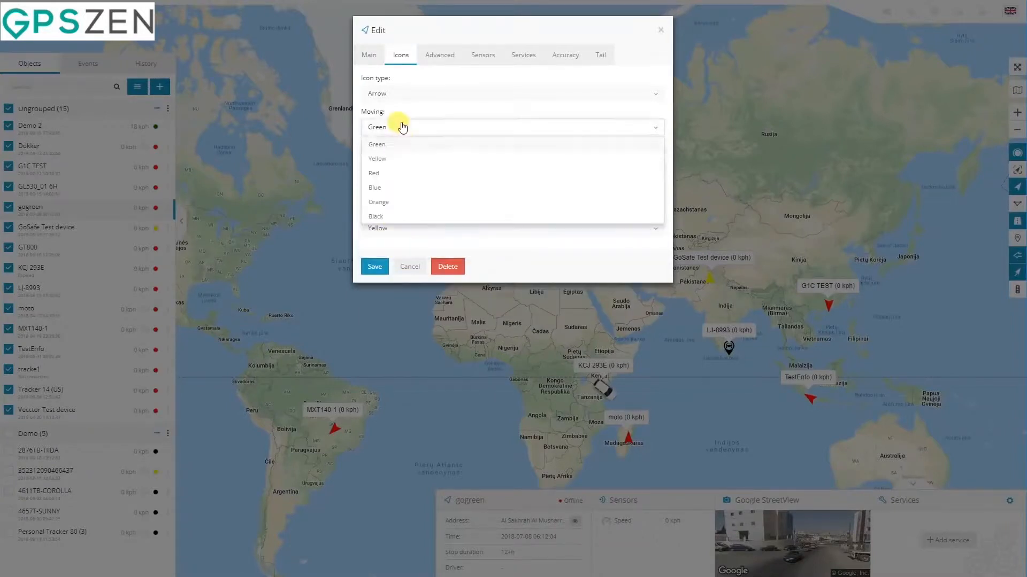
click(401, 179)
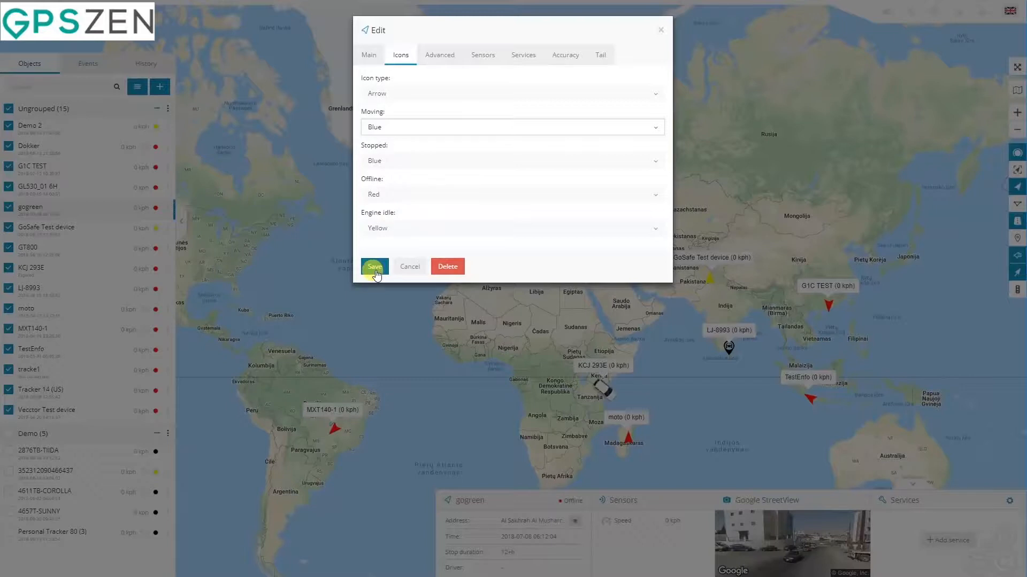
click(375, 267)
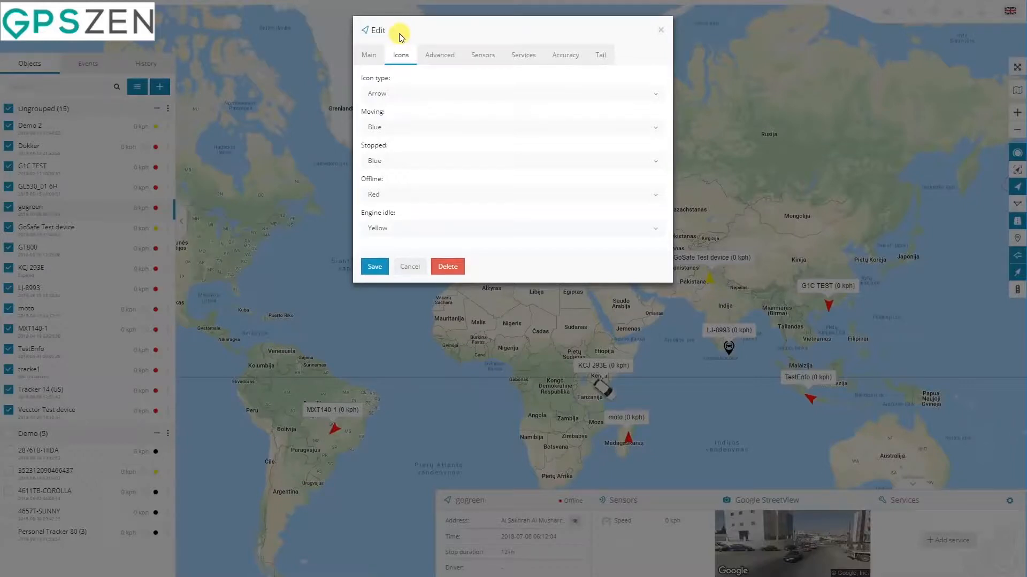
Step: Examine Demo 2's advanced fields, including SIM number, device model, plate number, owner, notes, kilometers per liter and fuel cost
click(442, 60)
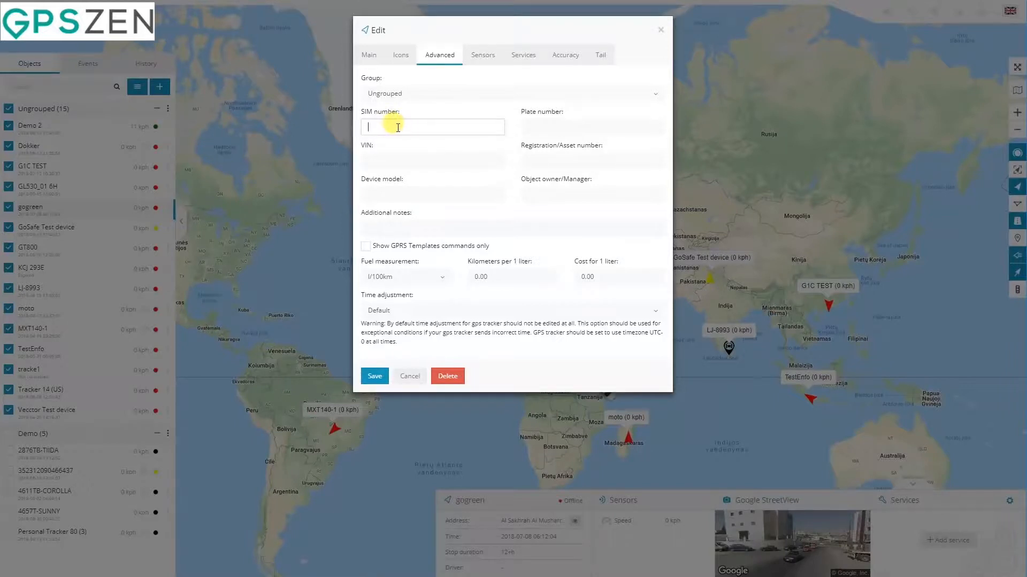
click(404, 189)
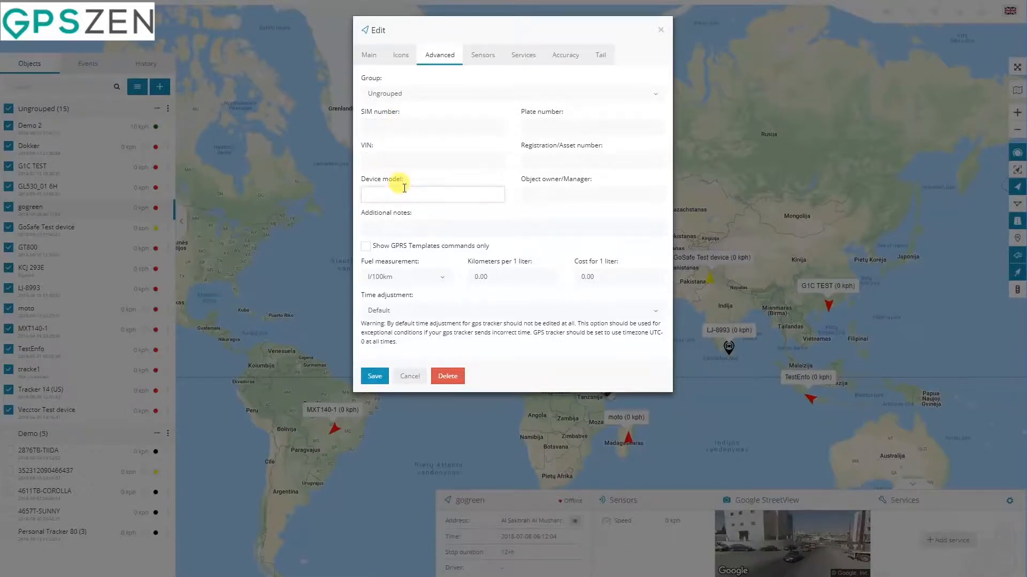
click(587, 128)
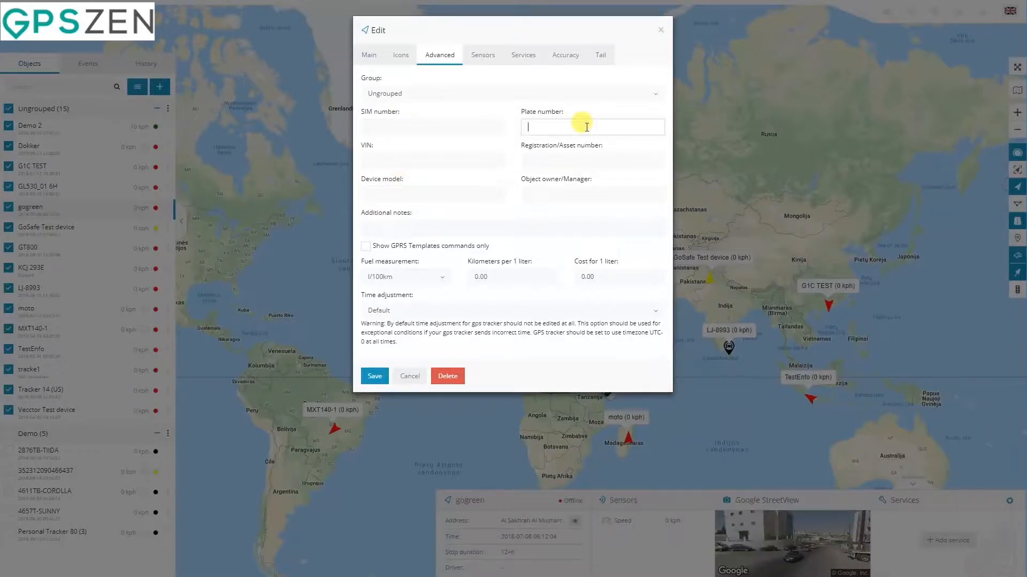
click(564, 191)
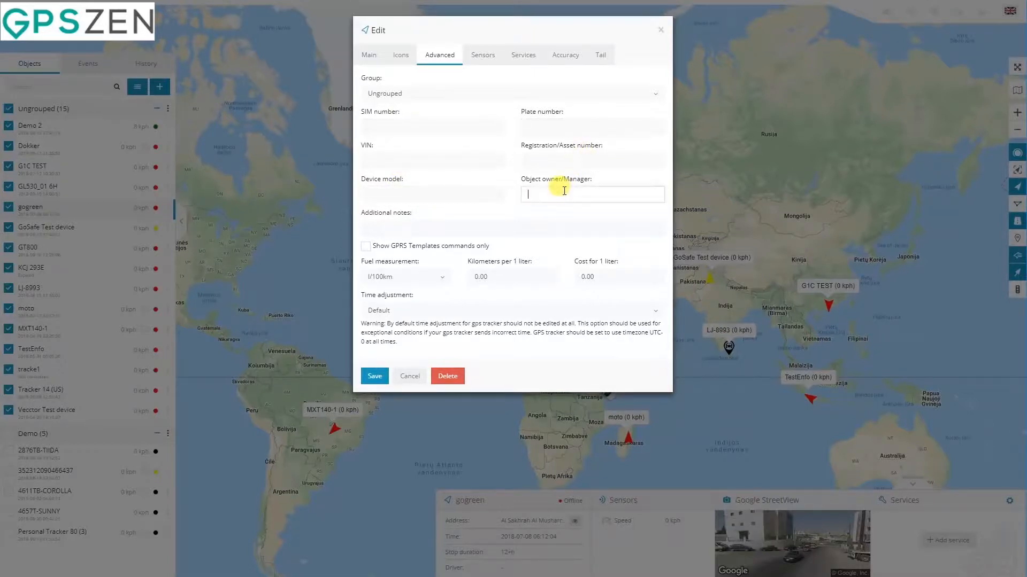
click(437, 229)
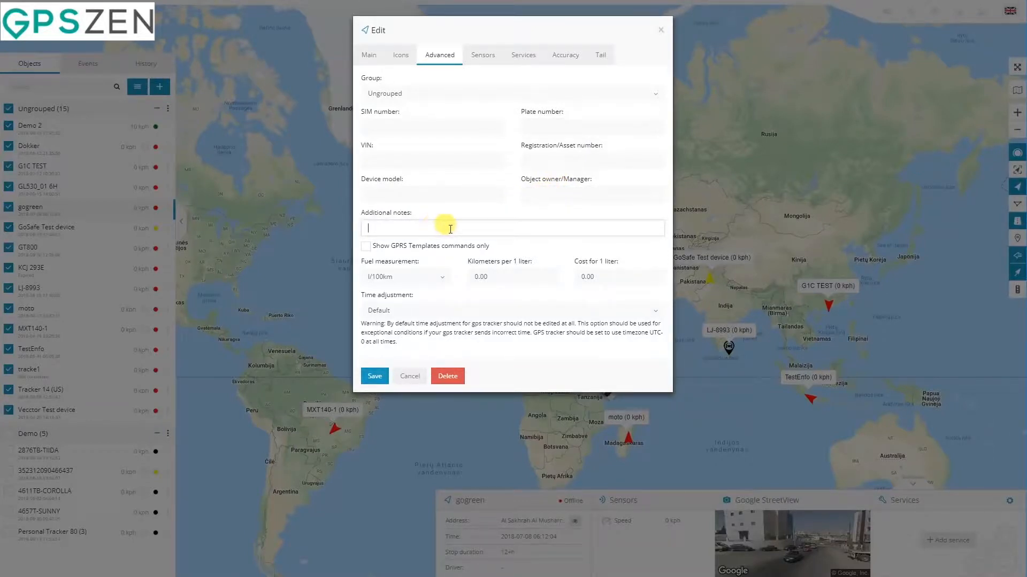
click(523, 275)
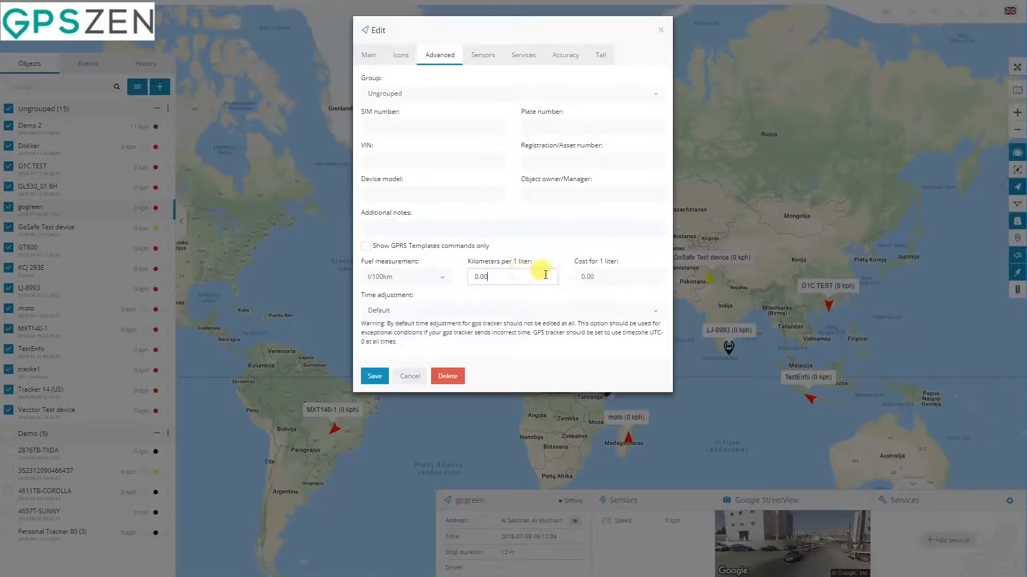
click(618, 274)
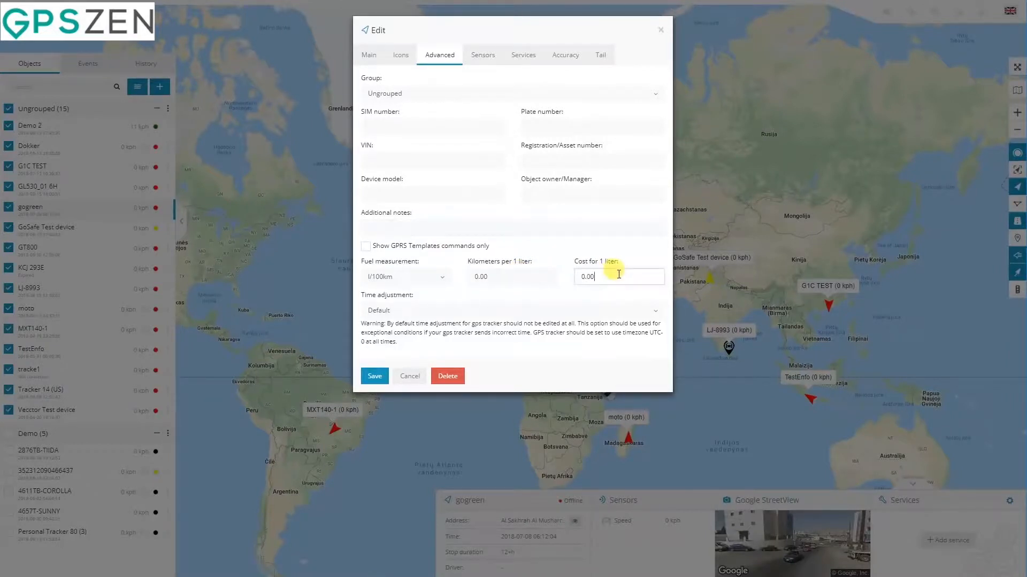
click(516, 277)
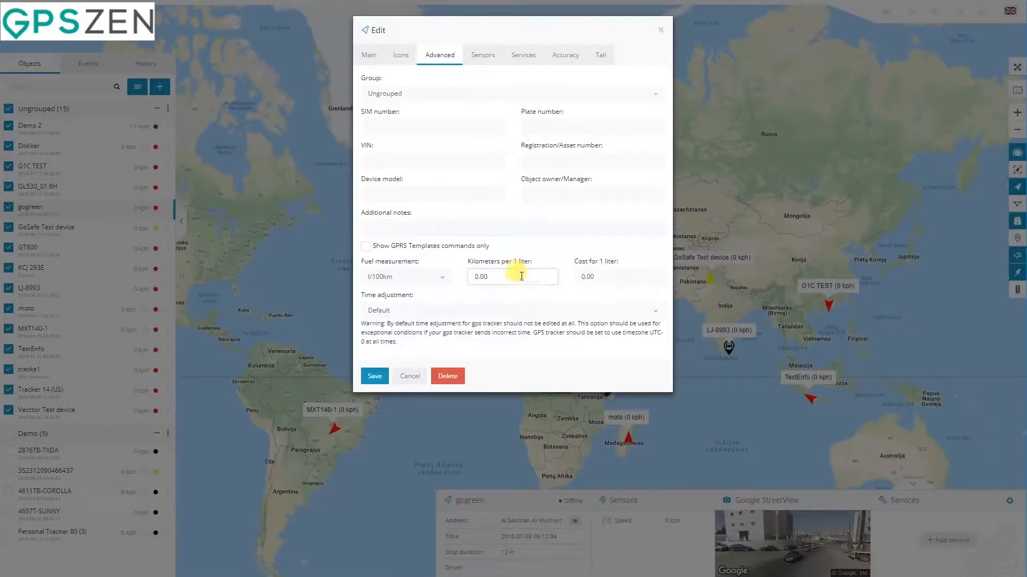
click(624, 277)
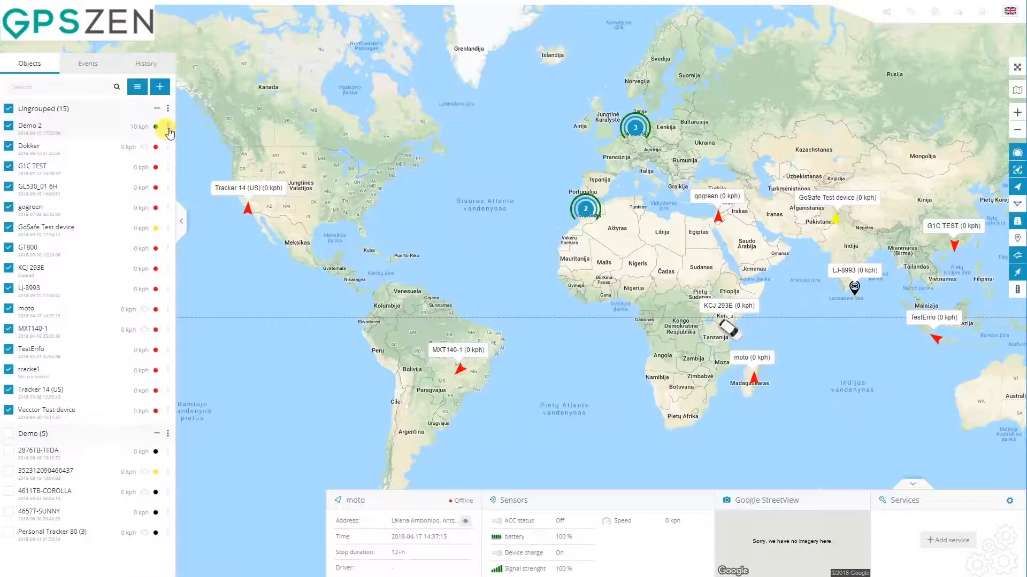
Step: Show today's history for Demo 2 and view its data log
click(167, 127)
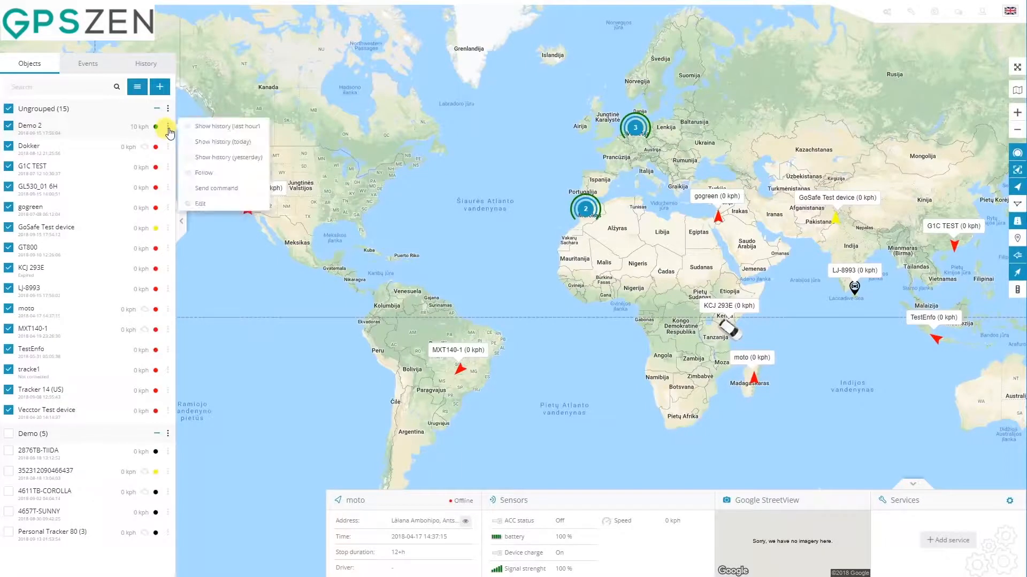
click(234, 143)
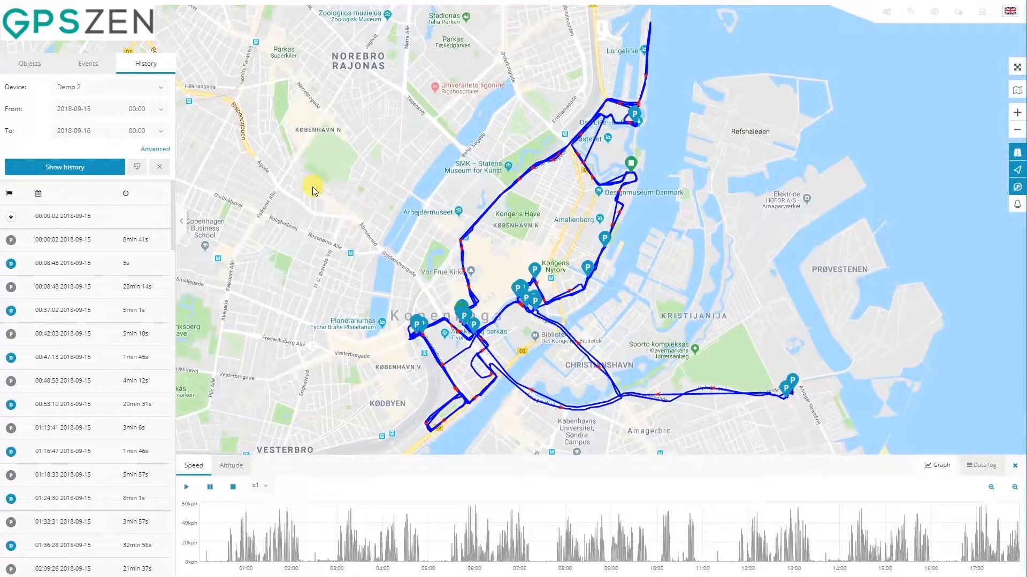
click(981, 466)
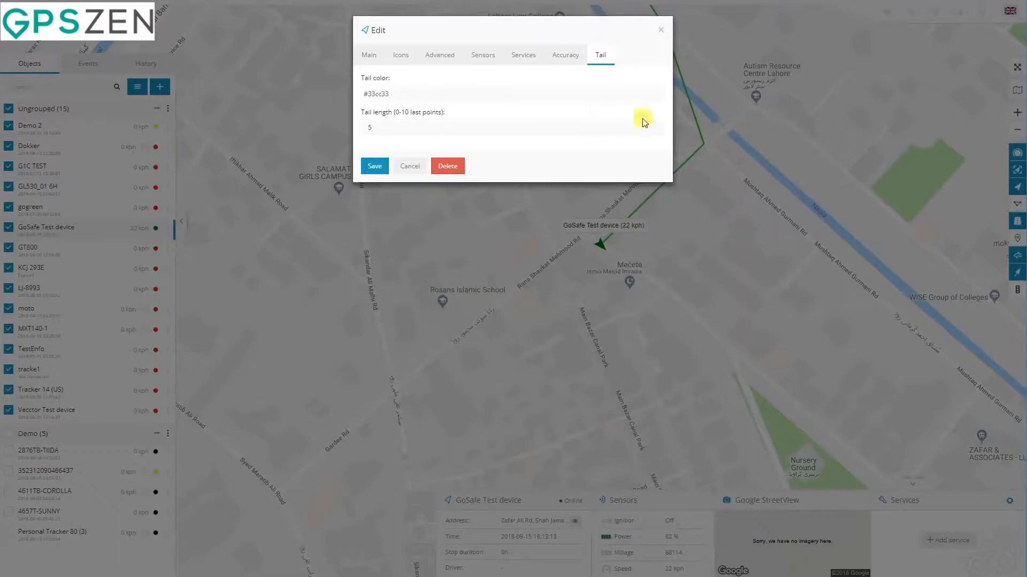
Step: Examine the tail length and tail color settings of GoSafe Test device and close them without saving
click(402, 126)
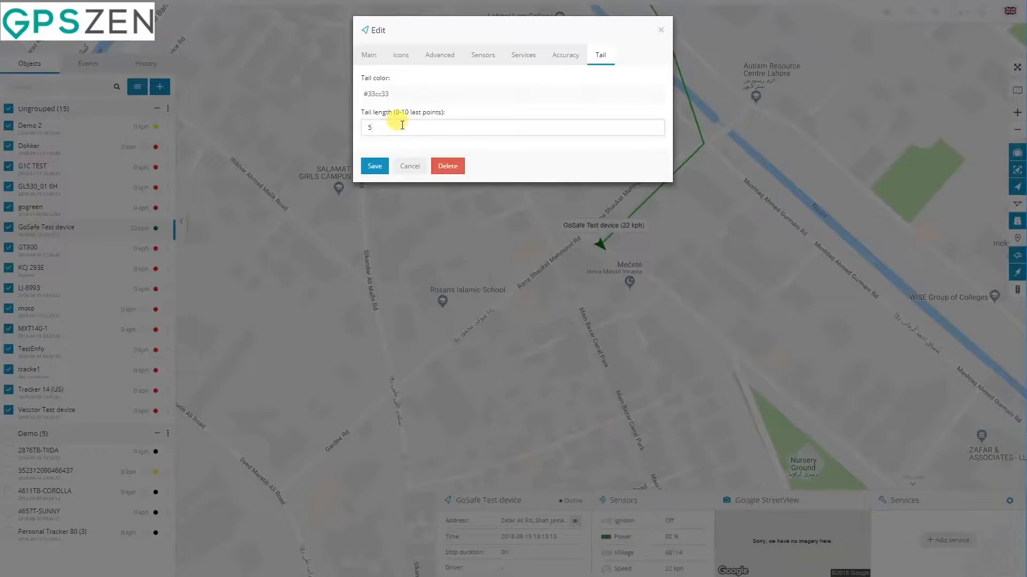
double_click(402, 131)
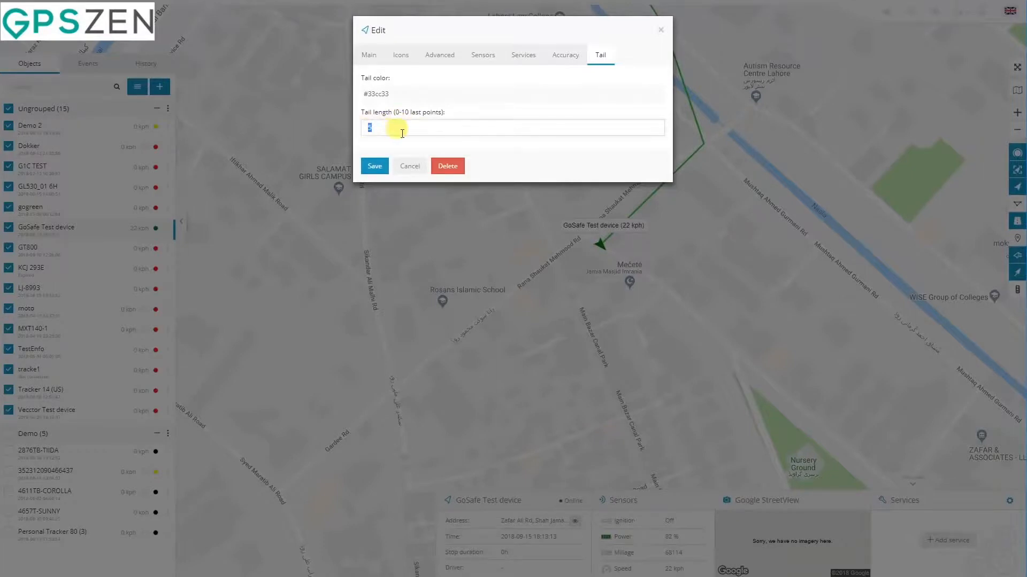
click(433, 94)
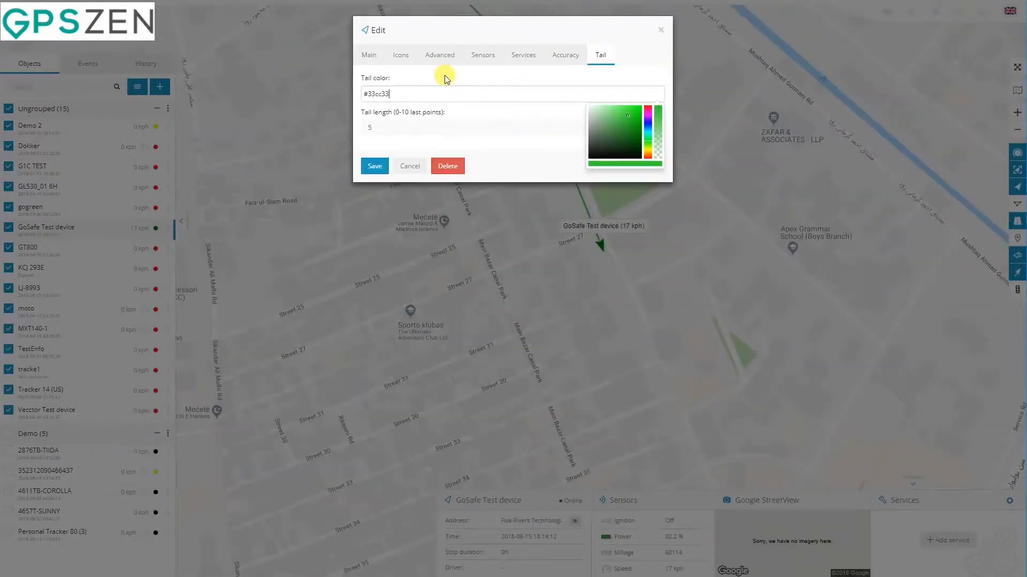
click(410, 166)
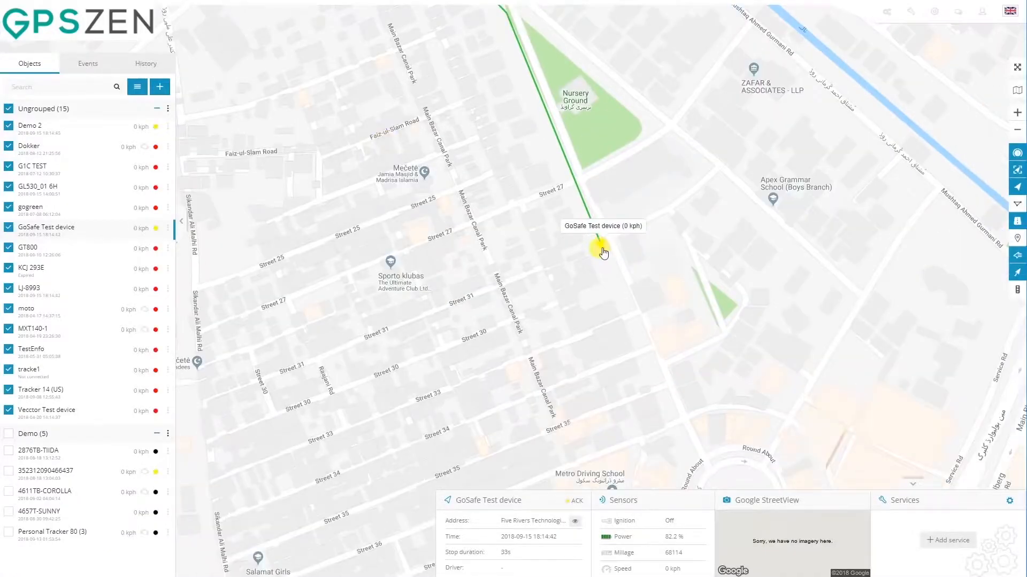
Step: View GoSafe Test device's details and Google Street View from its marker on the map
click(599, 244)
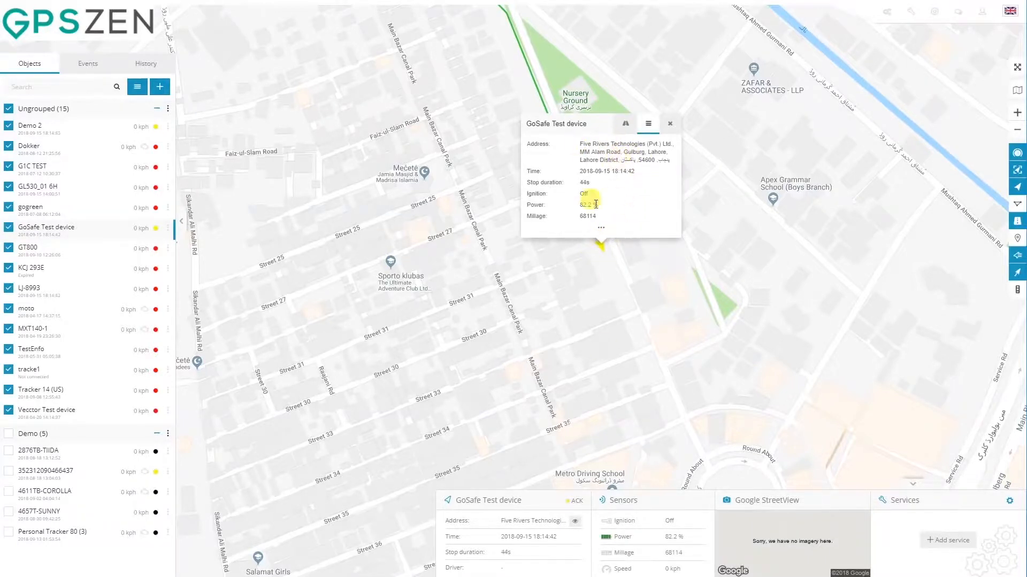
click(623, 129)
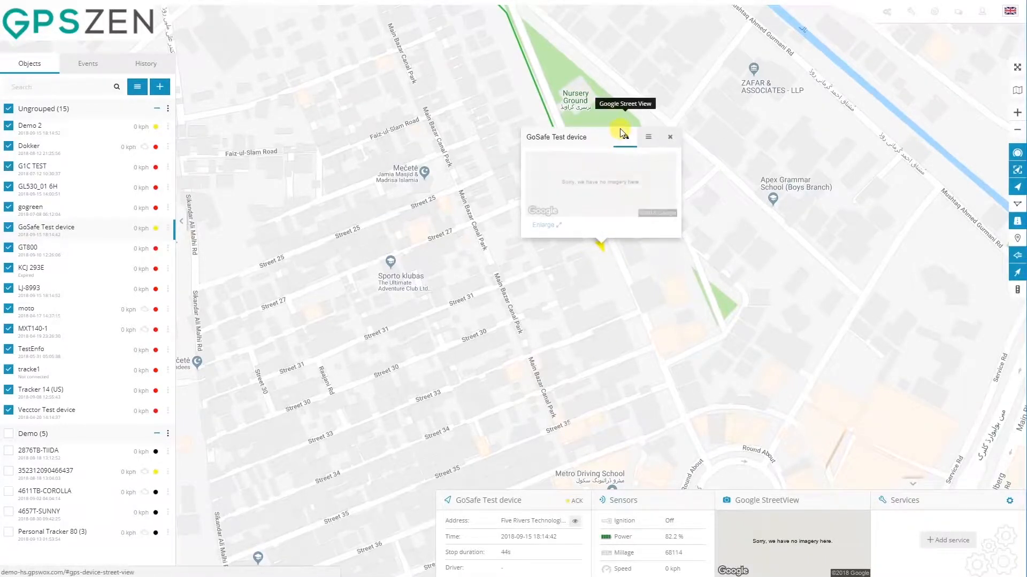
click(647, 138)
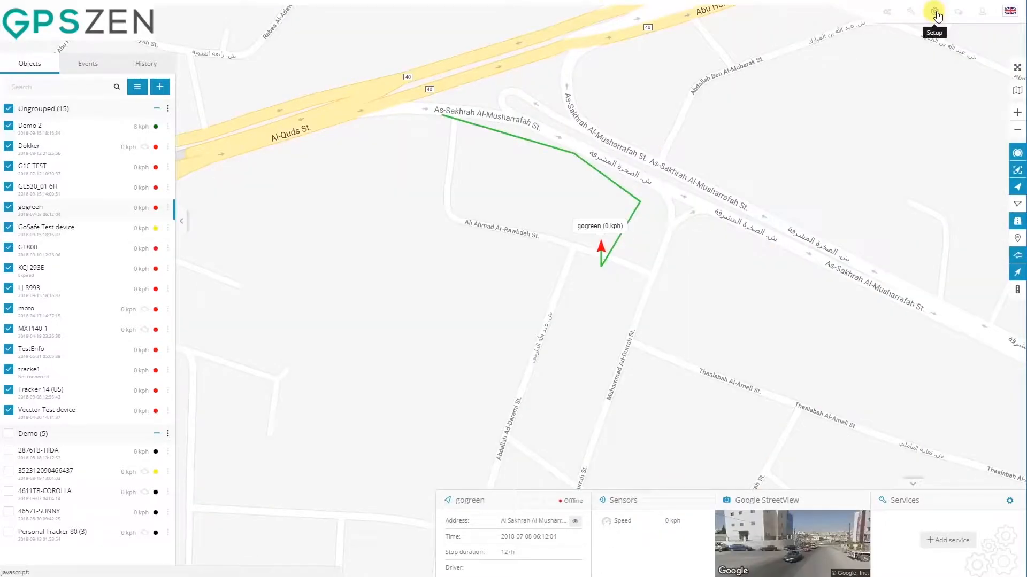
Step: Review the Object, Sensors, Google StreetView and Services widget options in the setup and save
click(934, 13)
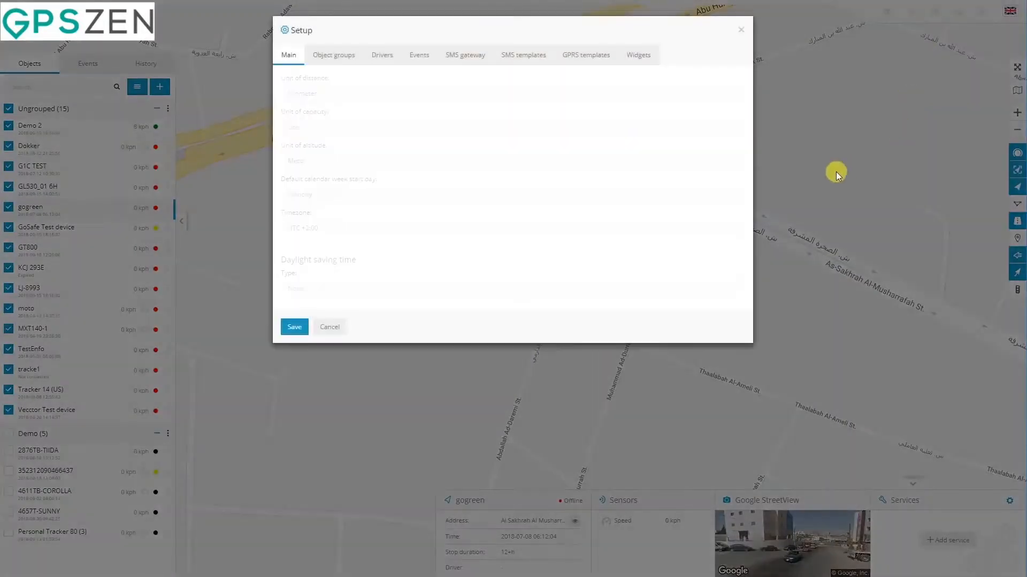
click(646, 57)
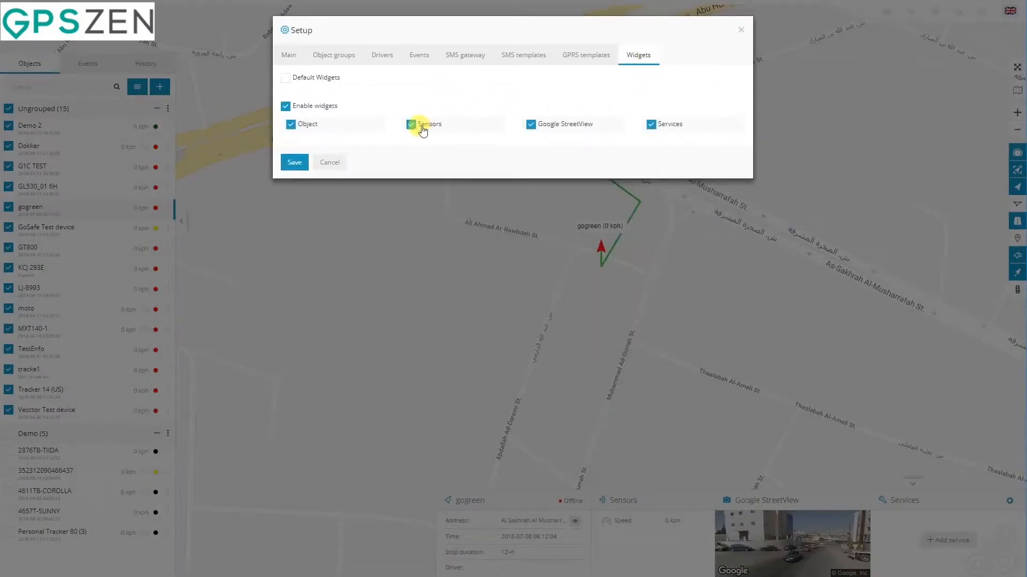
drag(681, 123, 424, 126)
click(294, 162)
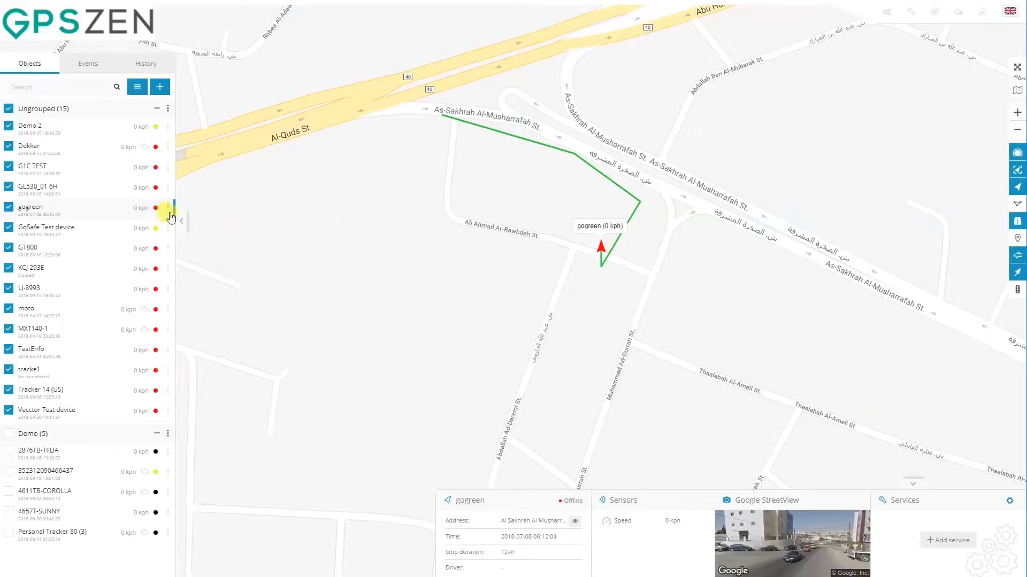
Step: Show G1C TEST's history for 2018-09-15 from 00:00 to 23:45 and view the available export formats
click(168, 128)
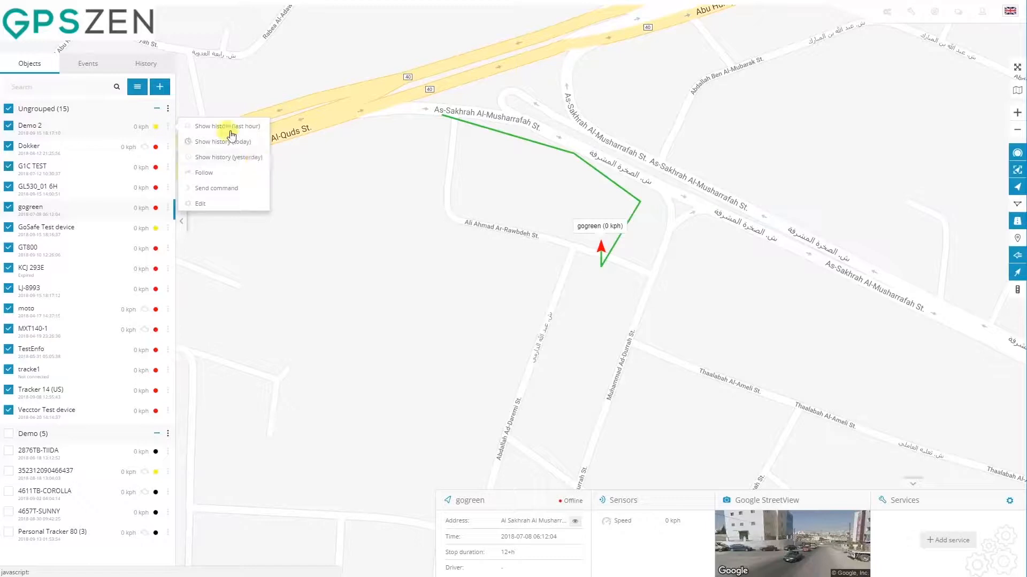
click(141, 64)
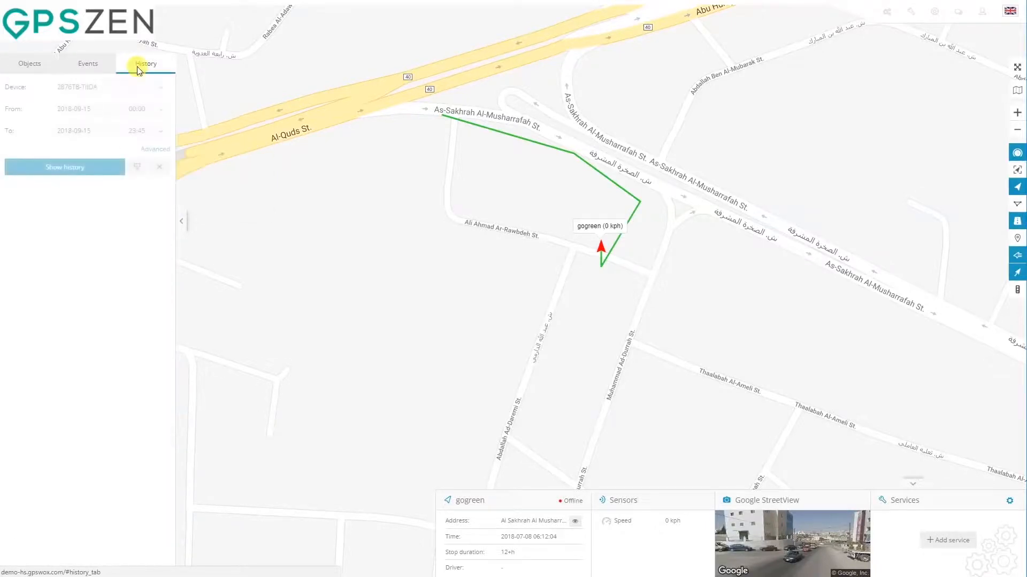
click(115, 89)
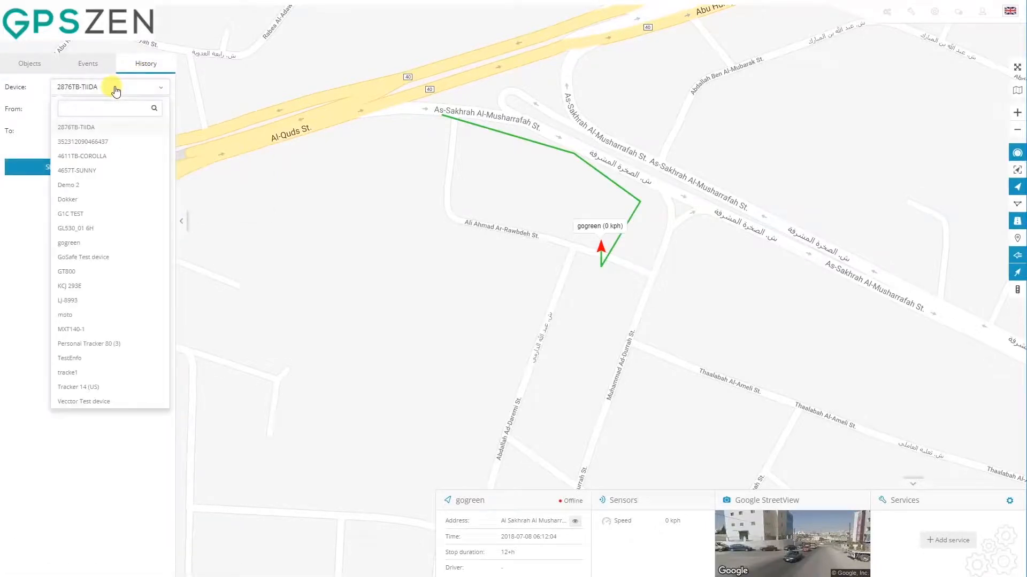
text(te)
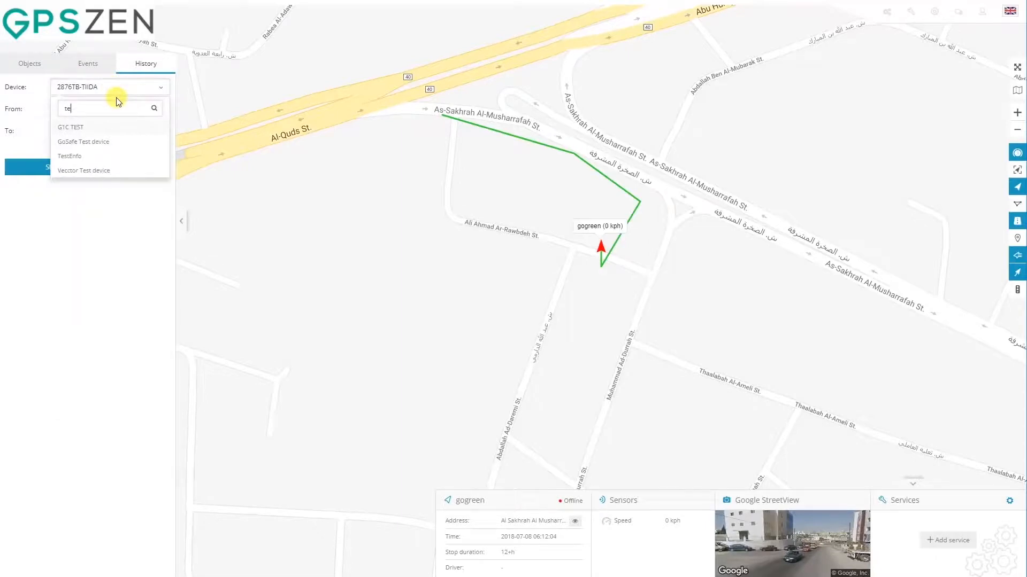
click(70, 127)
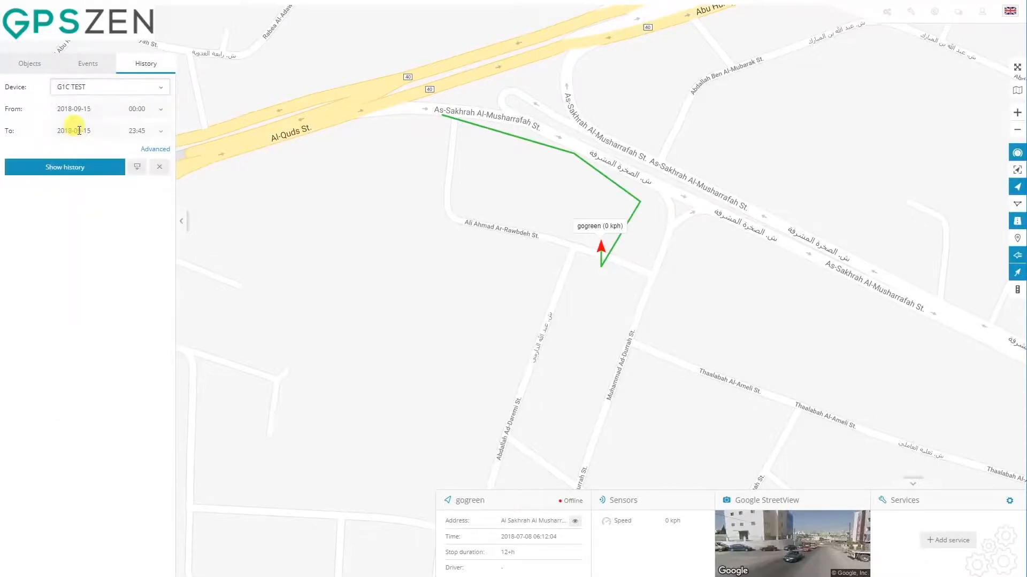
click(91, 166)
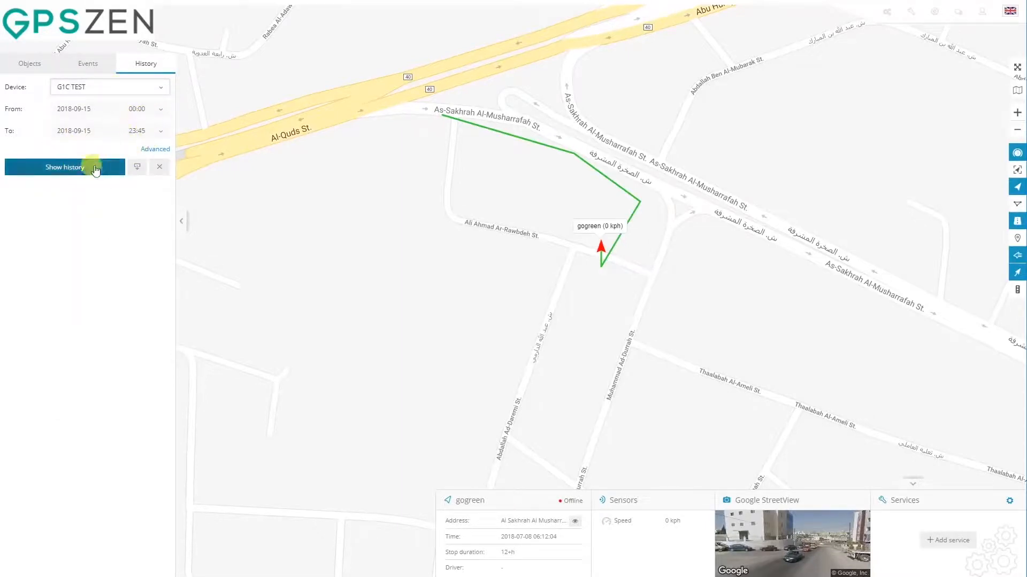
click(137, 166)
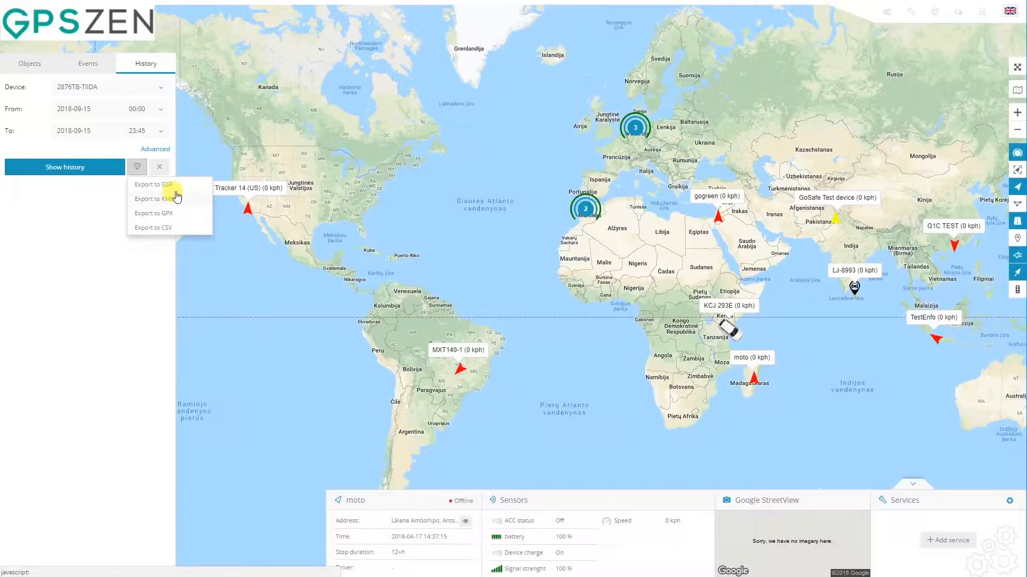
click(152, 150)
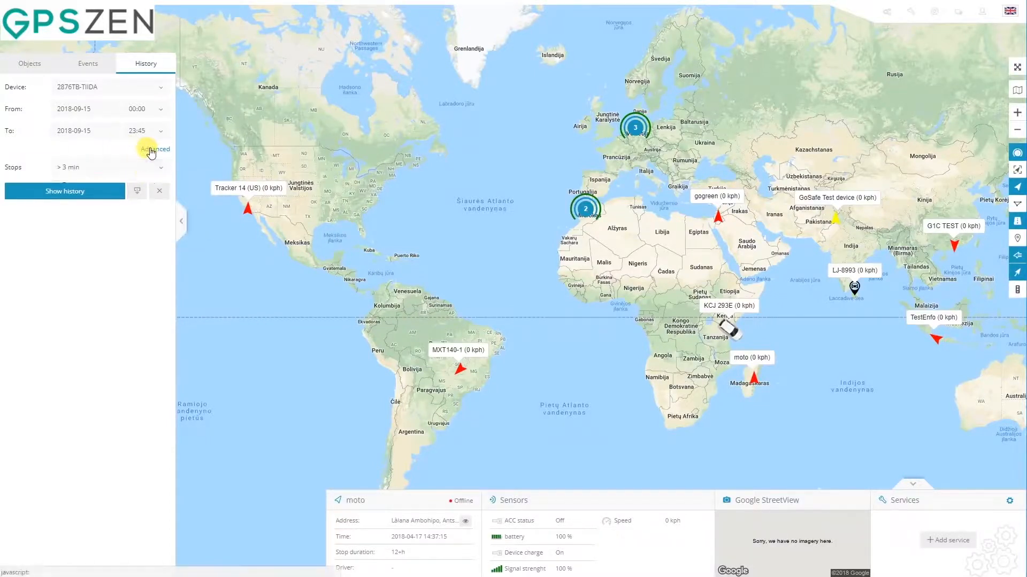
click(88, 170)
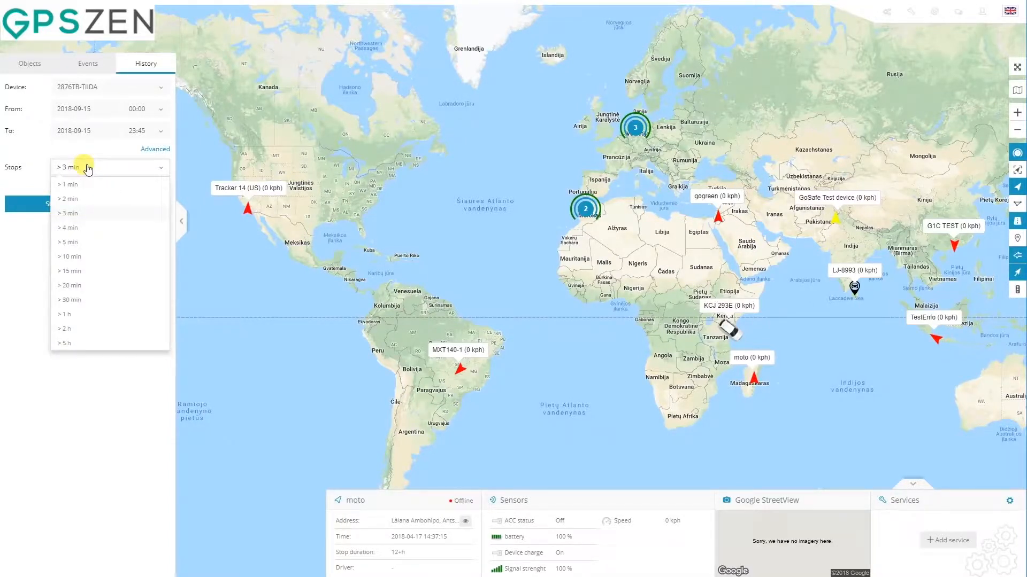
click(87, 167)
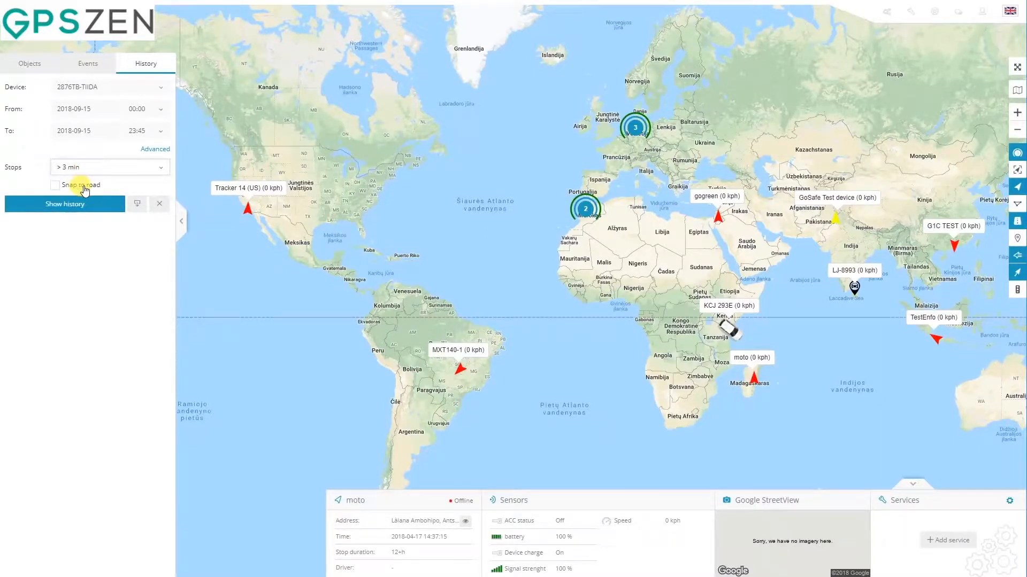
click(83, 186)
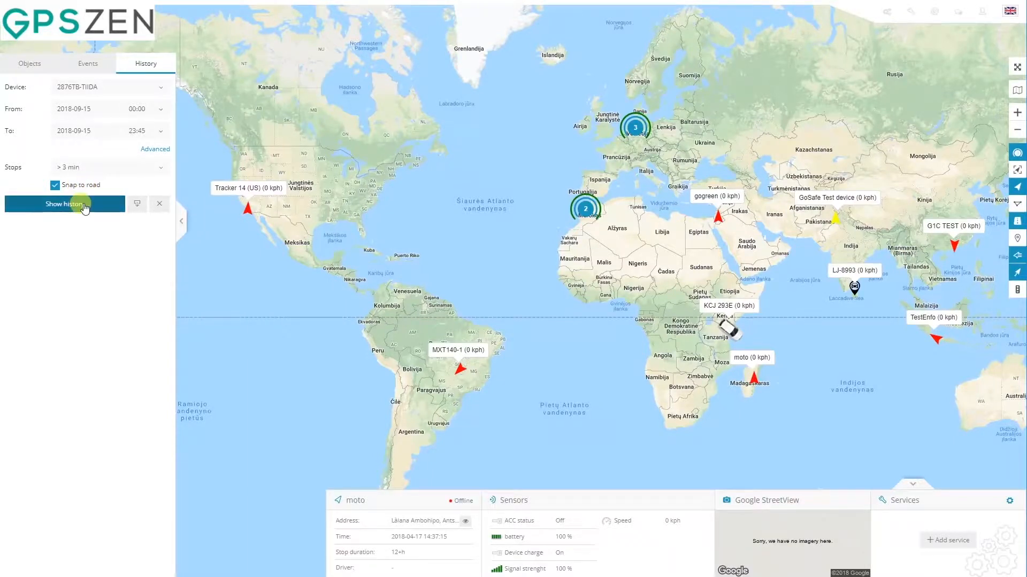
click(80, 204)
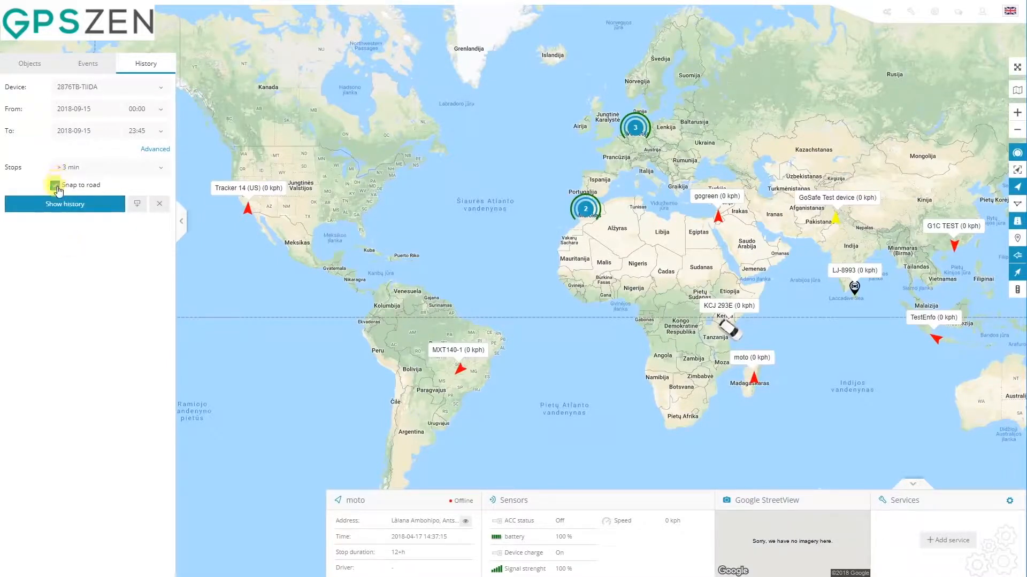
Step: Browse the recorded events, view the Volvo FH12 and Ford Transit events on the map, and open the alert for a Volvo FH12 overspeed event
click(88, 63)
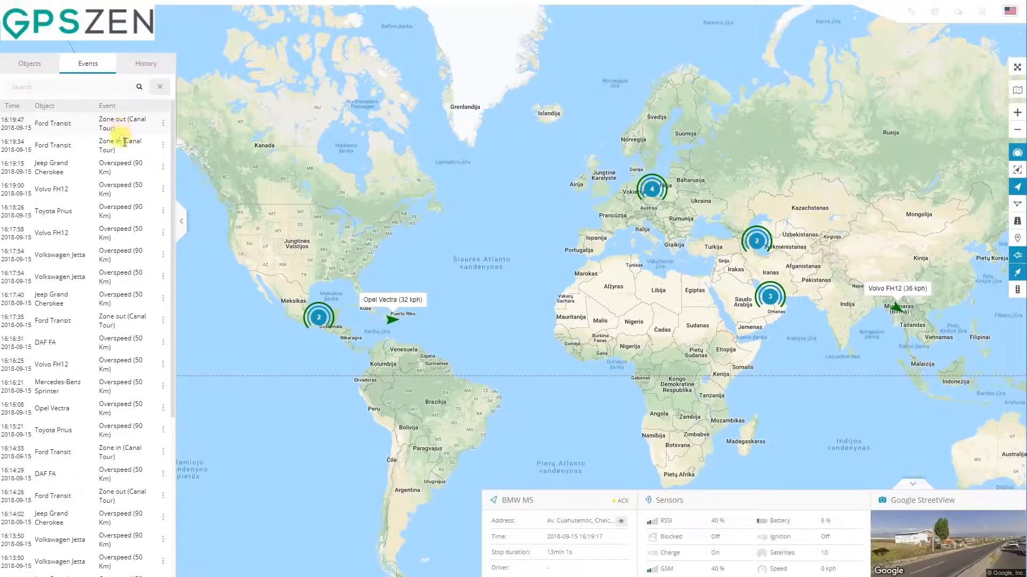
scroll(124, 160, down, 5)
scroll(125, 194, up, 5)
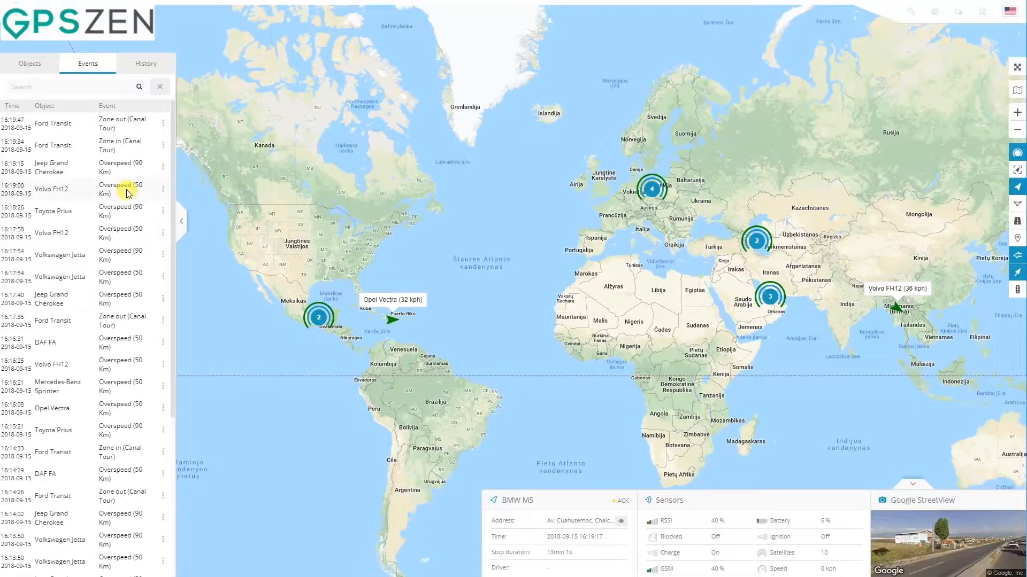
click(167, 190)
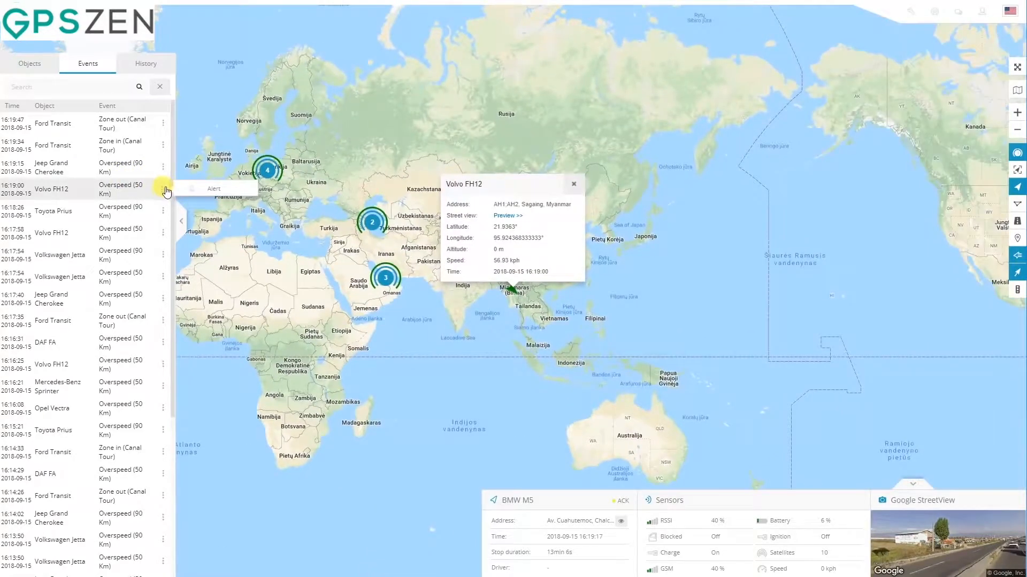
click(114, 213)
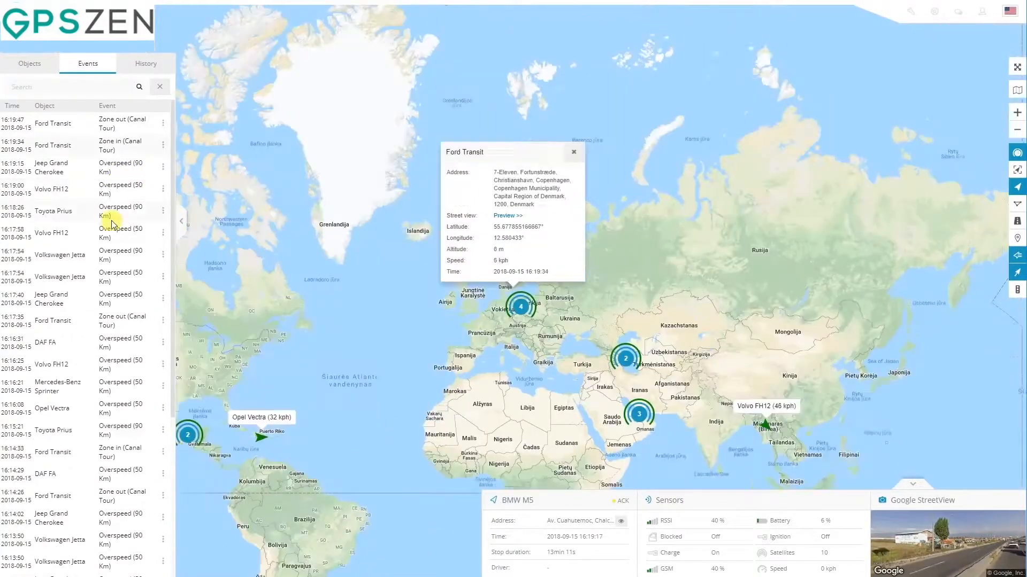
click(149, 229)
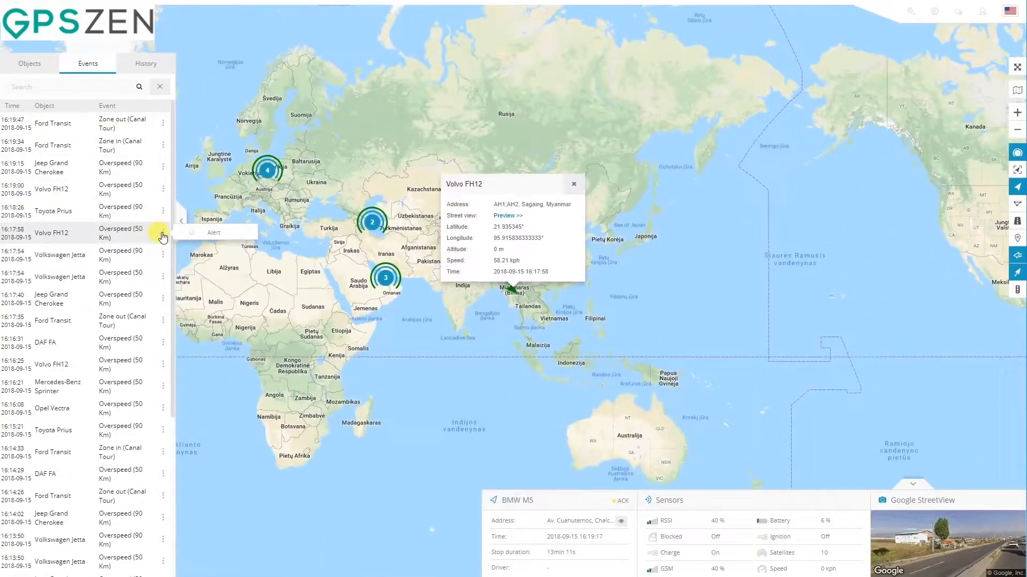
click(203, 233)
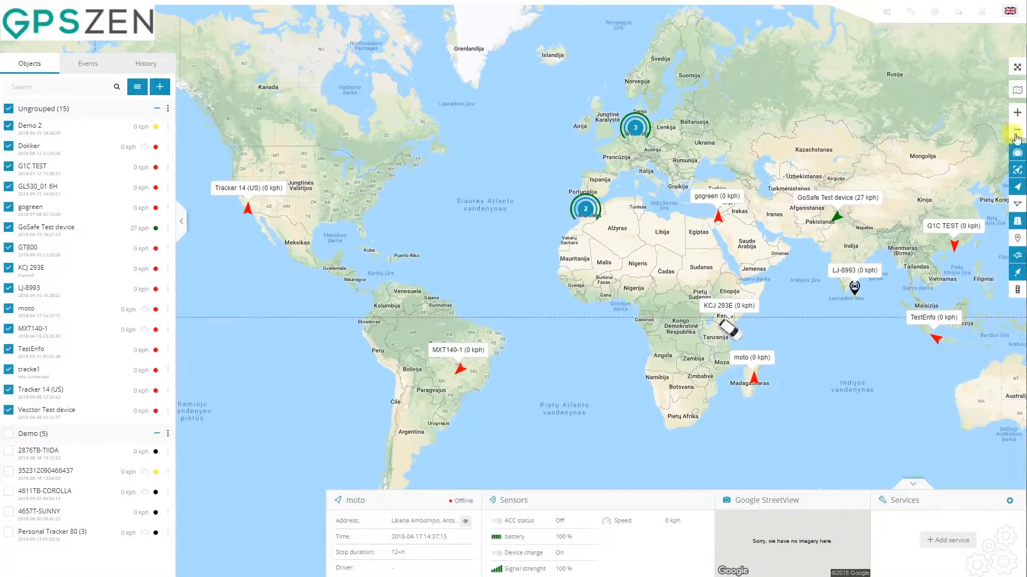
Step: Expand the map to full screen and return to the normal layout
click(1018, 69)
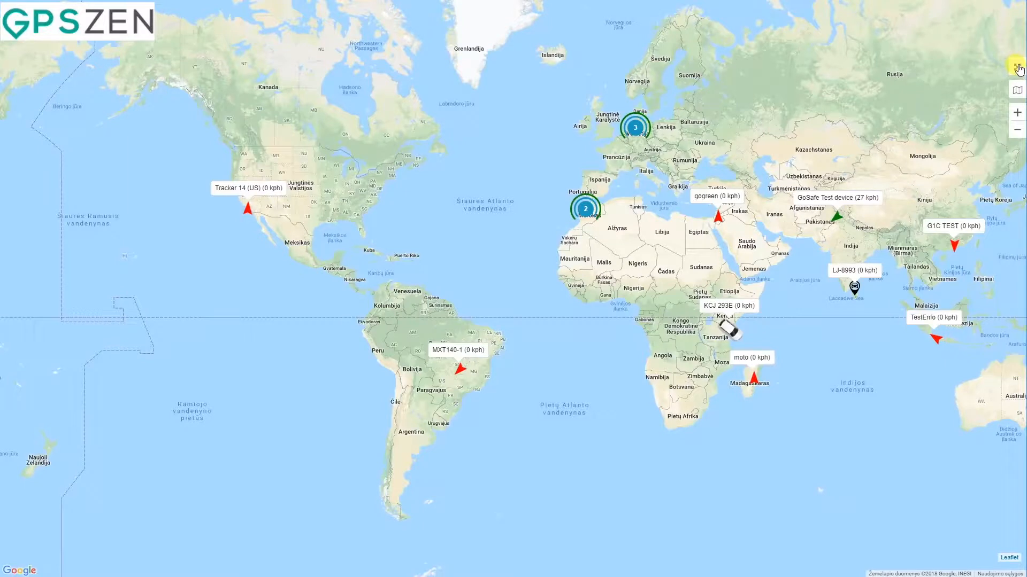
click(1018, 68)
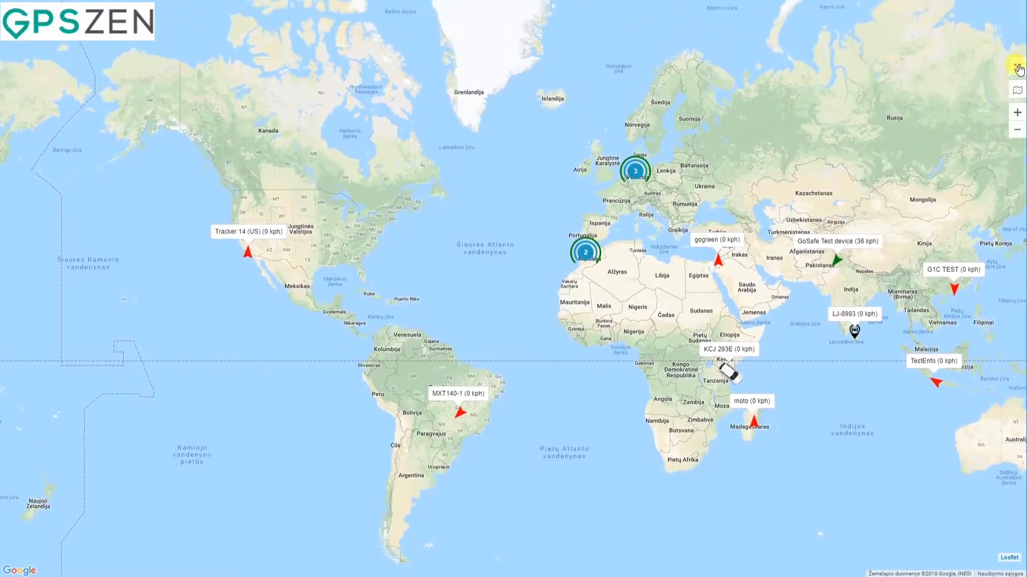
Step: Try the Google Hybrid, Google Satellite and Google Terrain base maps, and switch the map to OpenStreetMap
click(1017, 91)
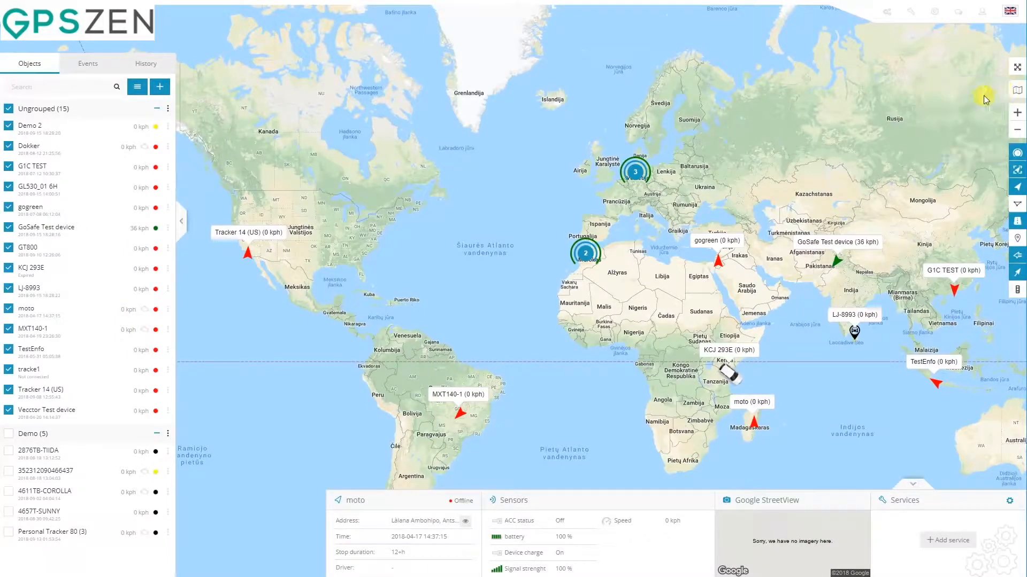
mouse_move(1019, 93)
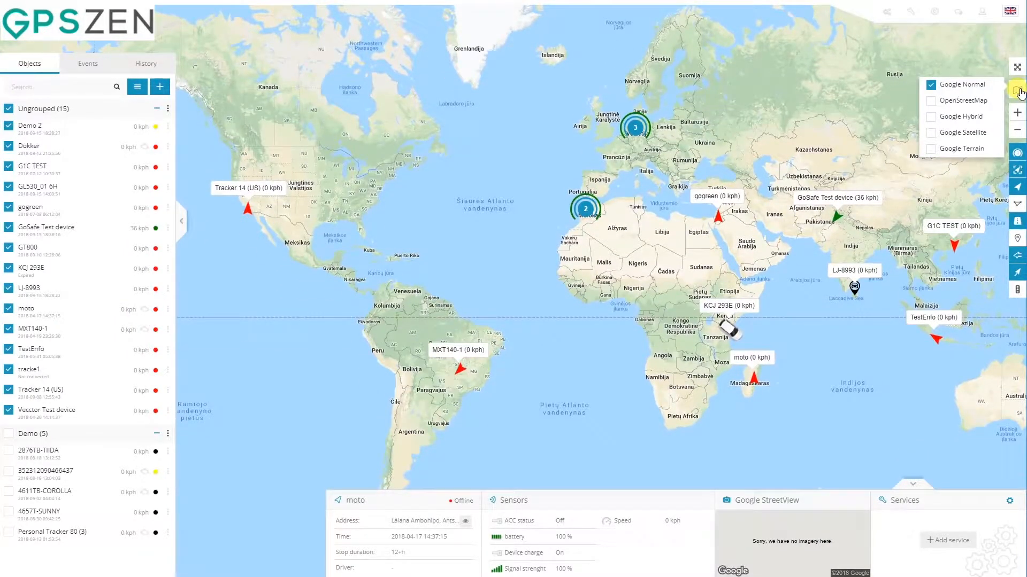
click(963, 119)
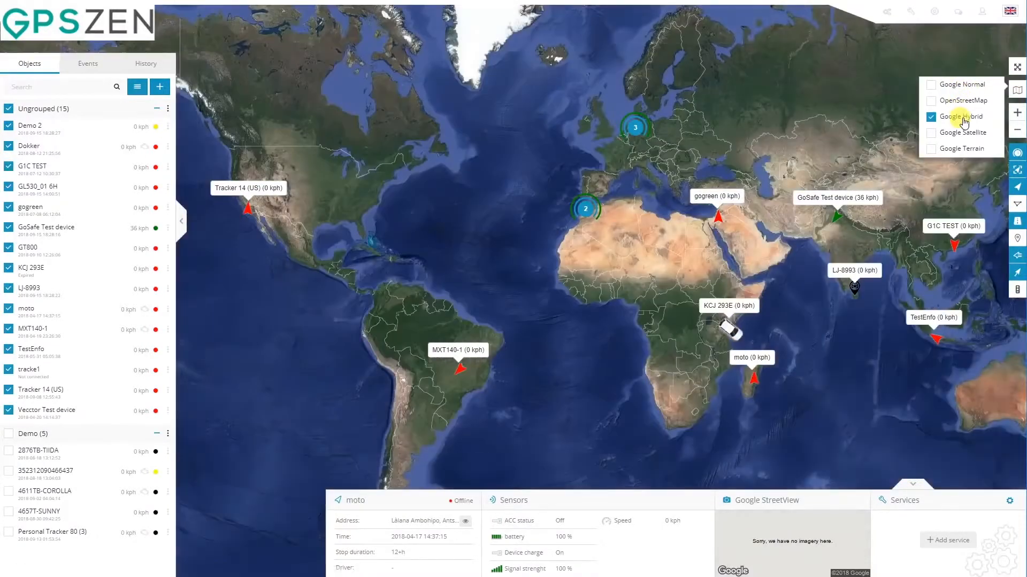
click(960, 132)
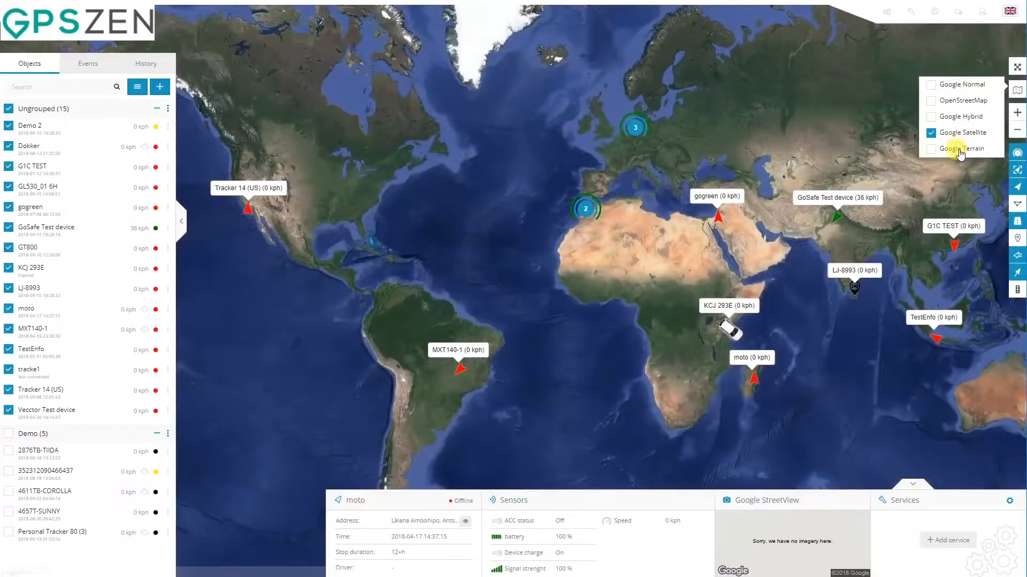
click(961, 153)
click(965, 103)
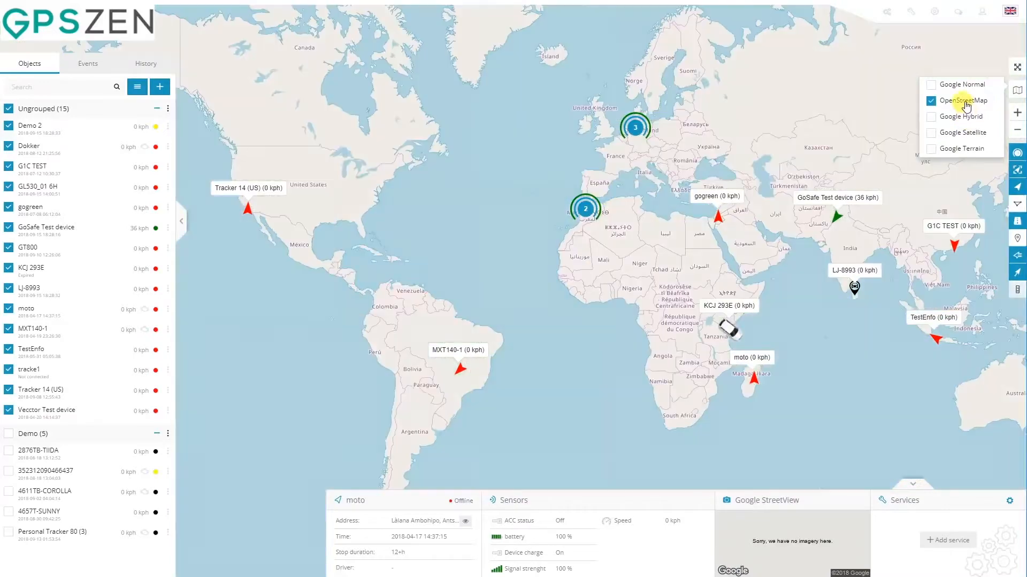
Step: Switch the base map from OpenStreetMap to Google Normal
click(962, 85)
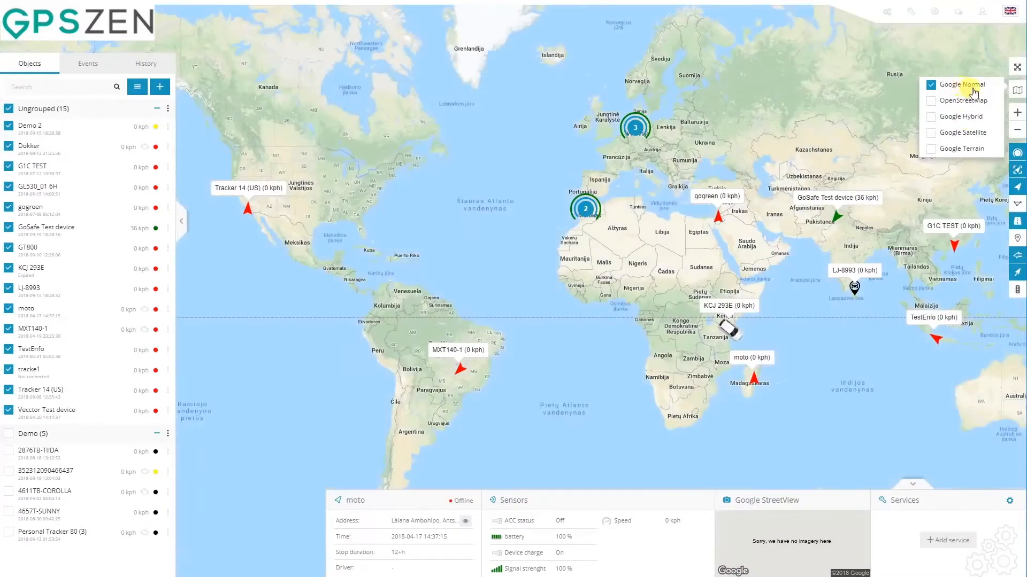
click(1018, 92)
click(1017, 113)
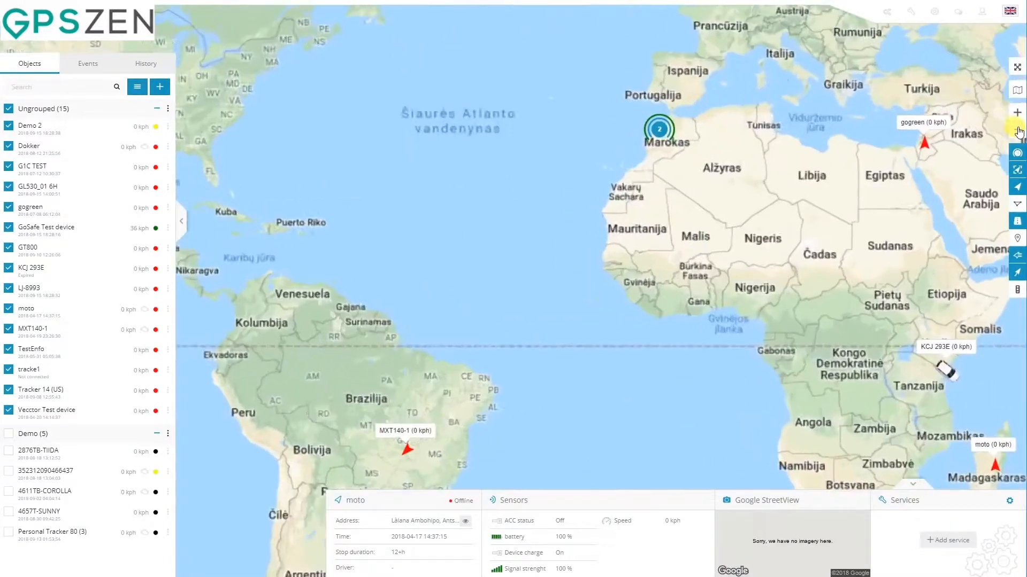
click(1018, 132)
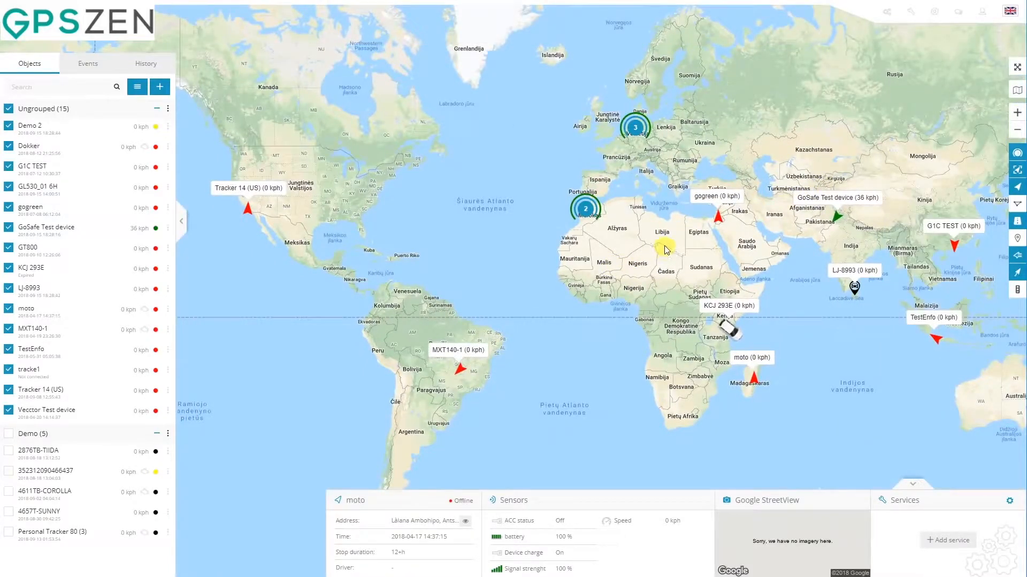
Step: Toggle the clustering of nearby objects off and on, and expand the three-object cluster over Europe
click(1018, 154)
click(1018, 156)
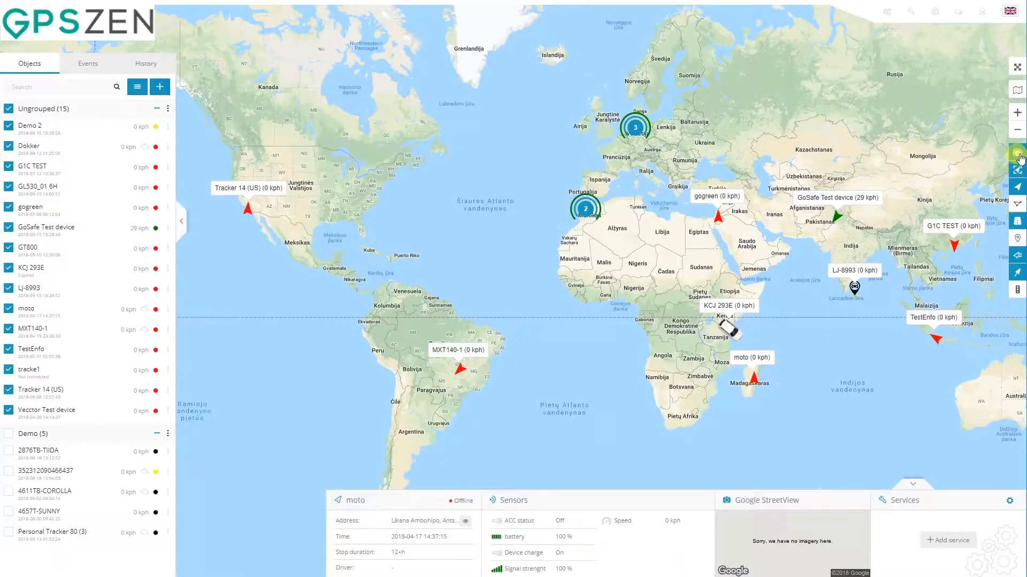
click(1019, 156)
click(1018, 156)
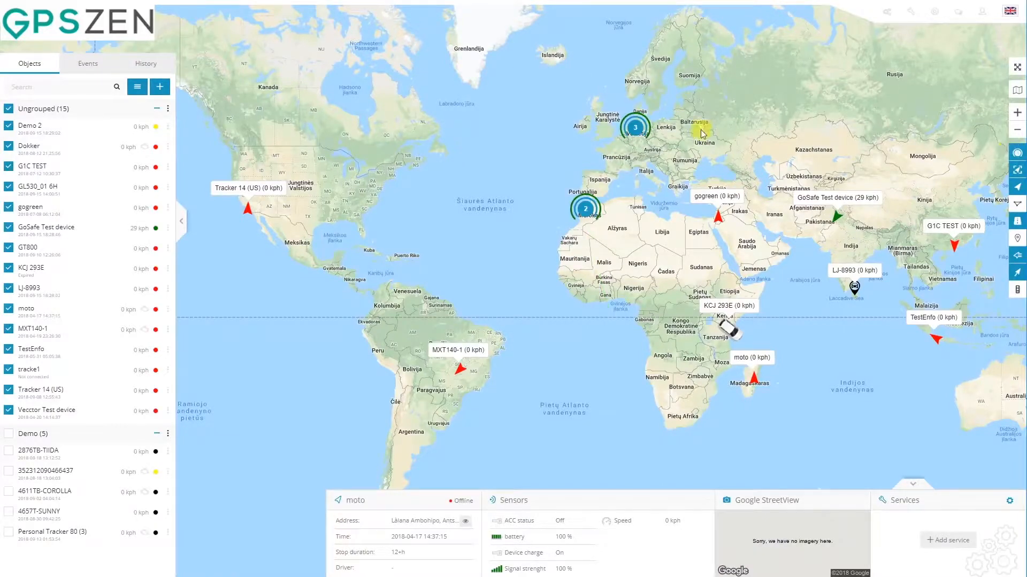
click(633, 127)
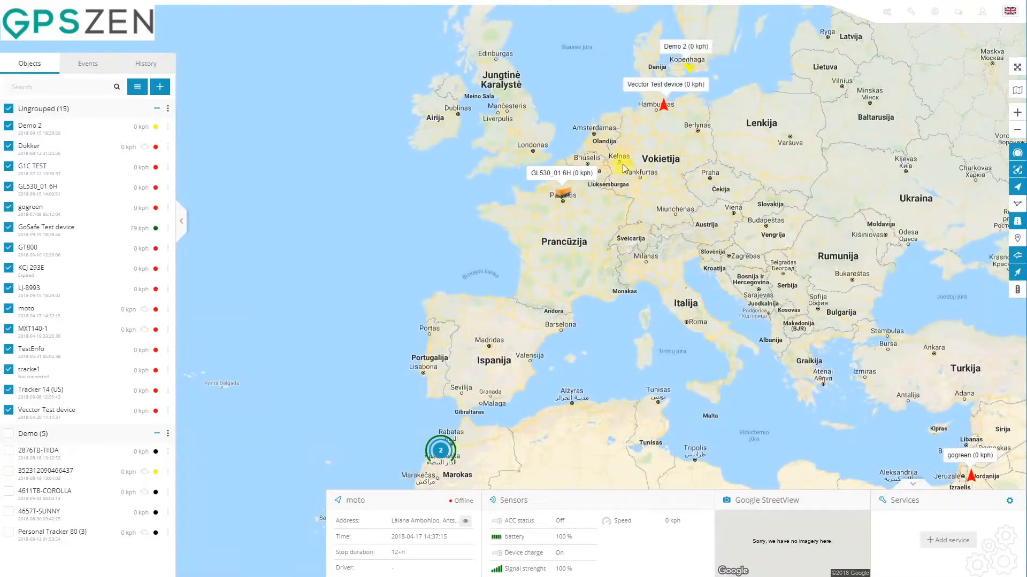
scroll(633, 156, down, 1)
Step: Fit all objects in the map view, inspect gogreen up close, and fit all objects again
click(1017, 169)
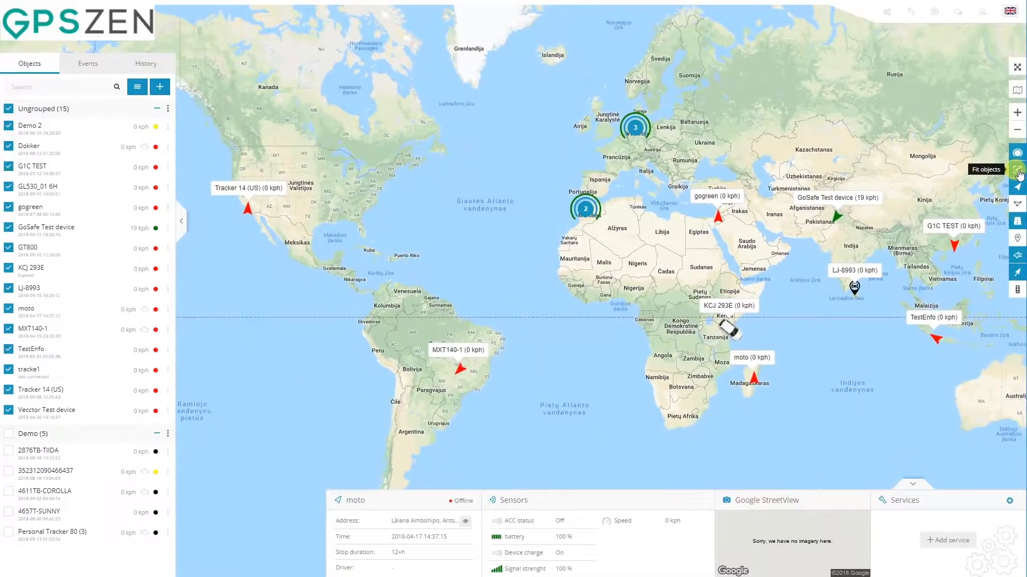
click(718, 221)
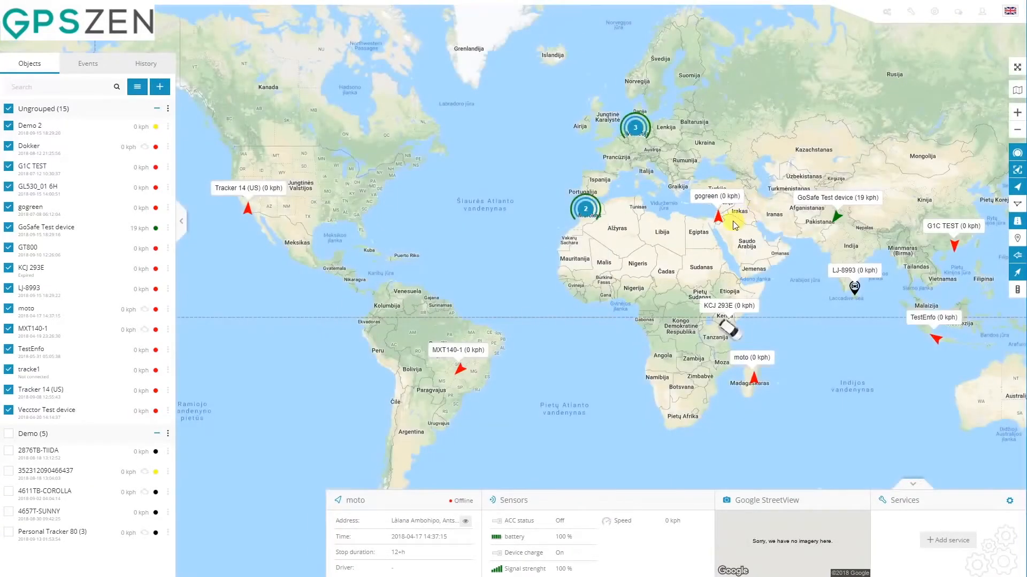
scroll(733, 220, up, 4)
drag(637, 199, 609, 280)
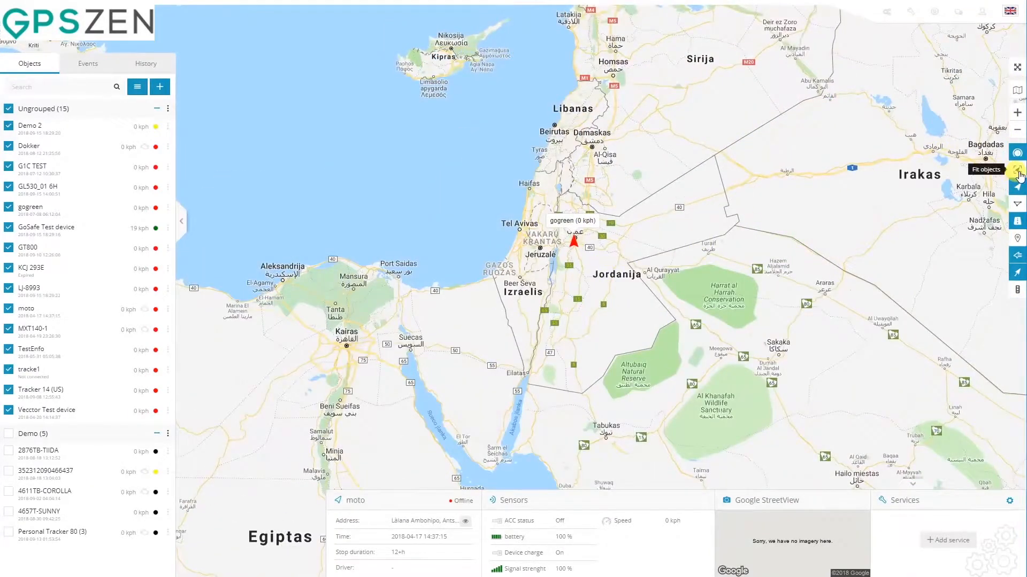
click(1017, 171)
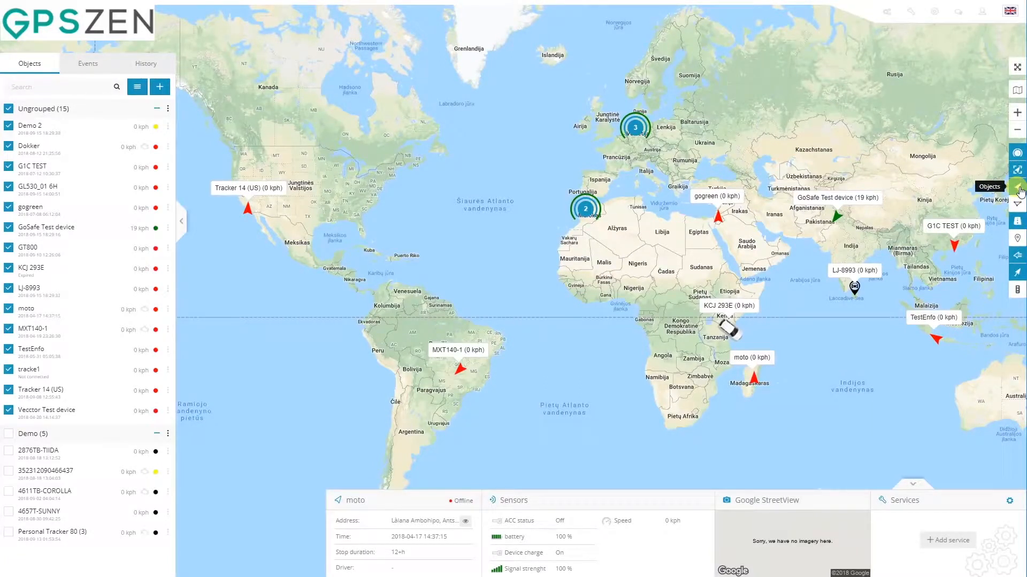
Step: Hide all objects on the map and show them again
click(1019, 188)
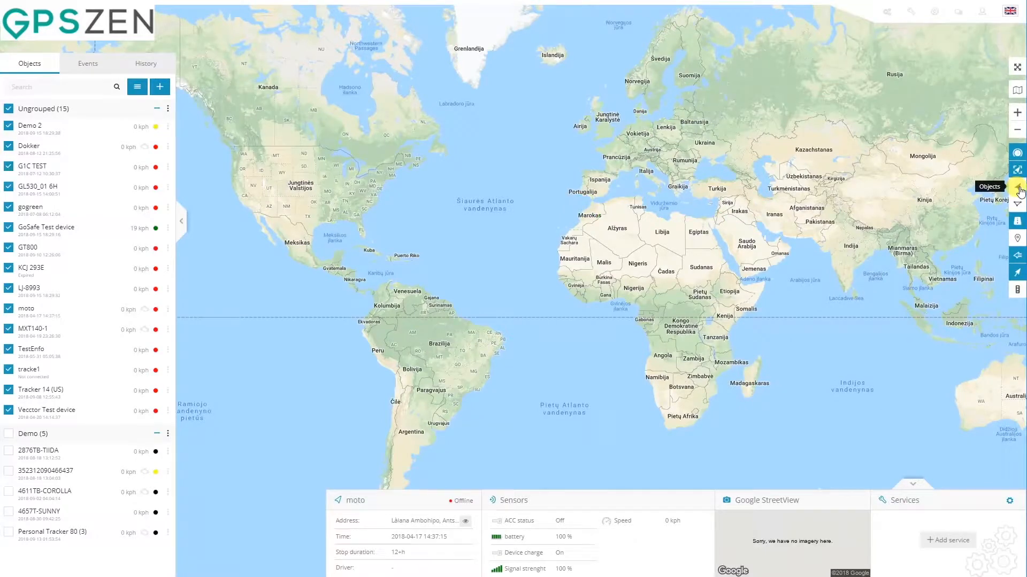
click(1019, 188)
click(1019, 188)
click(1019, 188)
click(1019, 188)
click(1019, 188)
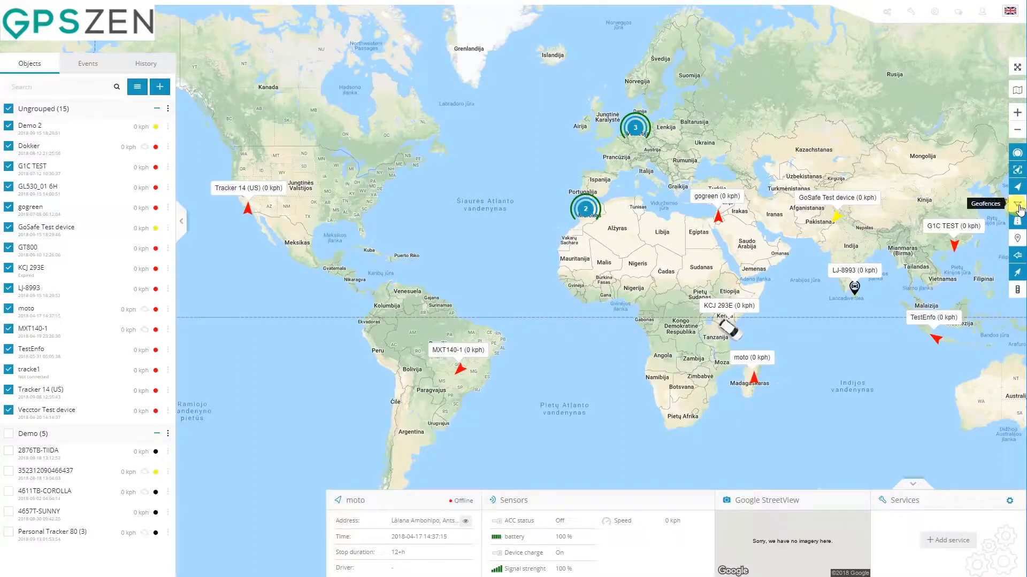
Step: Show and hide the geofences, try the routes layer, and display the POI markers on the map
click(1019, 207)
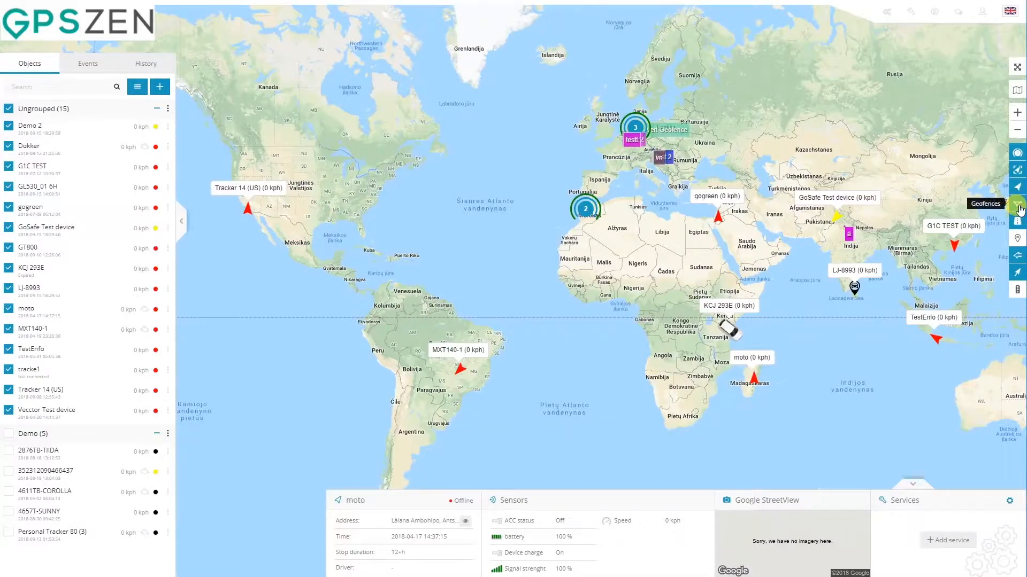
click(1013, 207)
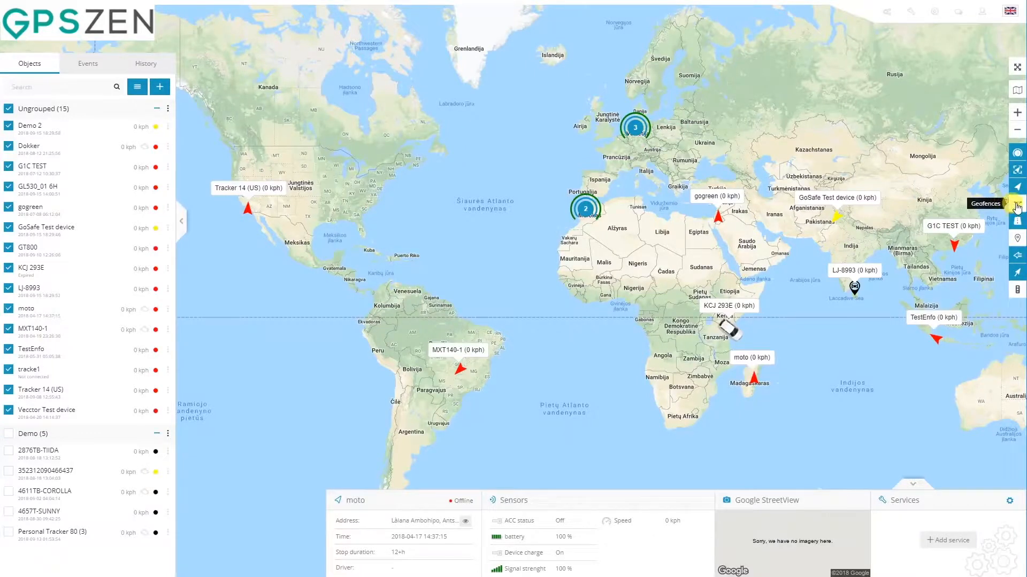
click(1018, 223)
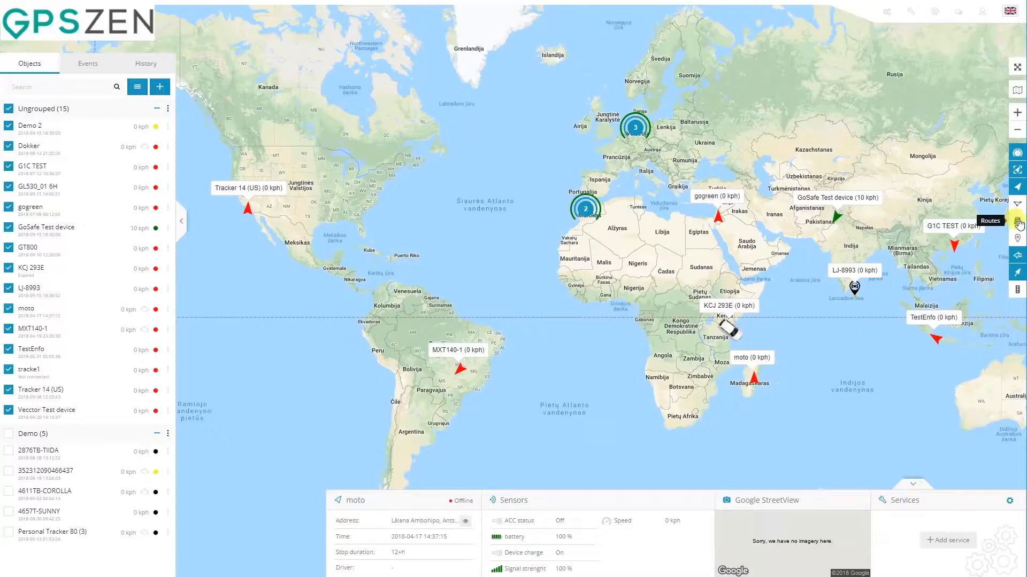
click(1017, 240)
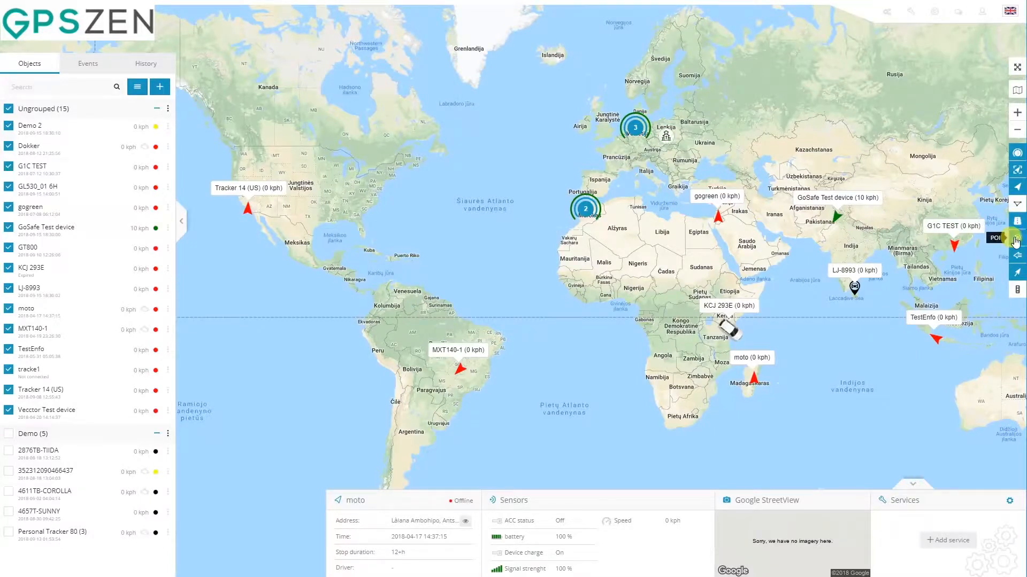
Step: Hide the object names on the map and show them again
click(1017, 259)
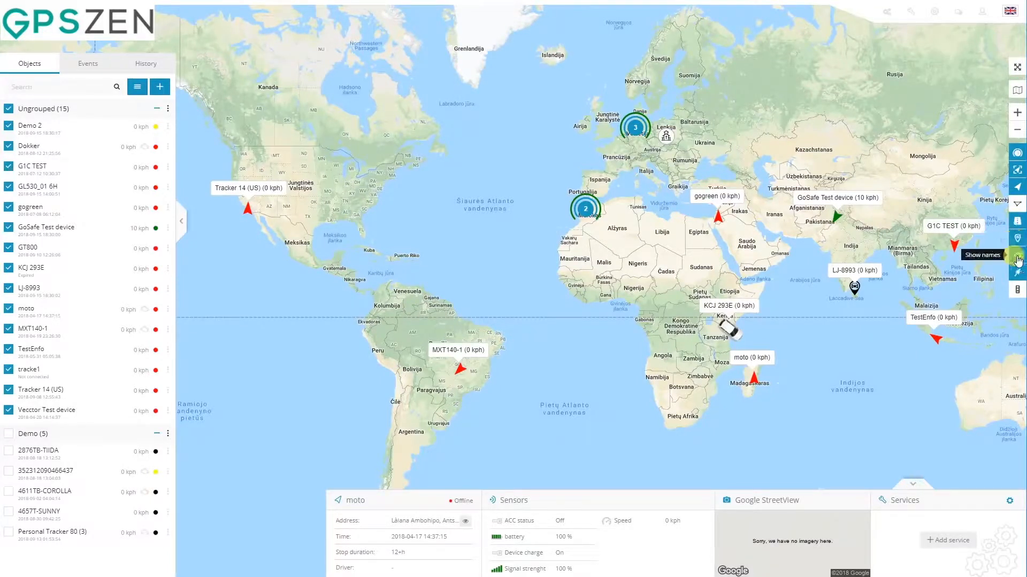
click(1017, 259)
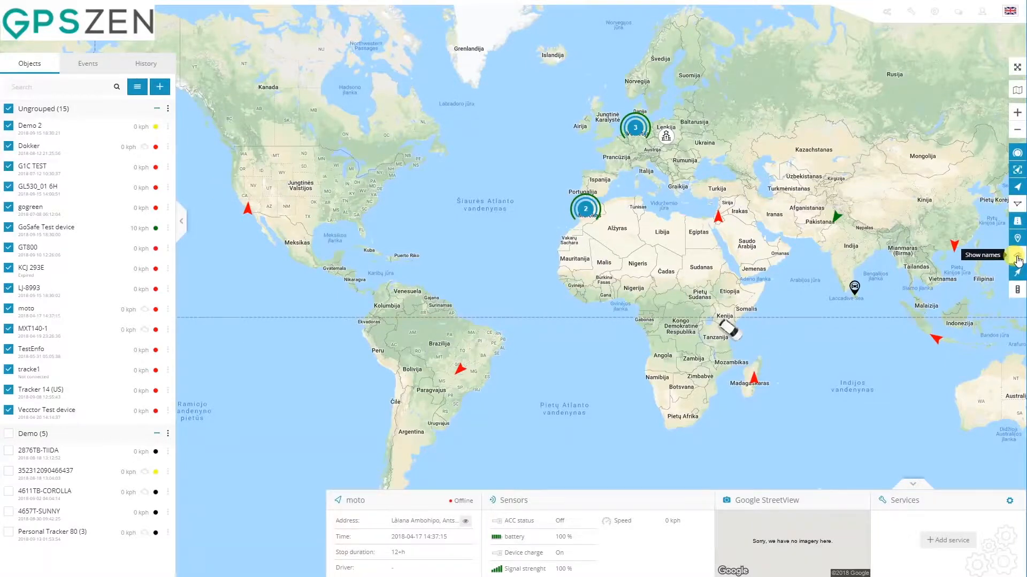
click(1017, 259)
click(1017, 258)
click(1017, 259)
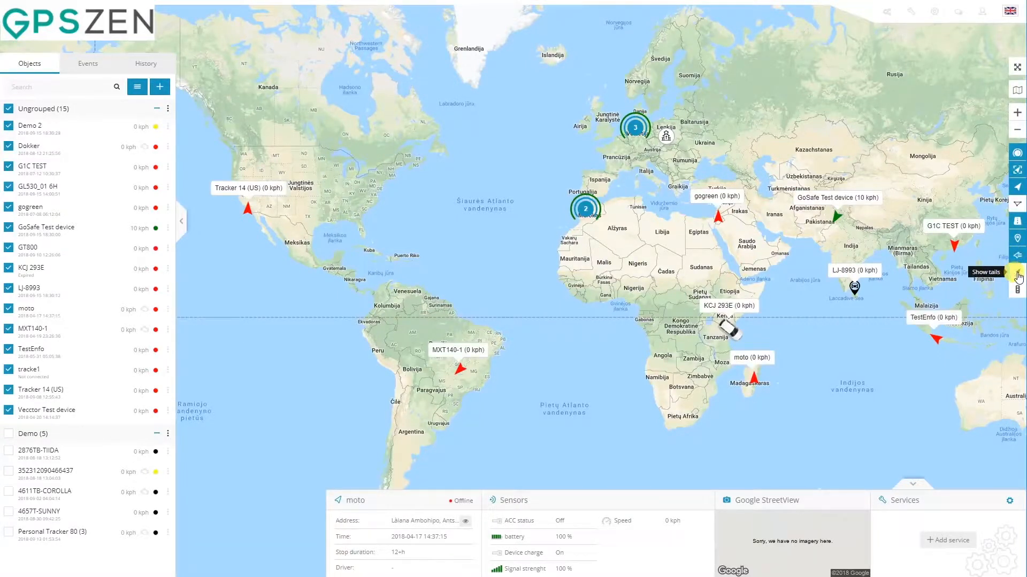
Step: Examine GoSafe Test device's tail at street level, hide and show the tails again, and toggle live traffic
click(1017, 275)
scroll(831, 217, up, 5)
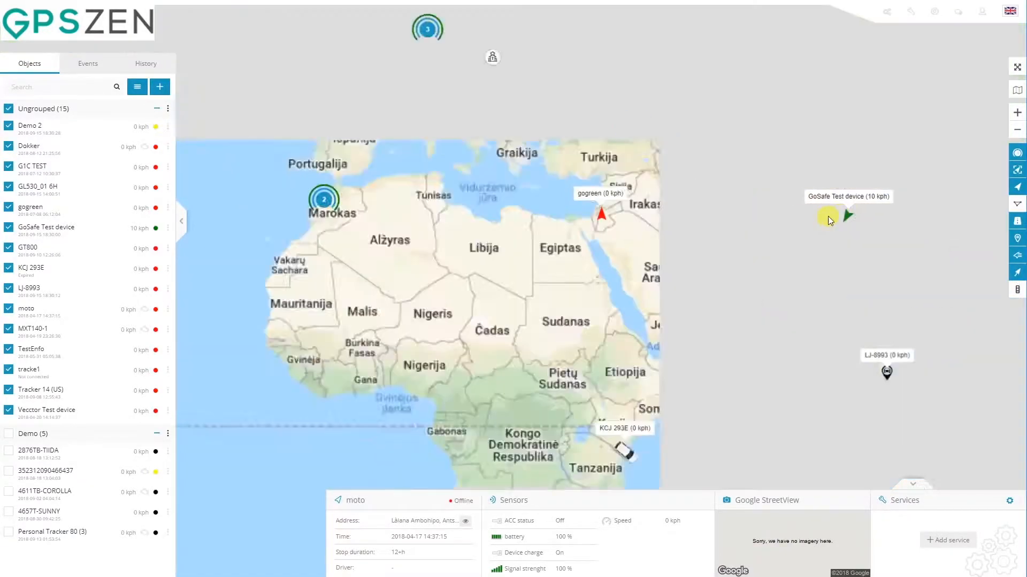
scroll(885, 213, up, 2)
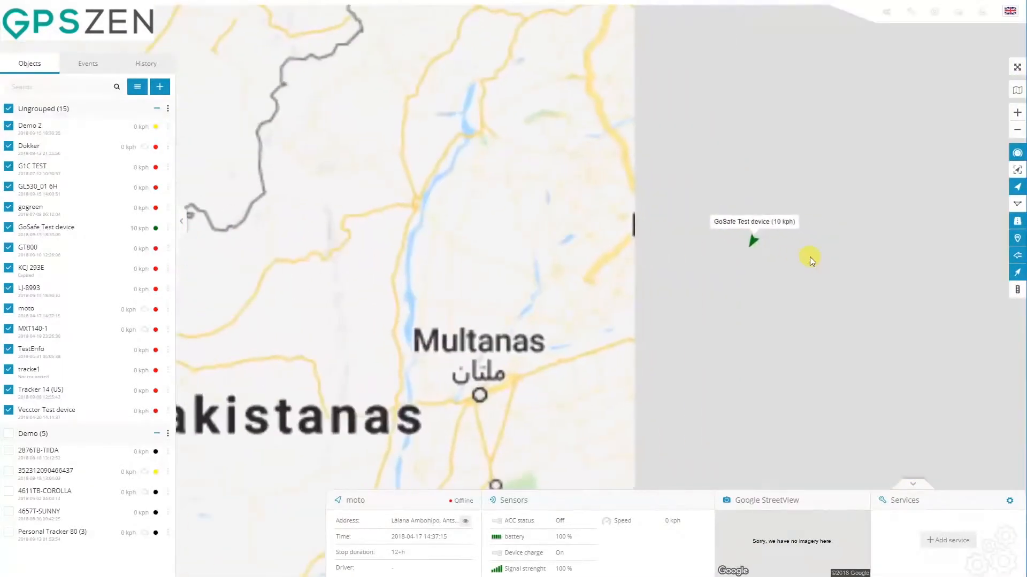
scroll(779, 305, up, 4)
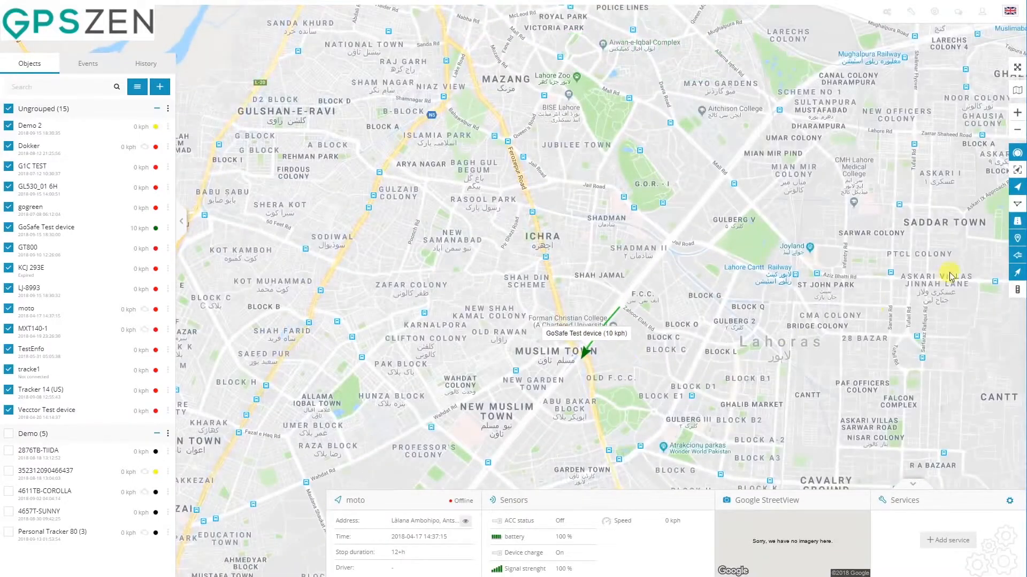
scroll(648, 383, up, 2)
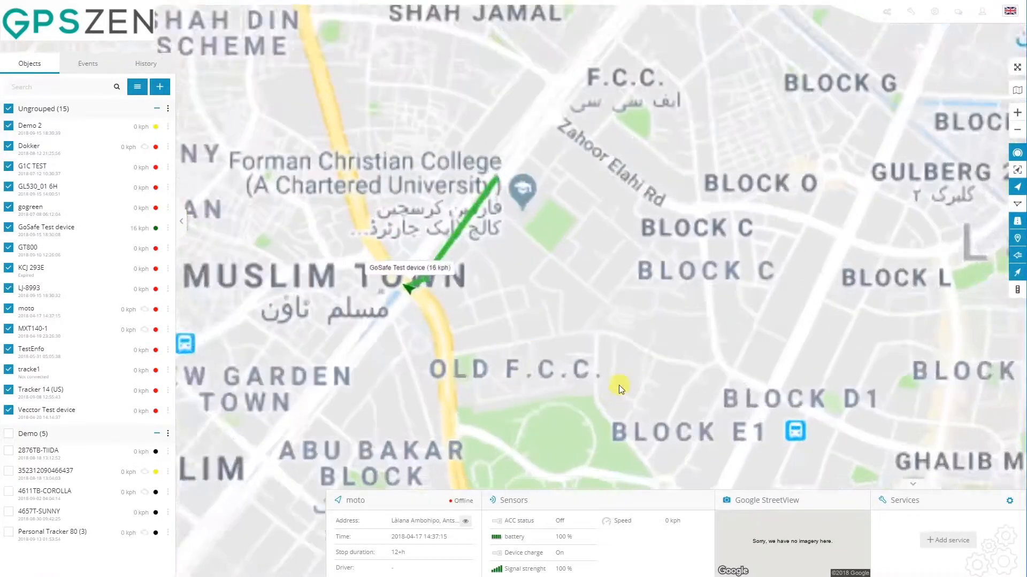
drag(473, 295, 619, 321)
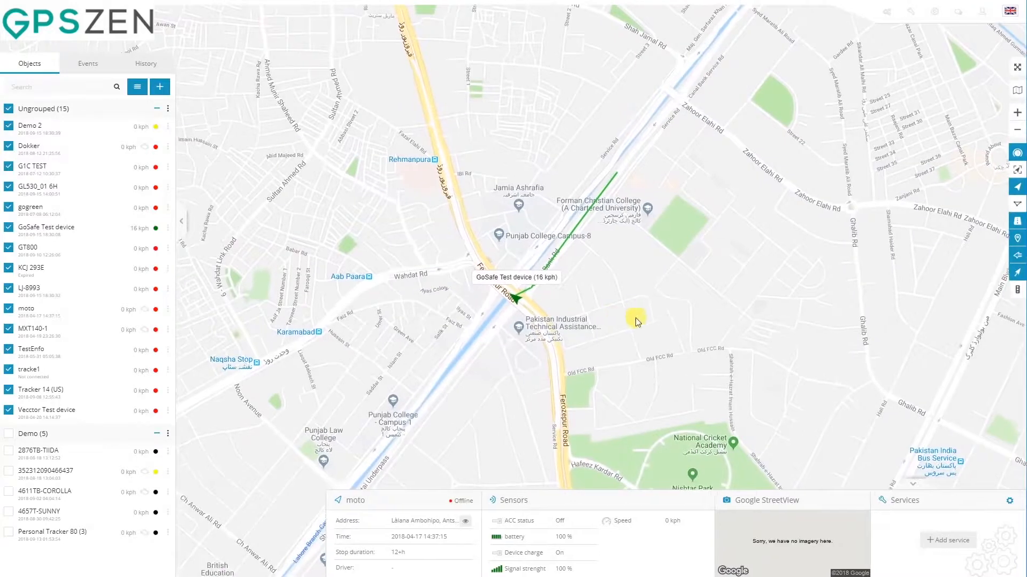
click(1018, 276)
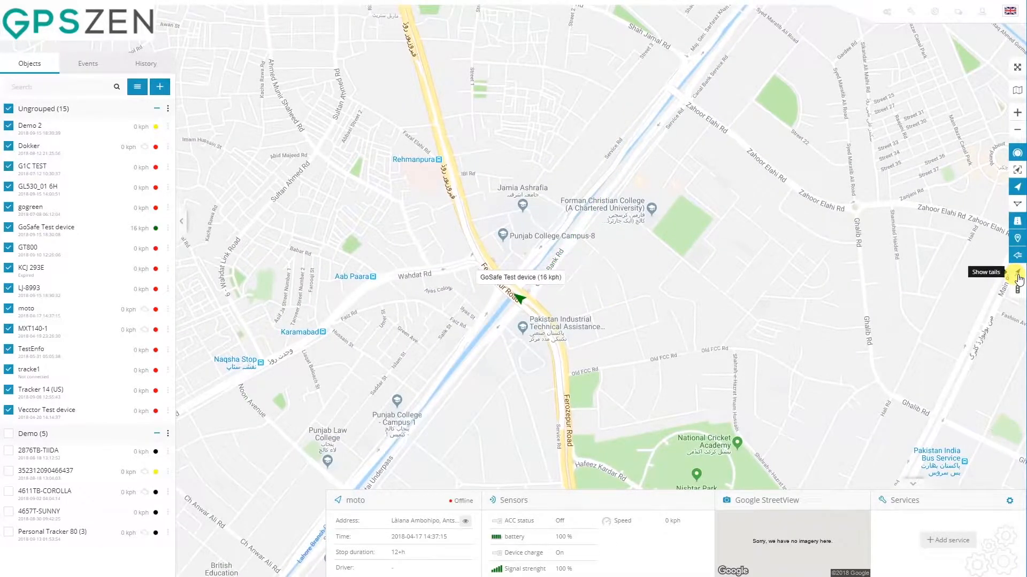
click(1018, 276)
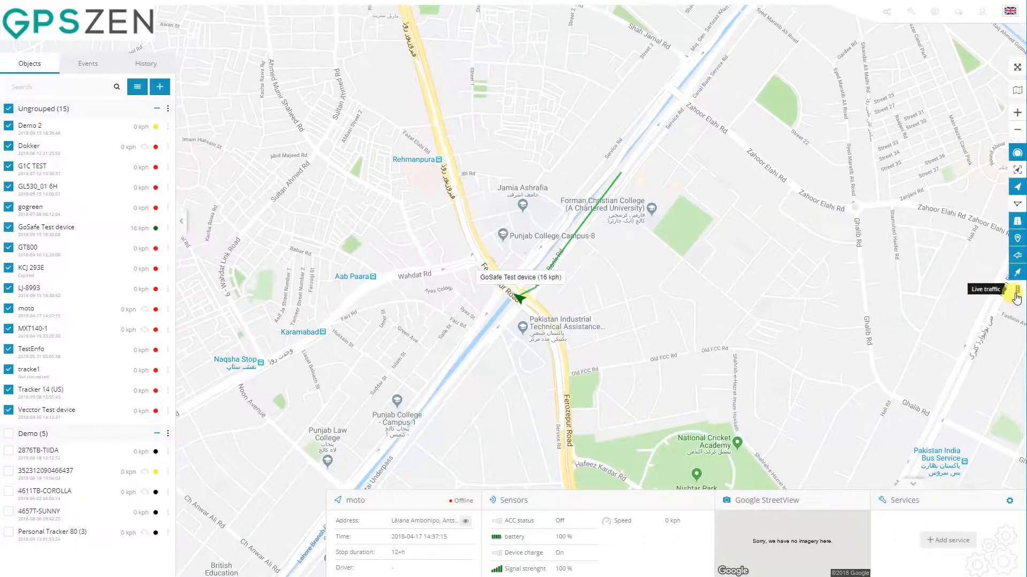
click(1016, 294)
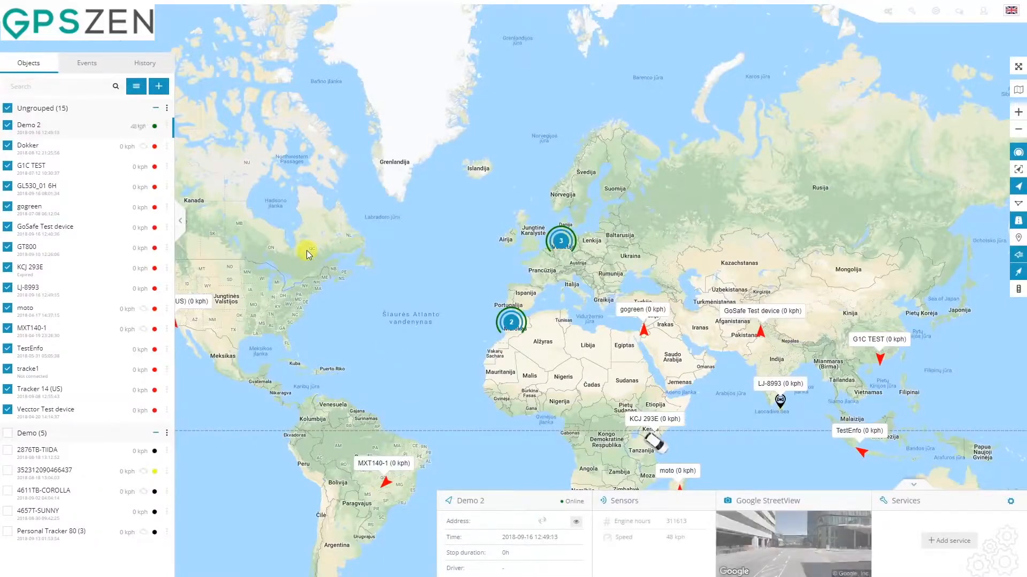
Step: Follow Demo 2 in its own window and place that window in the upper-right corner of the map
click(167, 127)
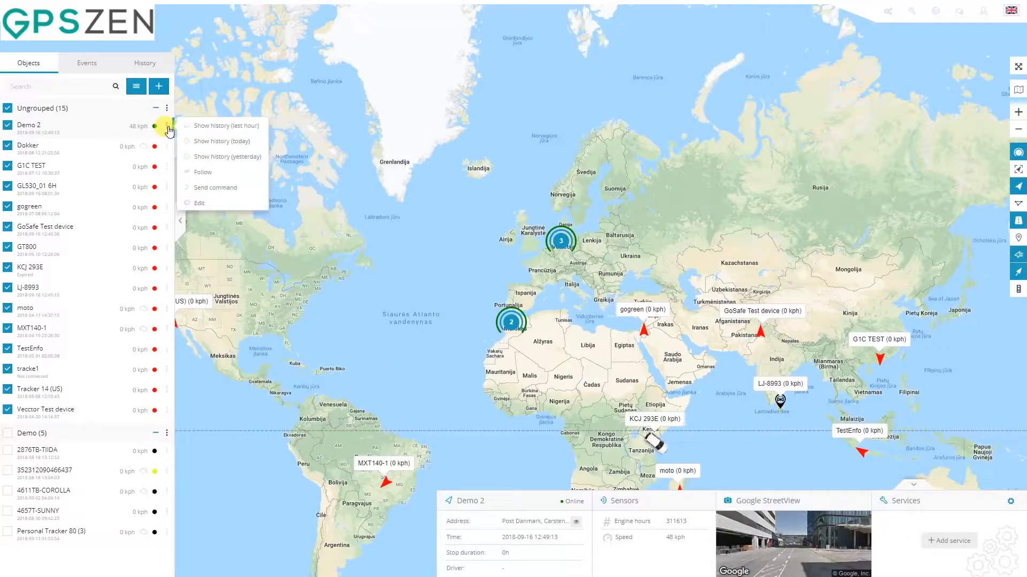
click(222, 175)
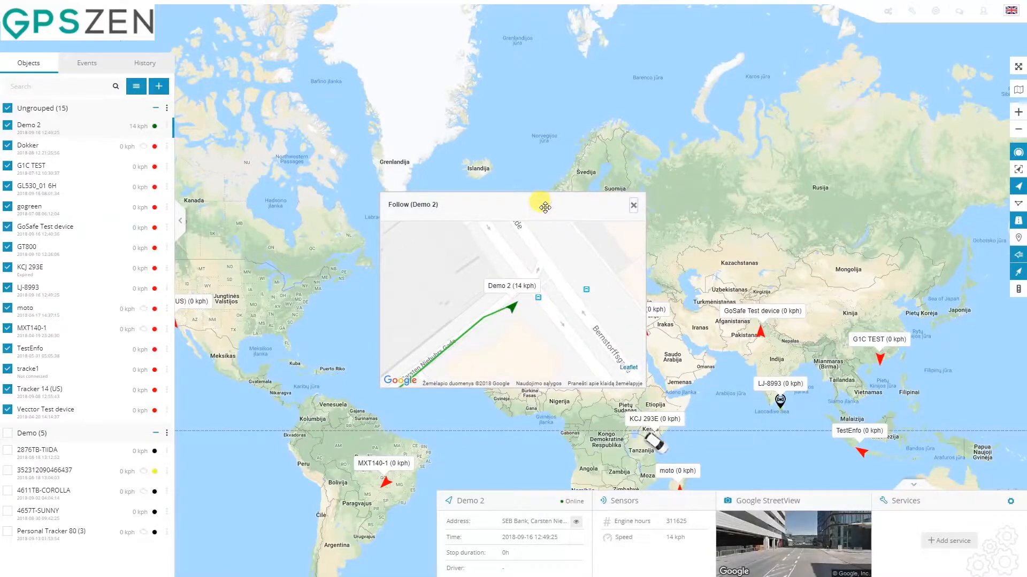
drag(544, 208, 898, 51)
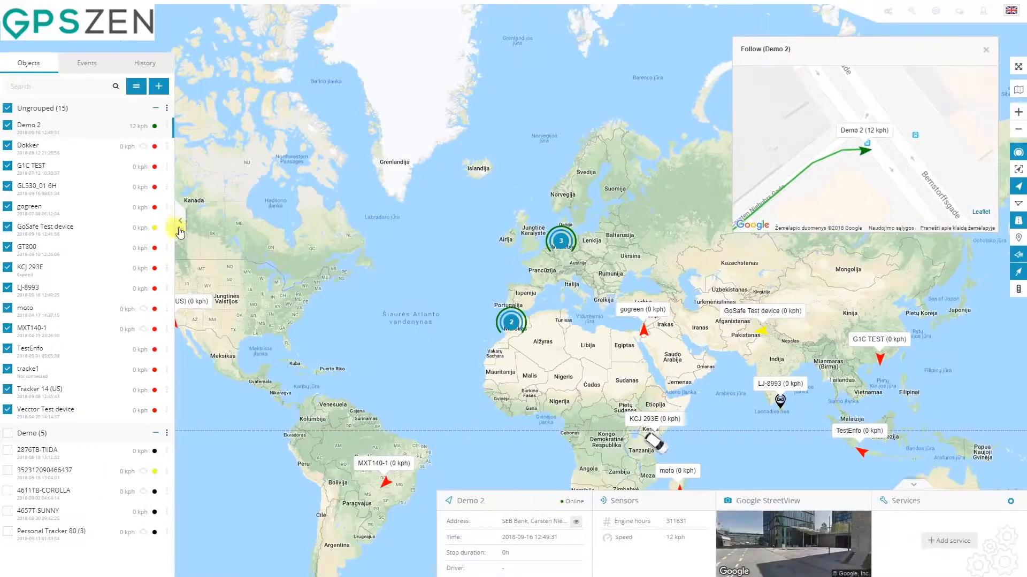
Step: Follow the second object of the Demo group and place its window directly beside Demo 2's follow window
click(167, 473)
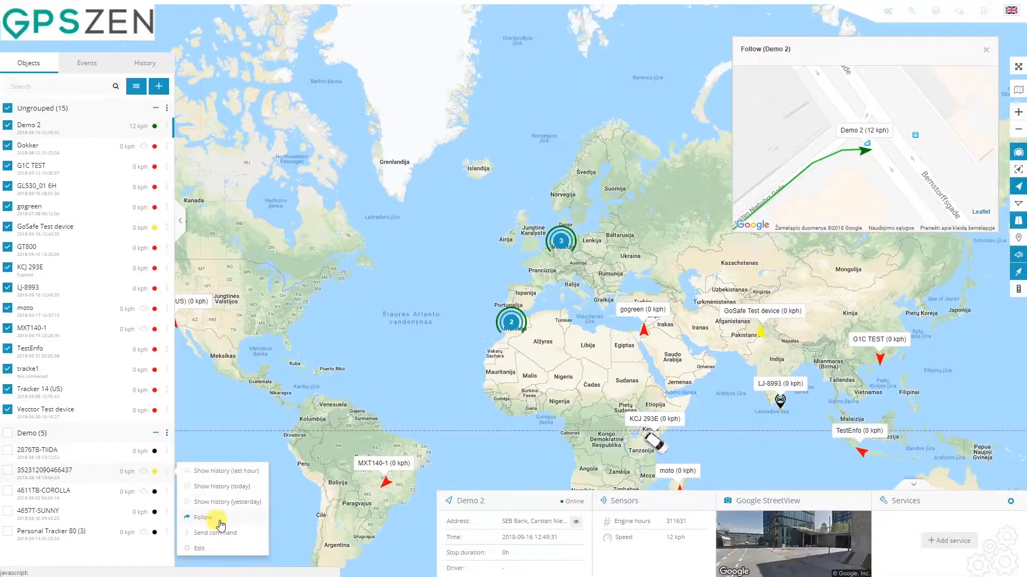
click(220, 518)
drag(489, 200, 573, 53)
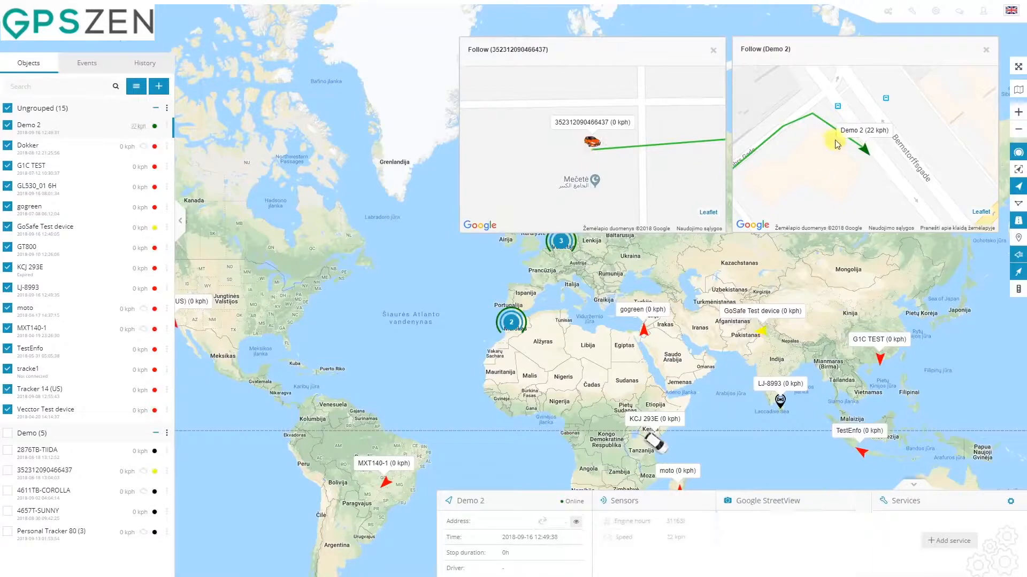
Step: Follow GoSafe Test device in a third window and line it up beside the other two follow windows
click(166, 227)
click(227, 281)
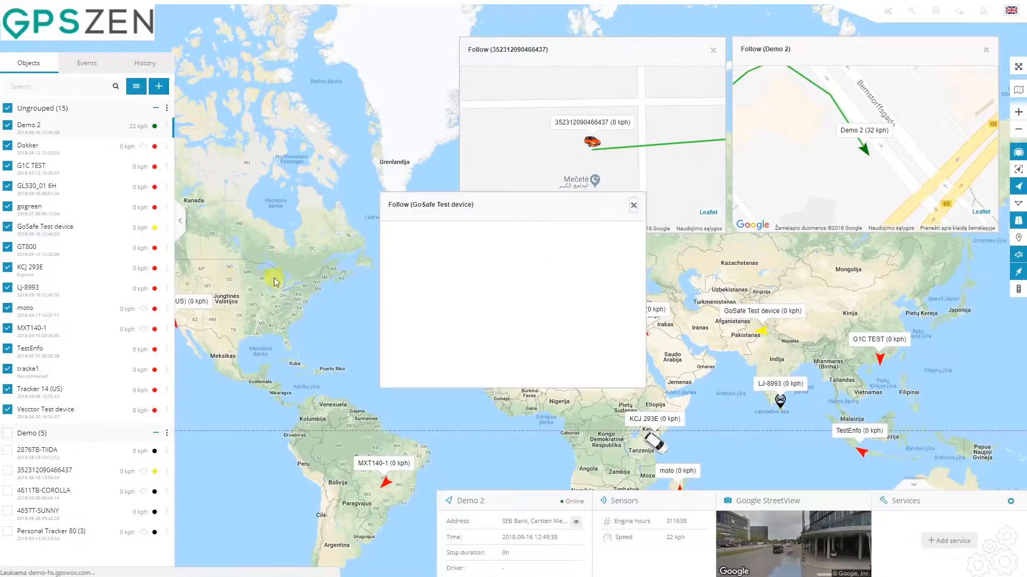
drag(476, 198, 296, 49)
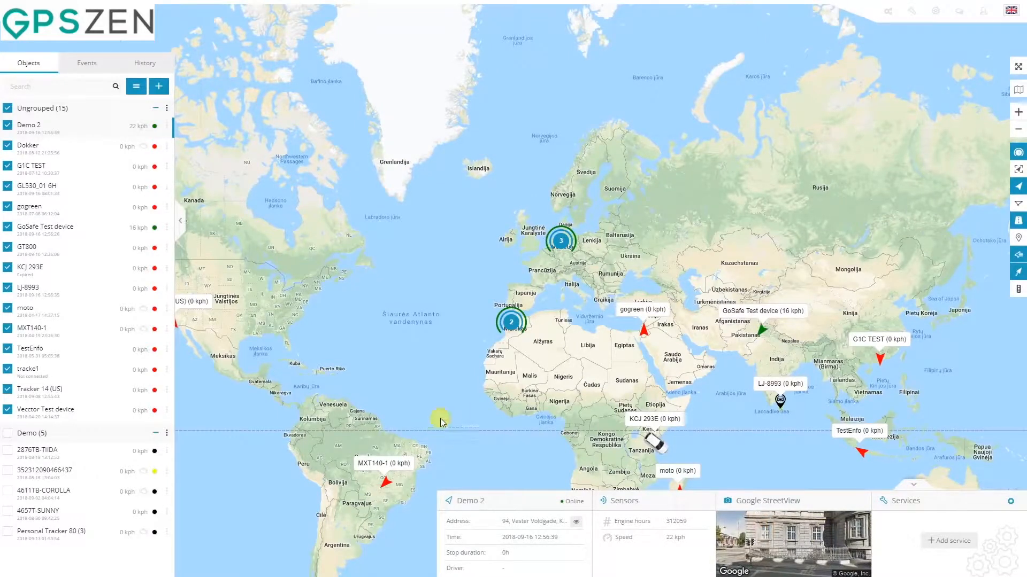
Step: Open the platform setup and examine the available options for the units of distance, capacity and altitude
click(935, 13)
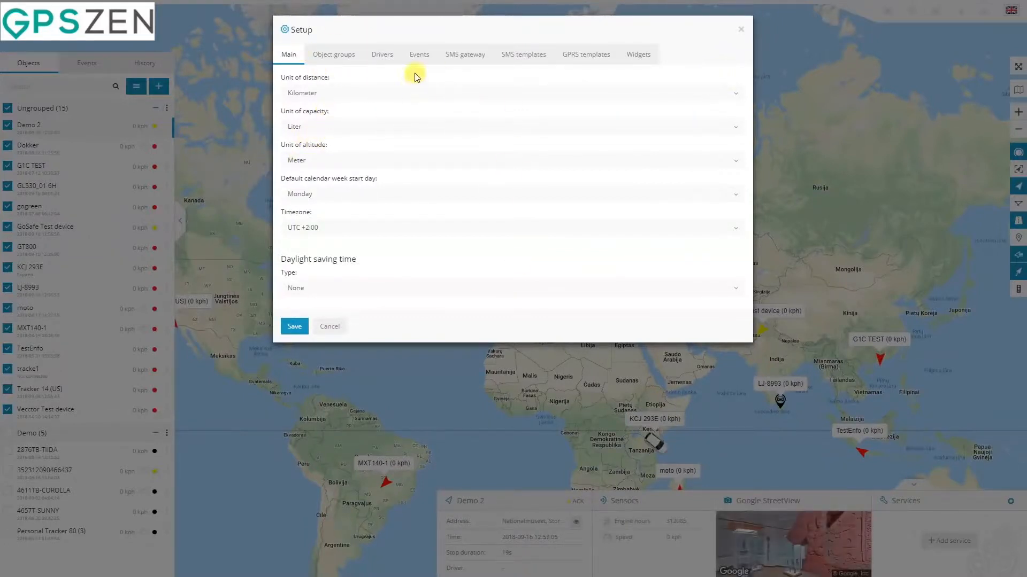
click(337, 96)
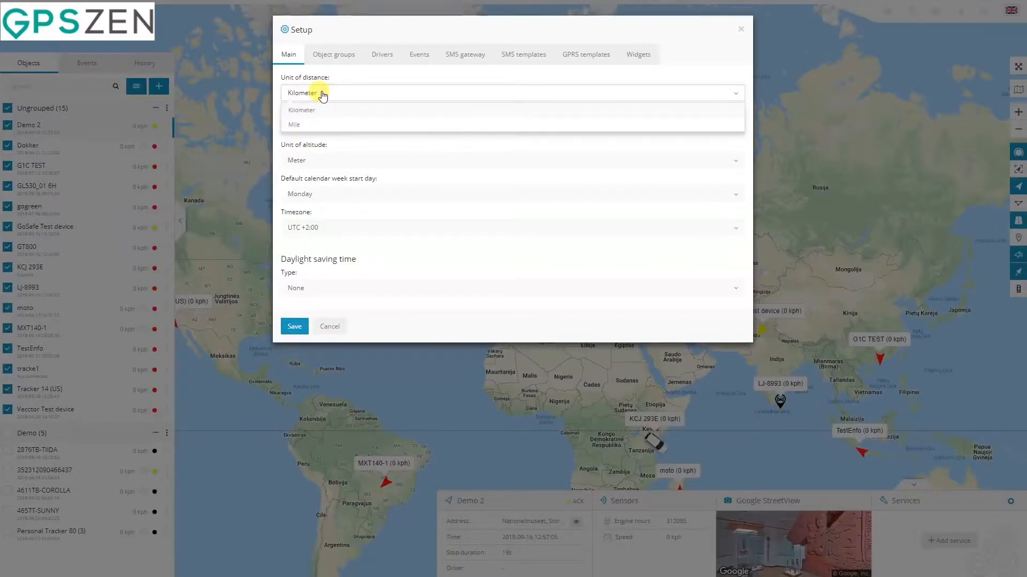
click(323, 96)
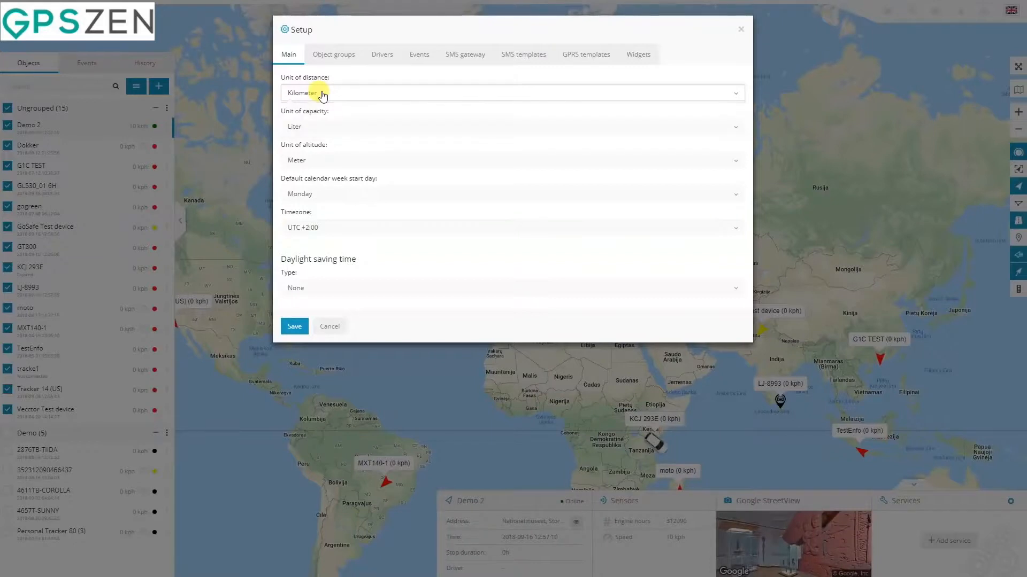
click(323, 95)
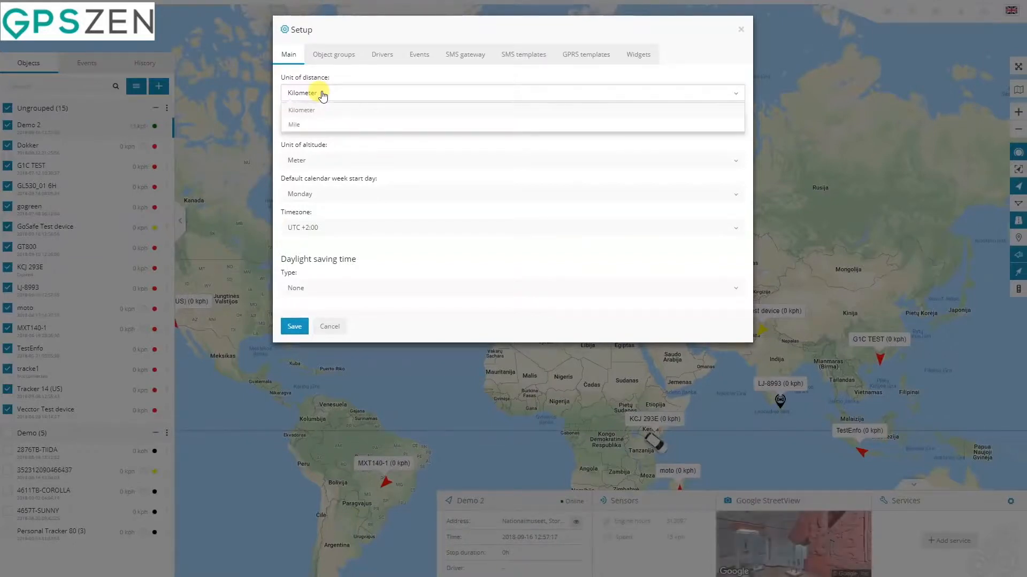
click(323, 96)
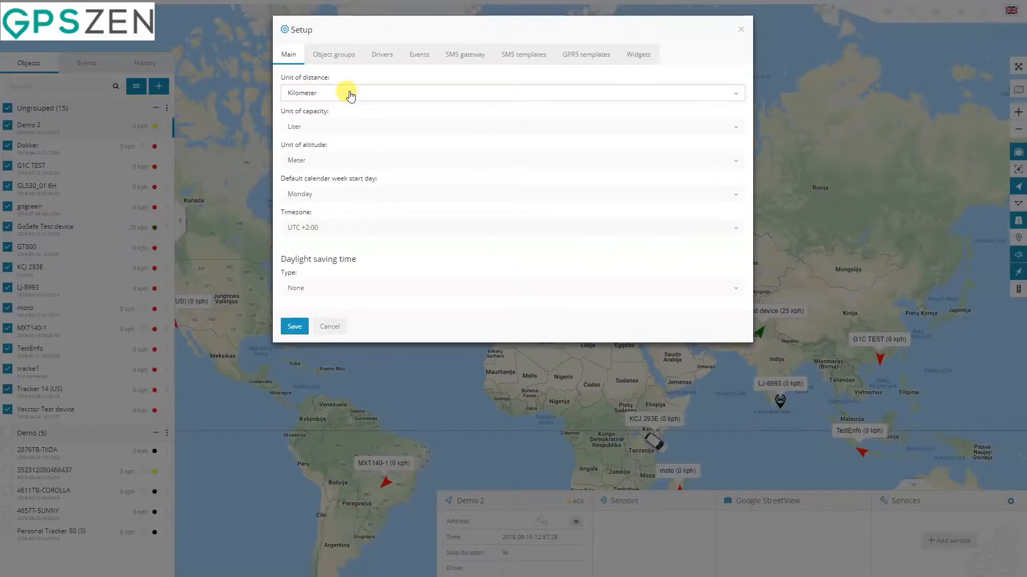
click(333, 128)
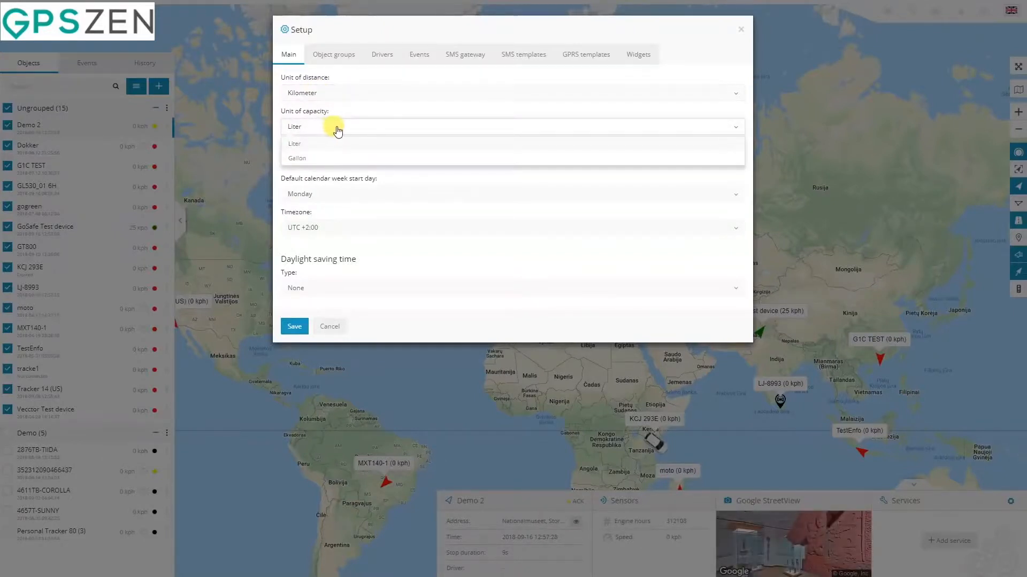
click(337, 130)
click(332, 160)
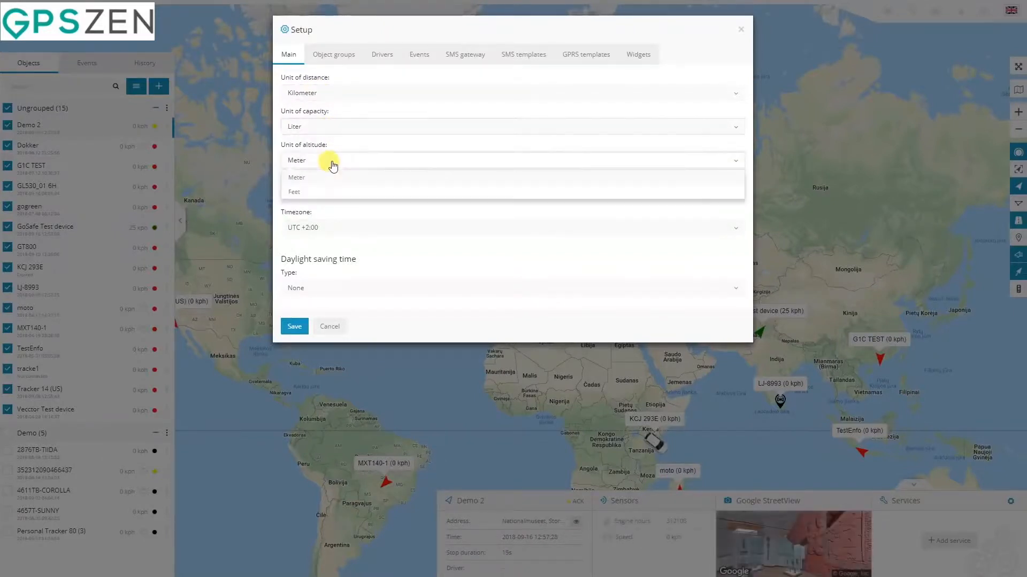
click(333, 163)
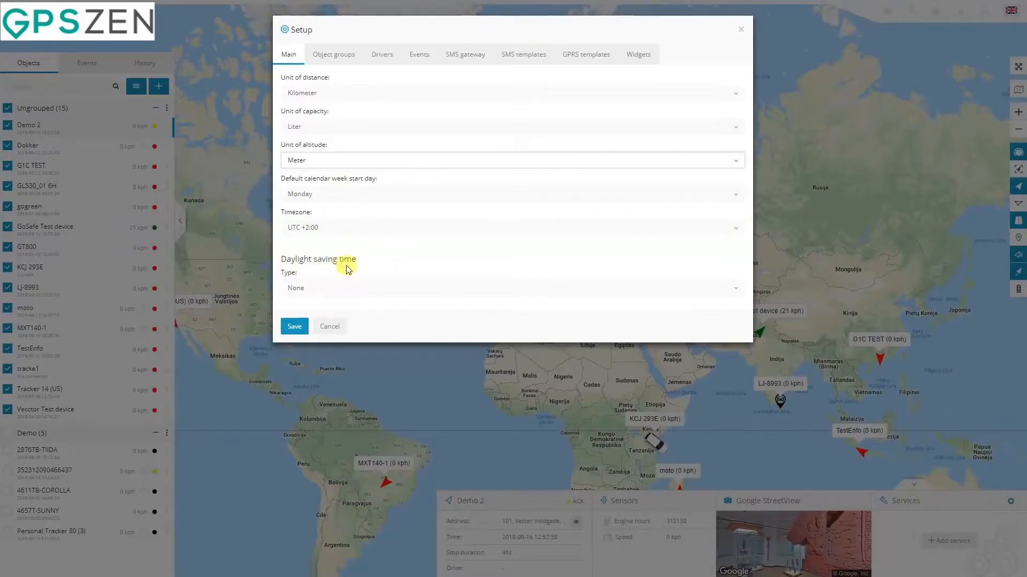
Step: Set the daylight saving time type to Automatic and its country to Ireland
click(356, 291)
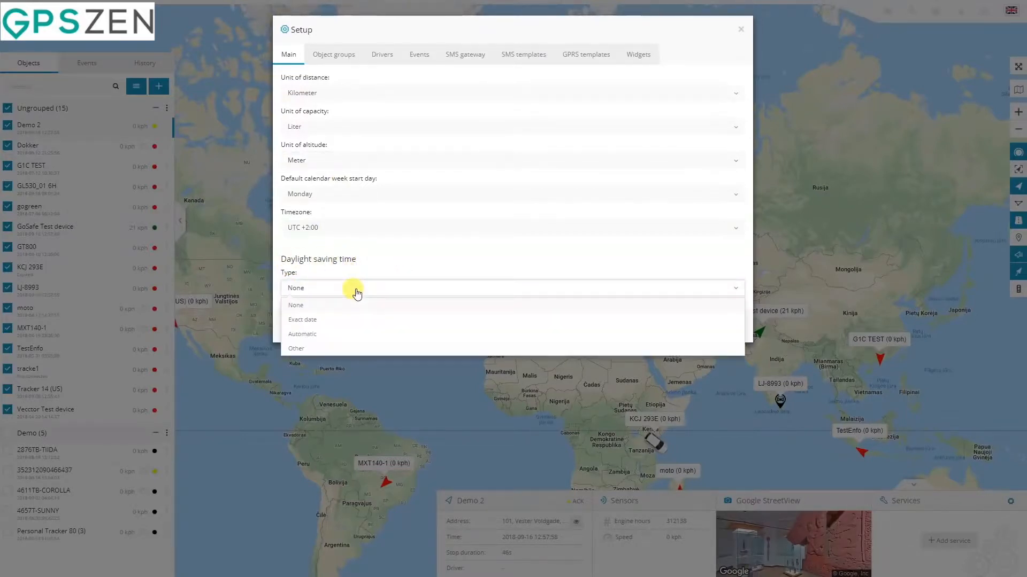
click(320, 336)
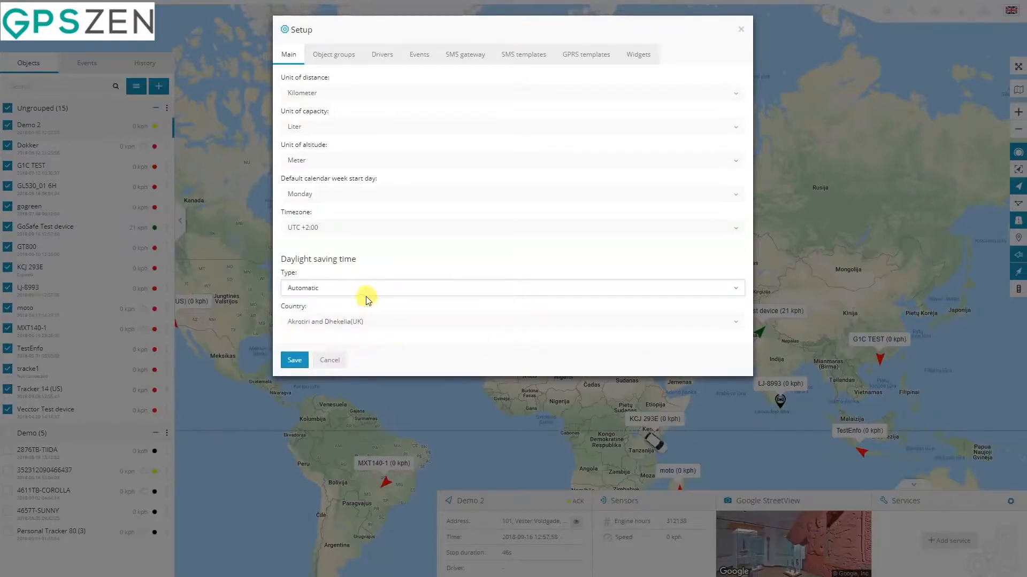
click(386, 323)
scroll(373, 227, down, 4)
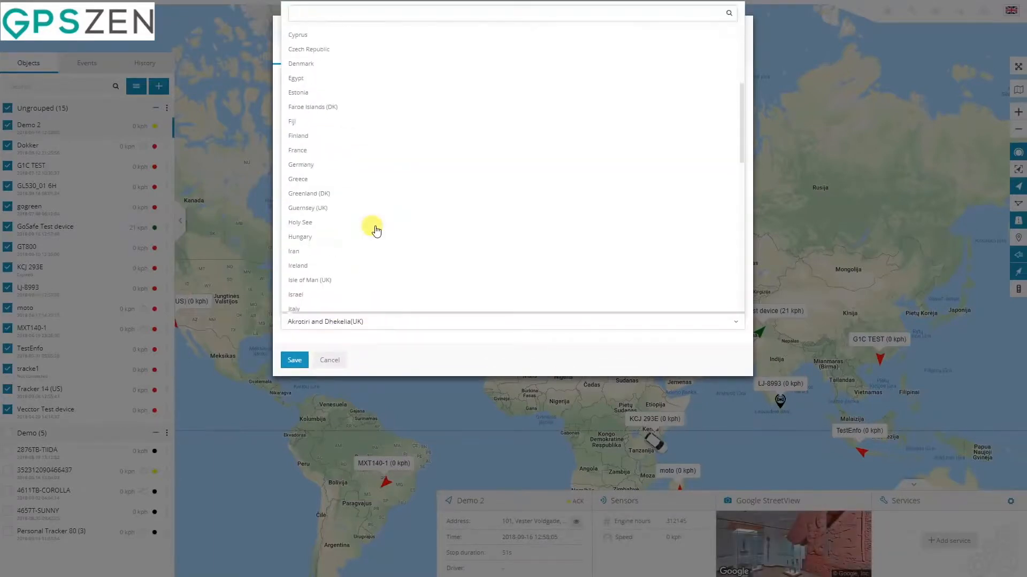
click(362, 265)
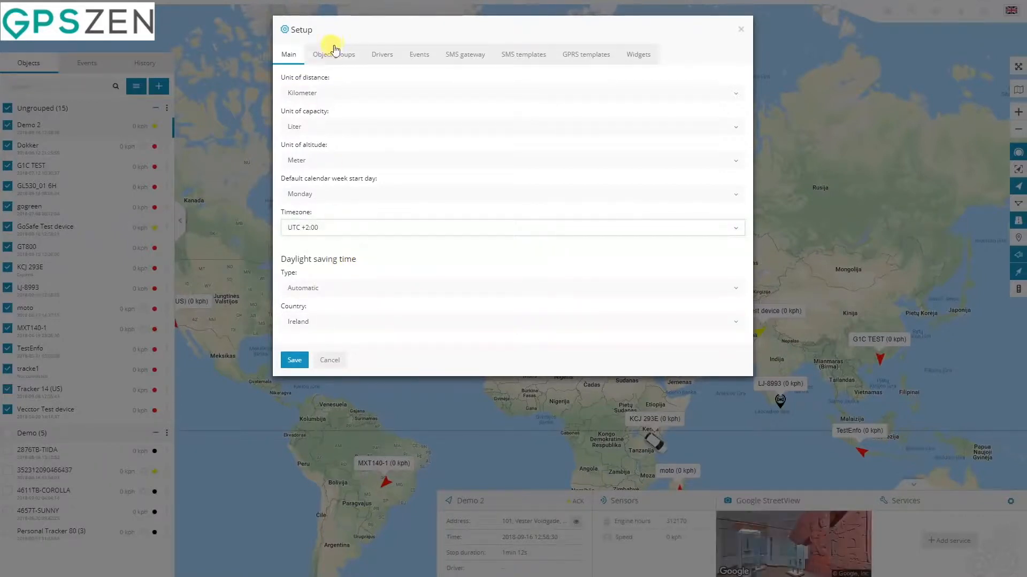
Step: Review the object groups and drivers in the setup, inspecting the new-driver form and its device choice without saving
click(334, 54)
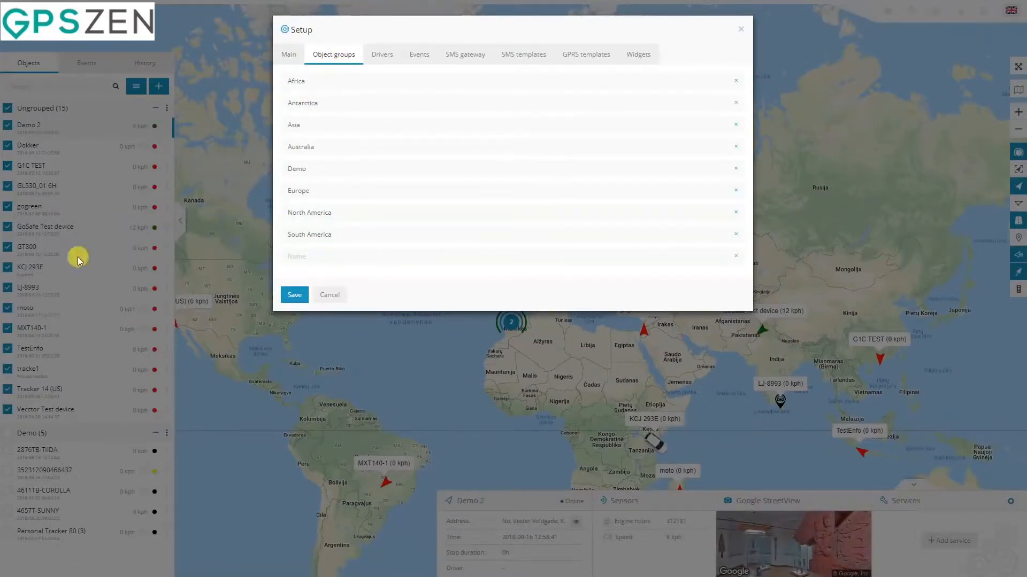
click(382, 56)
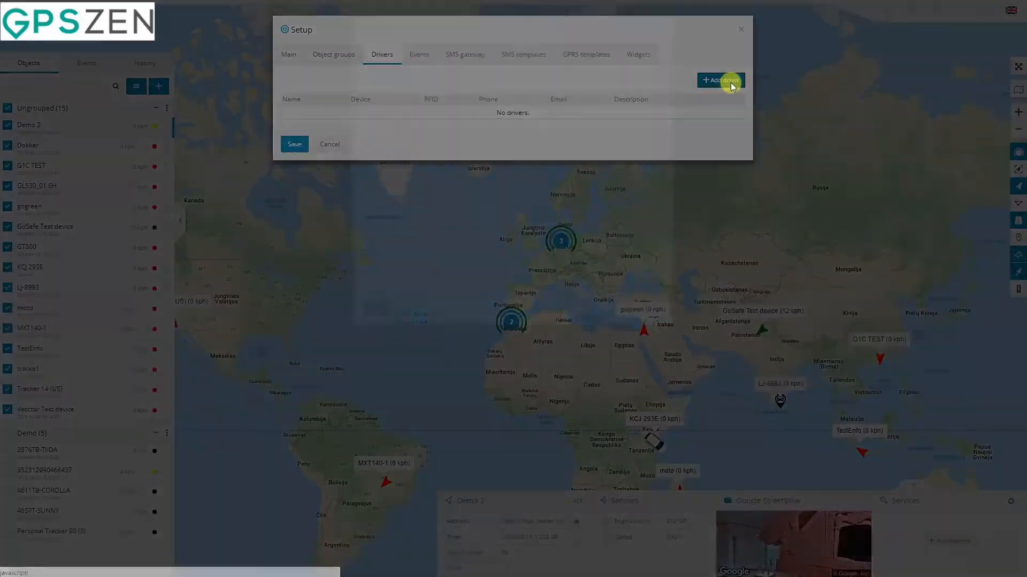
click(730, 83)
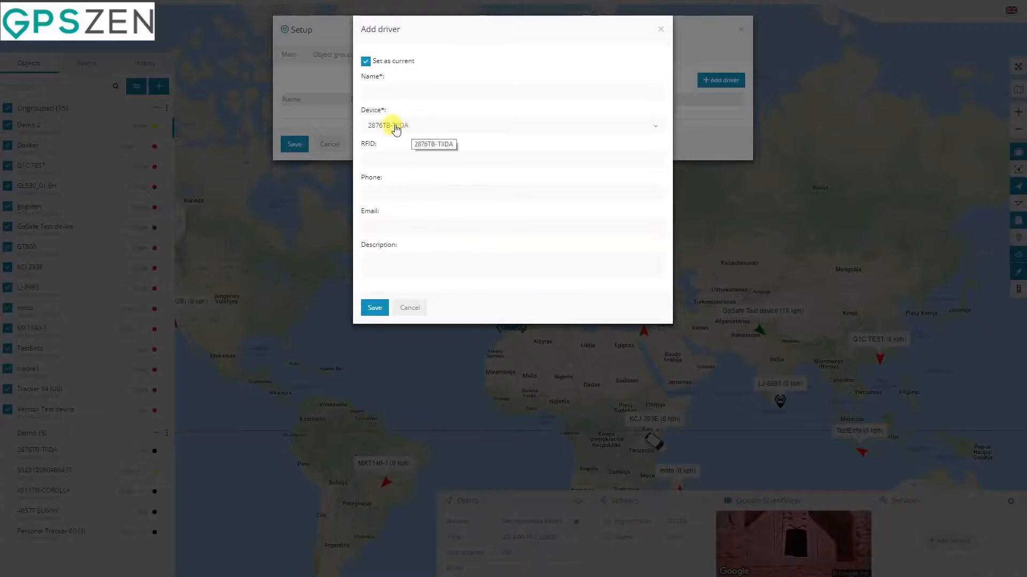
click(396, 127)
click(396, 128)
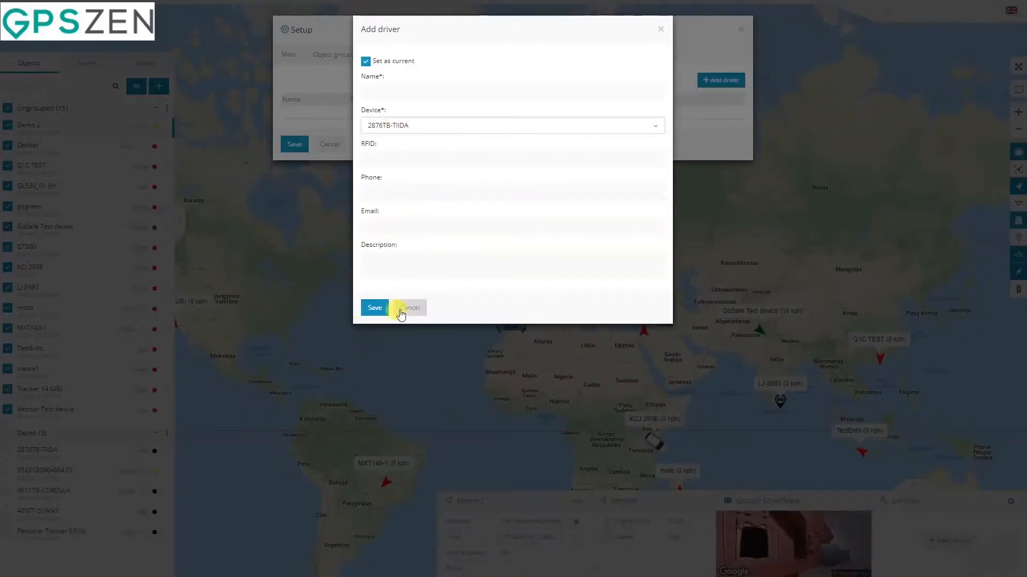
click(404, 311)
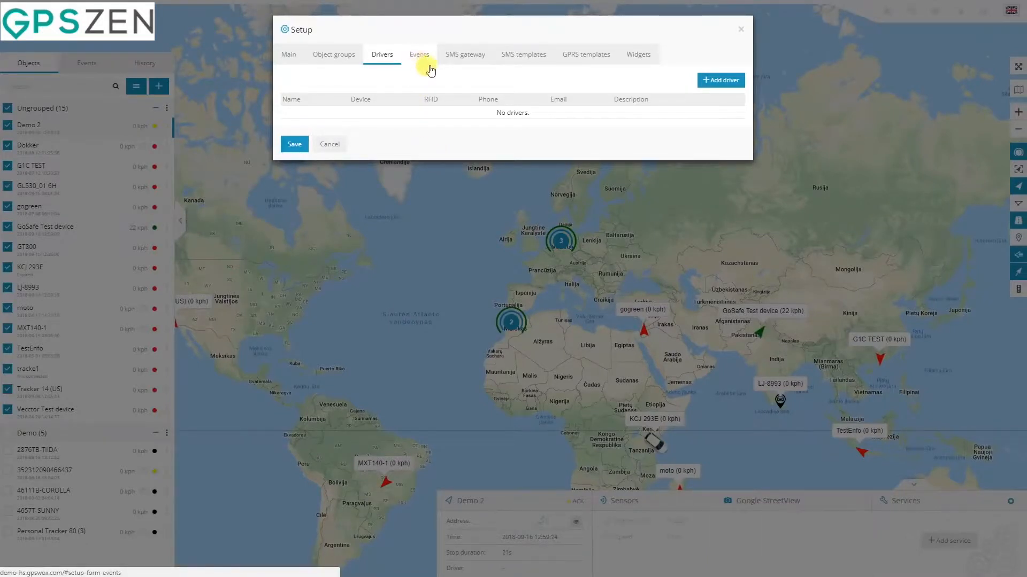
Step: Review the SMS gateway settings and the SMS and GPRS templates in the setup
click(462, 58)
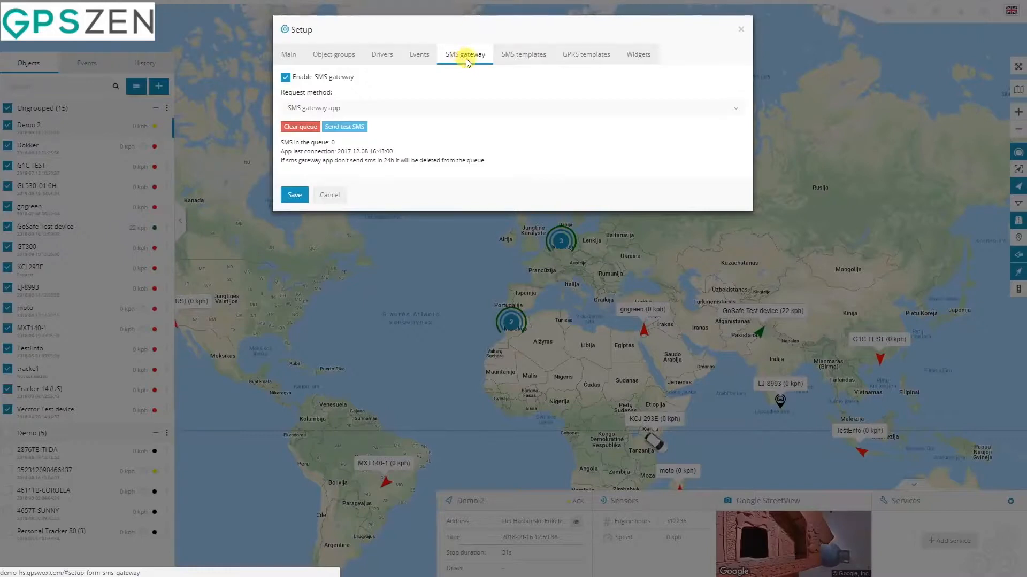
click(523, 56)
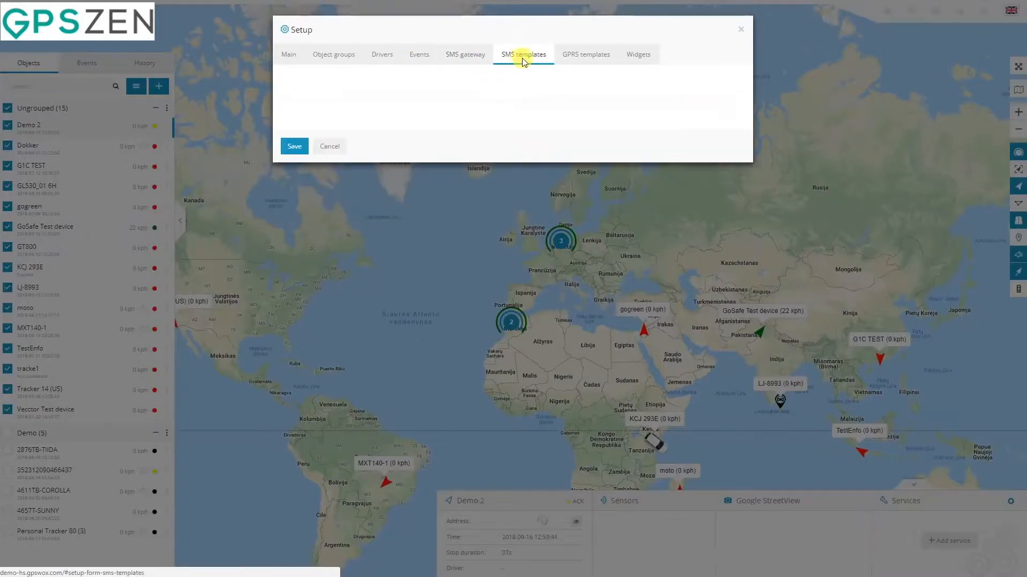
click(568, 65)
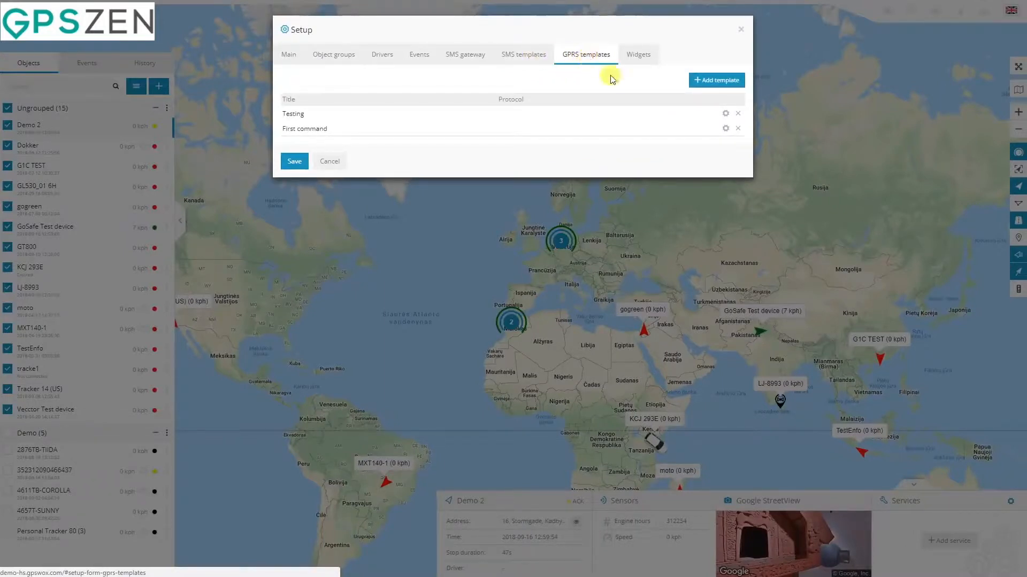
Step: Disable the Services widget, save the setup, and select Demo 2 to check its widgets
click(638, 62)
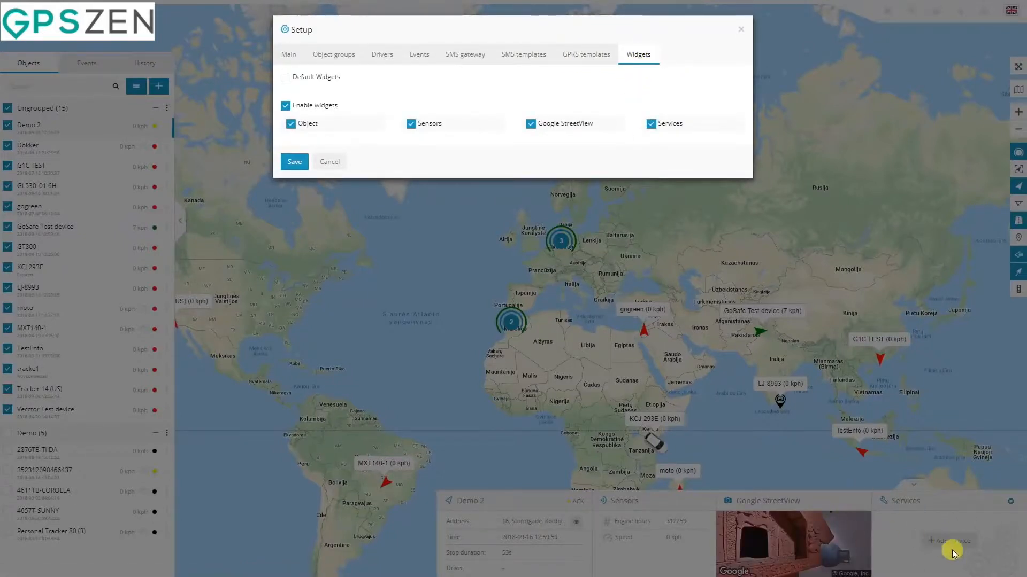
click(652, 126)
click(294, 162)
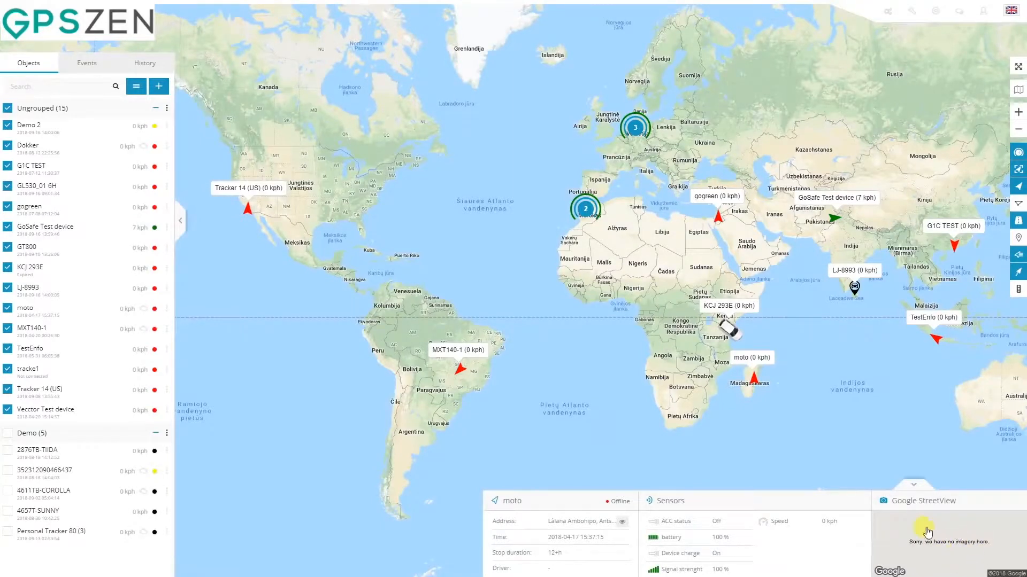
click(69, 129)
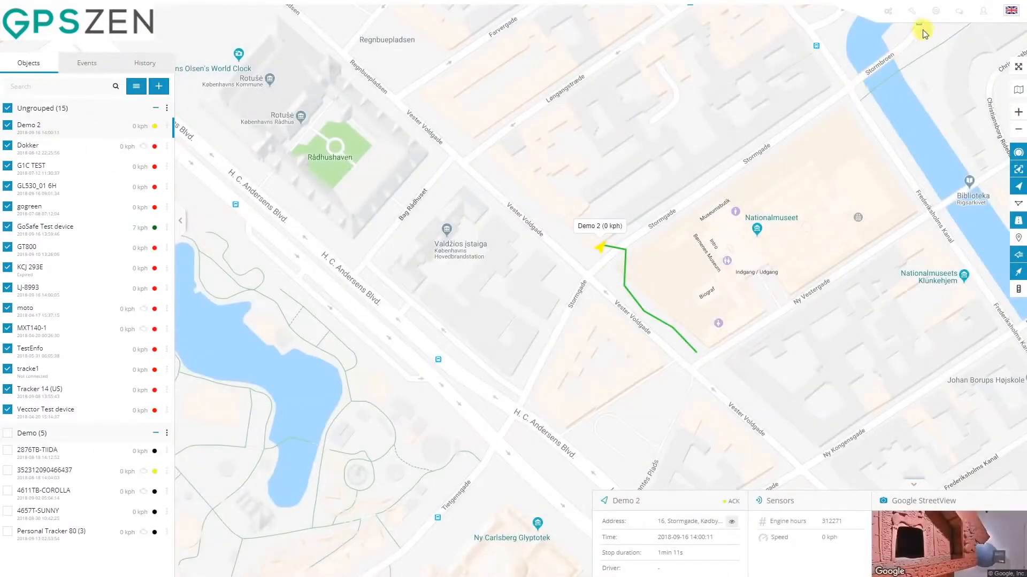
Step: Start a new custom event in the setup and set its device protocol to 6027 / teltonika
click(932, 13)
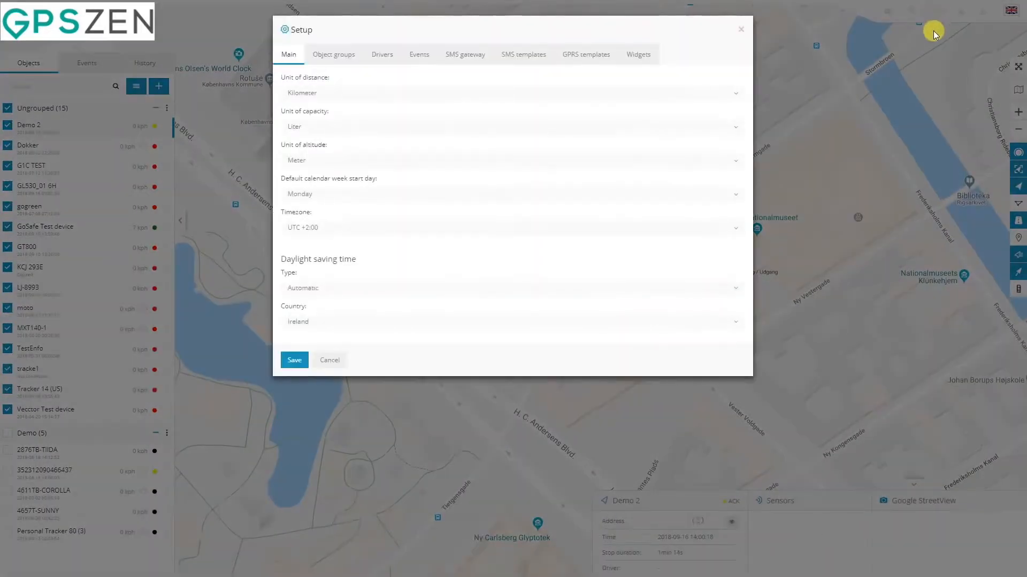
click(418, 54)
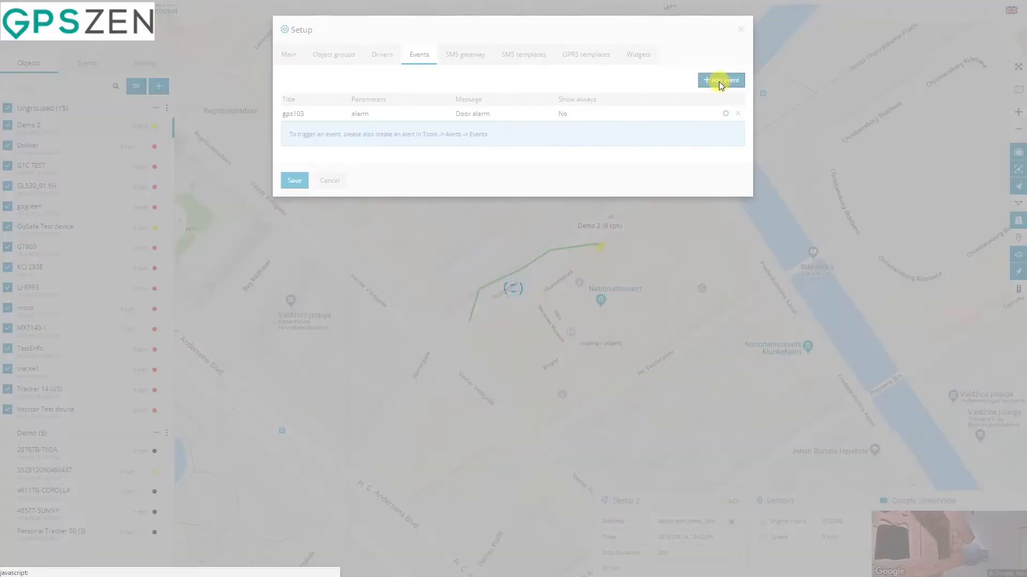
click(721, 82)
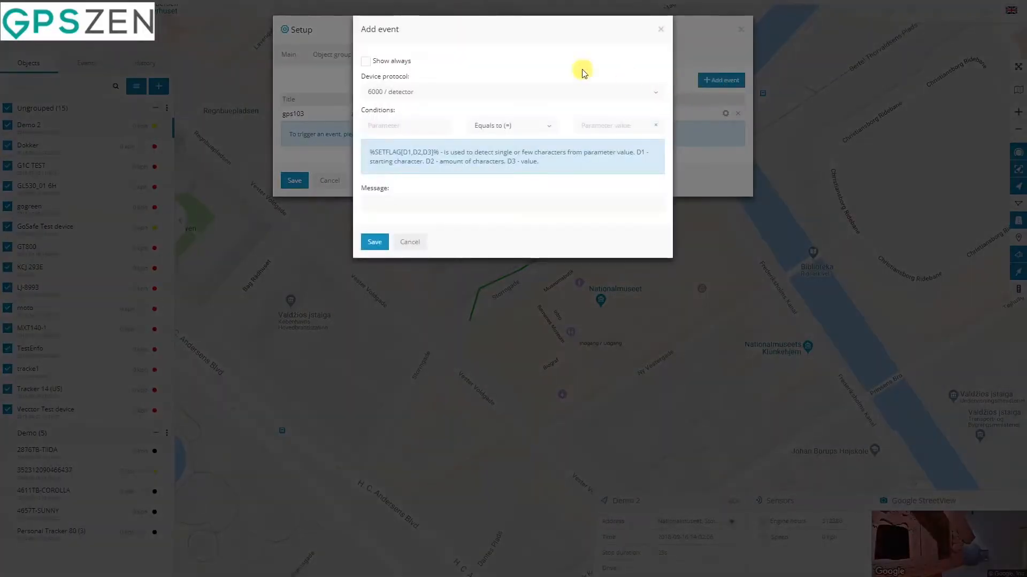
click(428, 93)
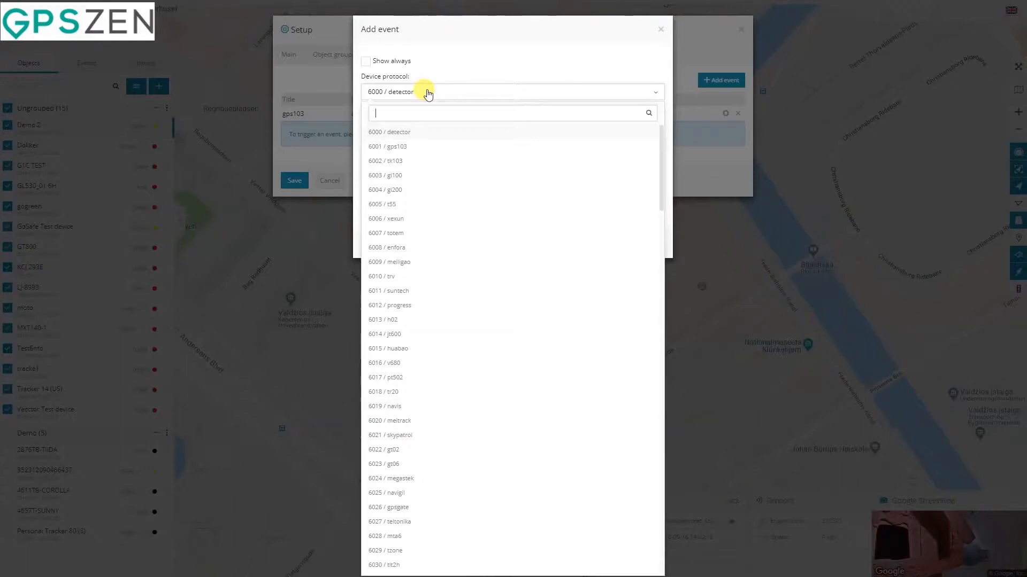
text(telto)
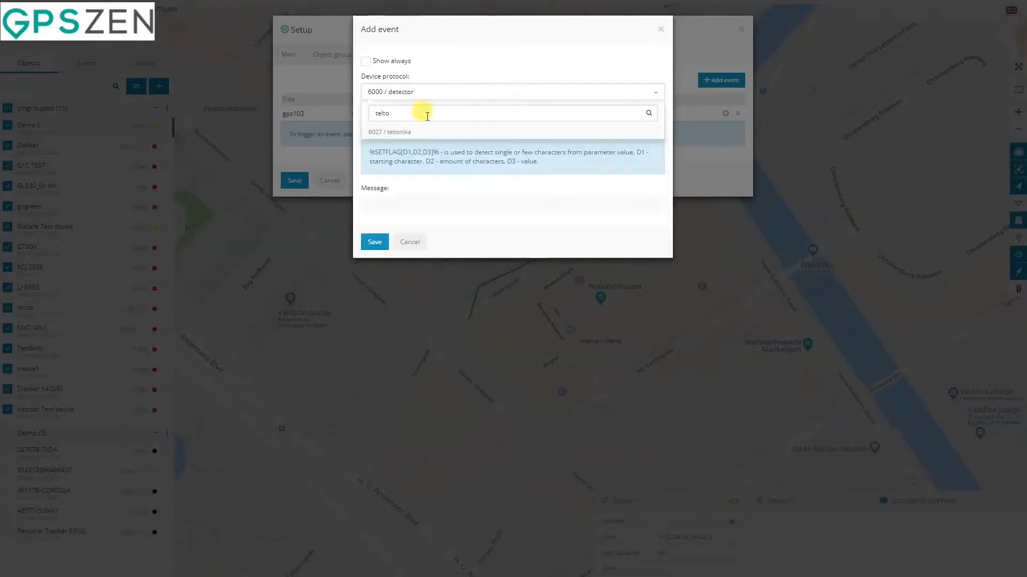
click(428, 130)
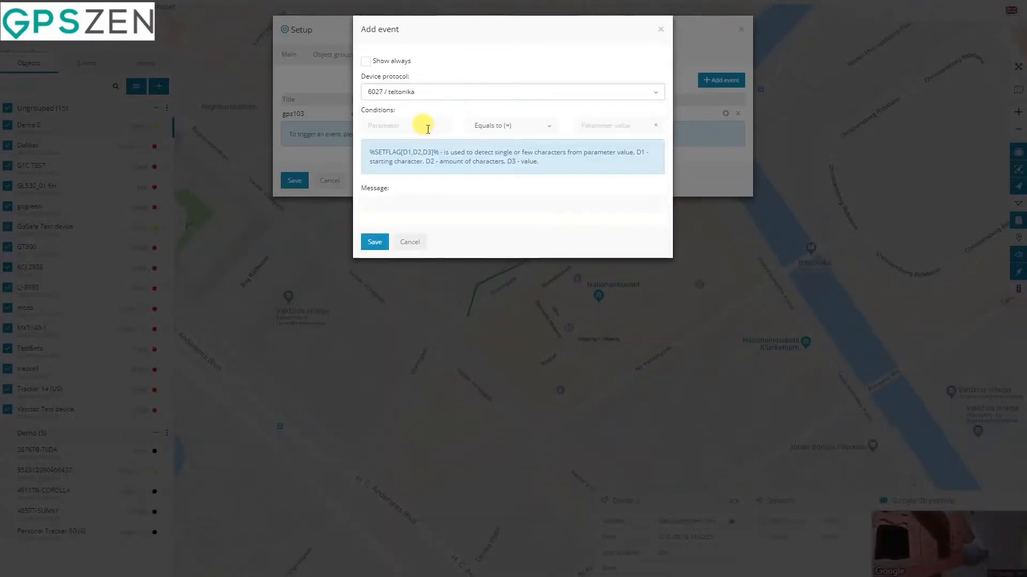
Step: Enter battery as the parameter of the new event's first condition
click(427, 127)
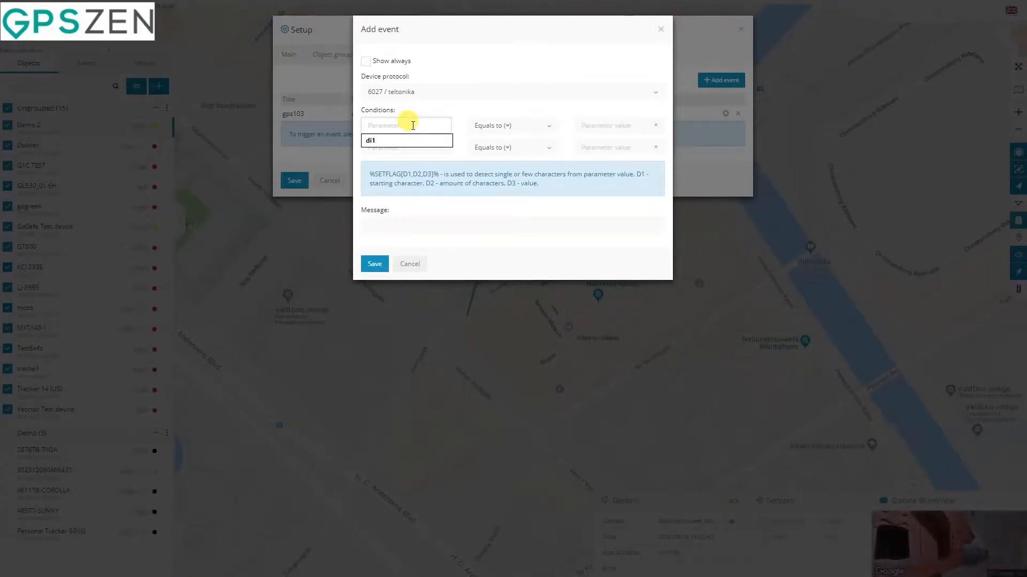
text(di1)
key(BackSpace)
key(BackSpace)
key(BackSpace)
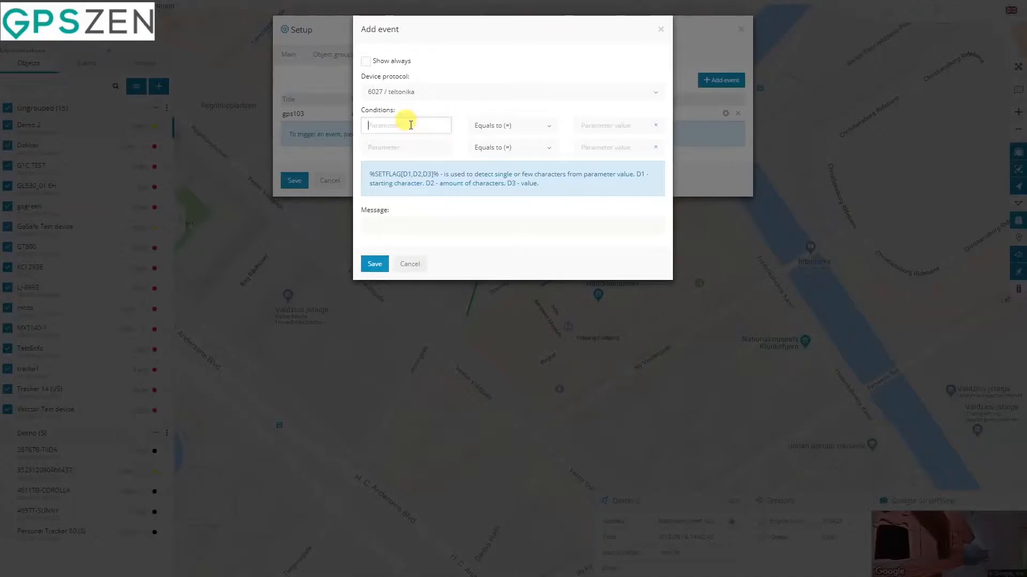
text(battery)
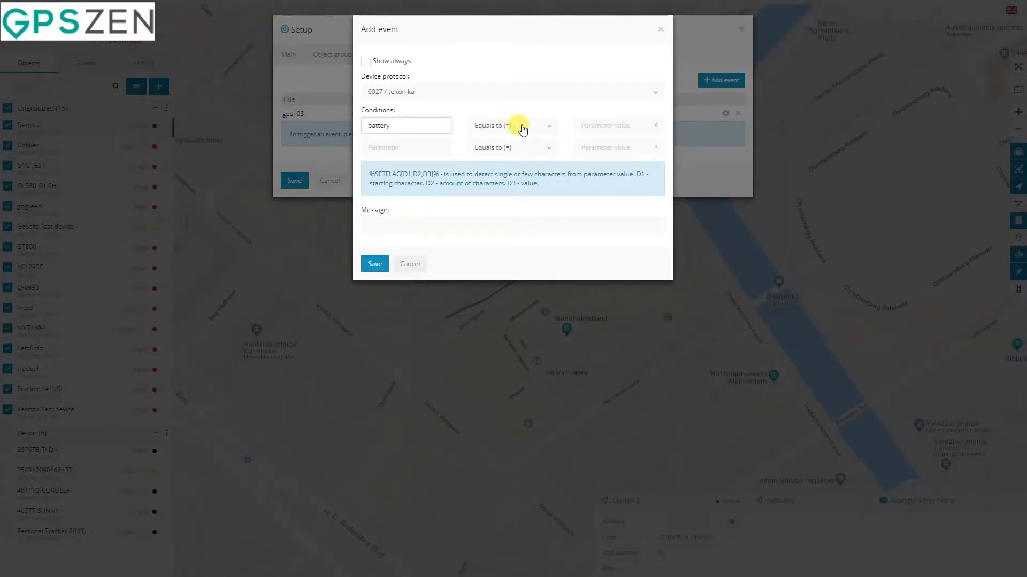
Step: Set the battery condition to Less than (<) with a parameter value of 3
click(522, 128)
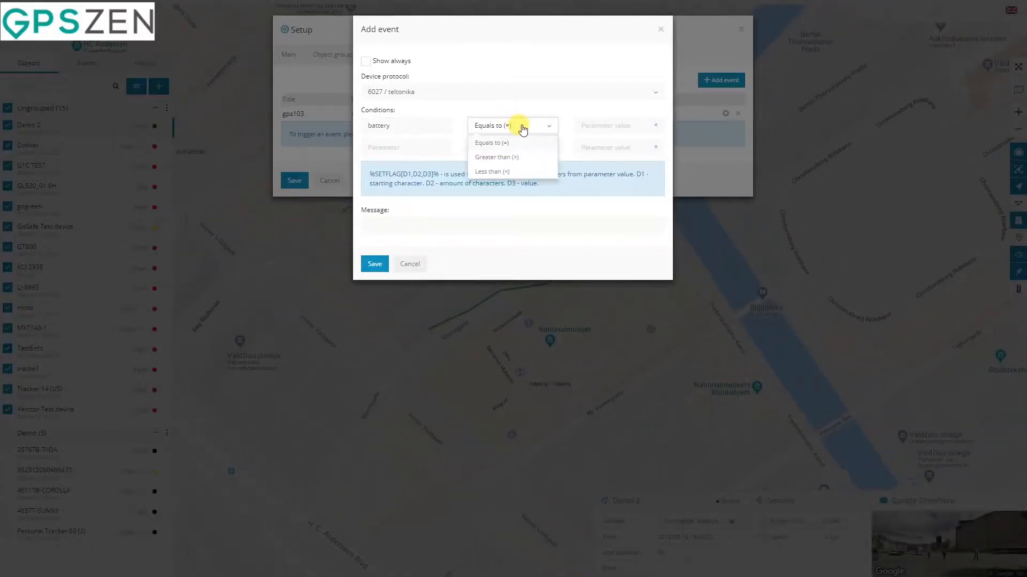
click(513, 172)
click(604, 124)
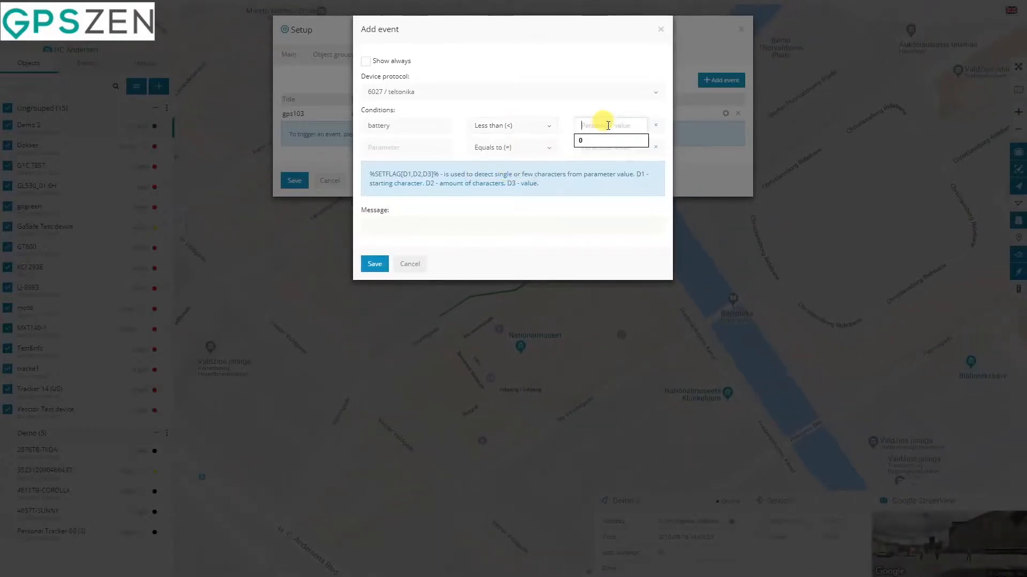
text(3)
click(590, 114)
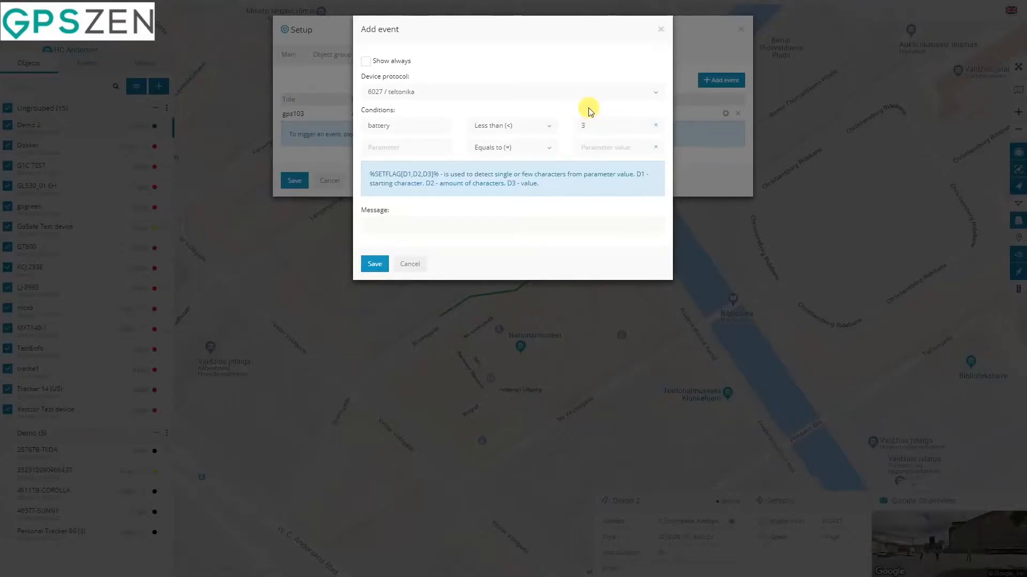
Step: Set the battery event's message to Low battery, then save the event and the setup
click(402, 225)
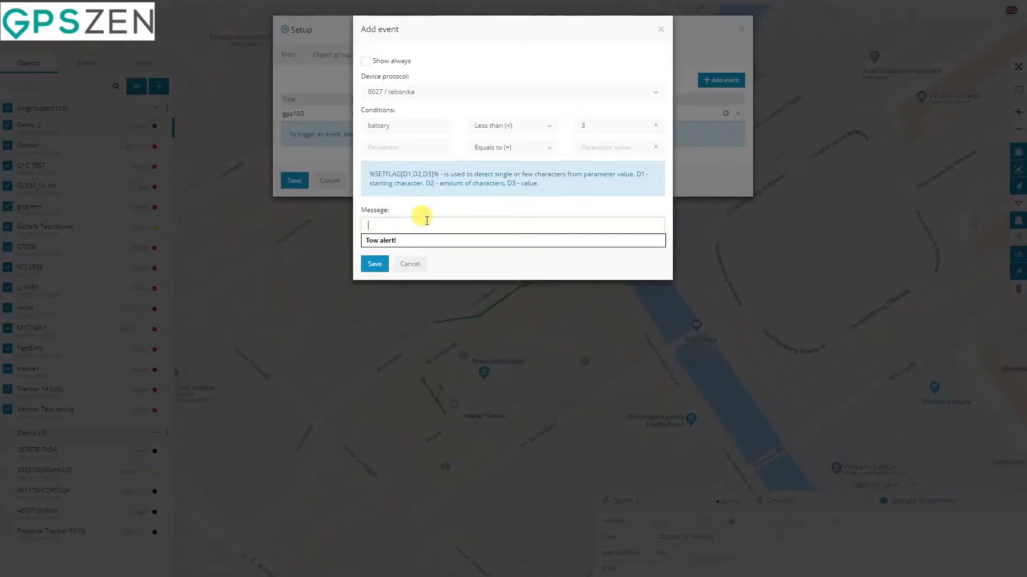
text(Low battery)
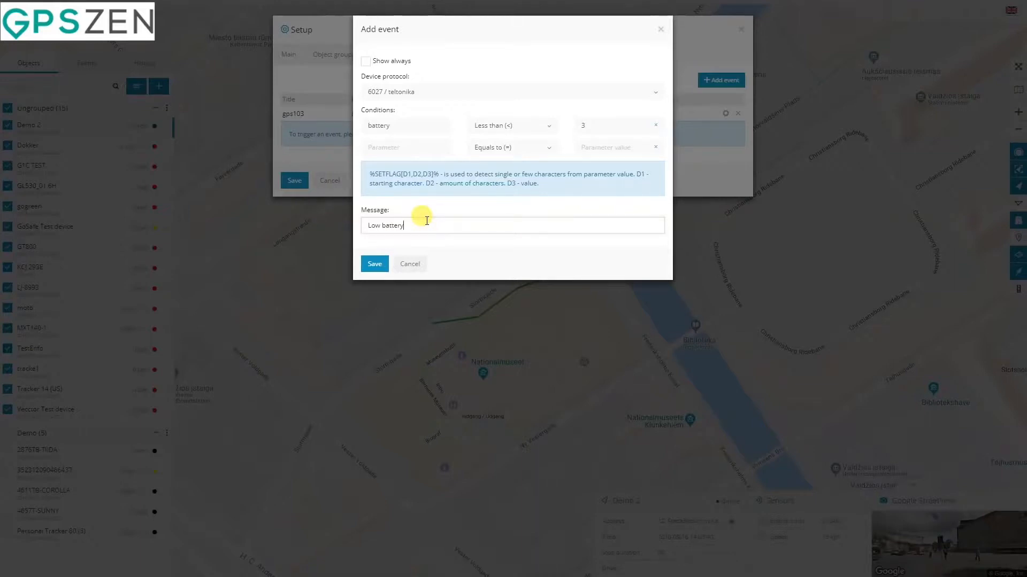
click(374, 264)
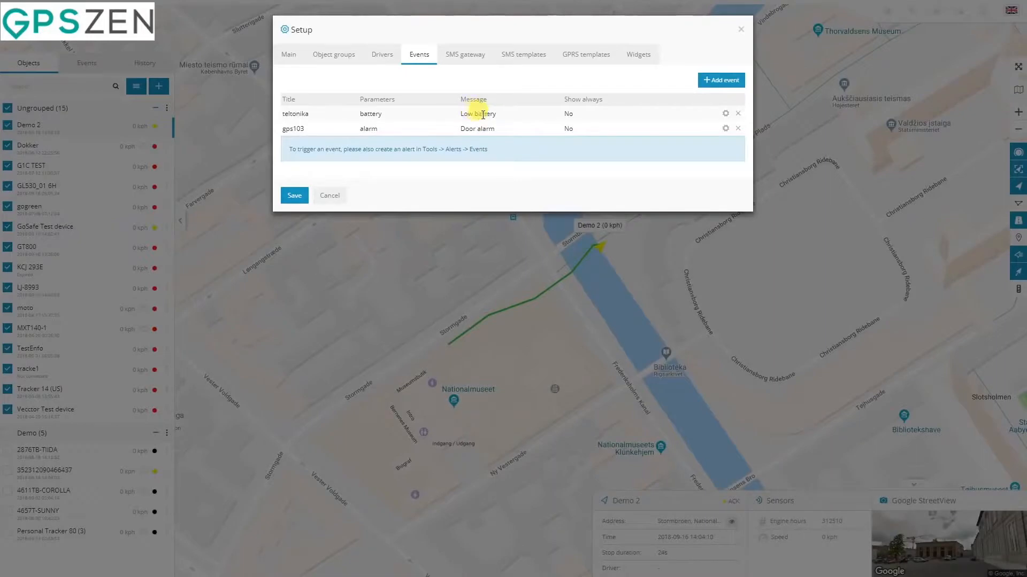
click(296, 196)
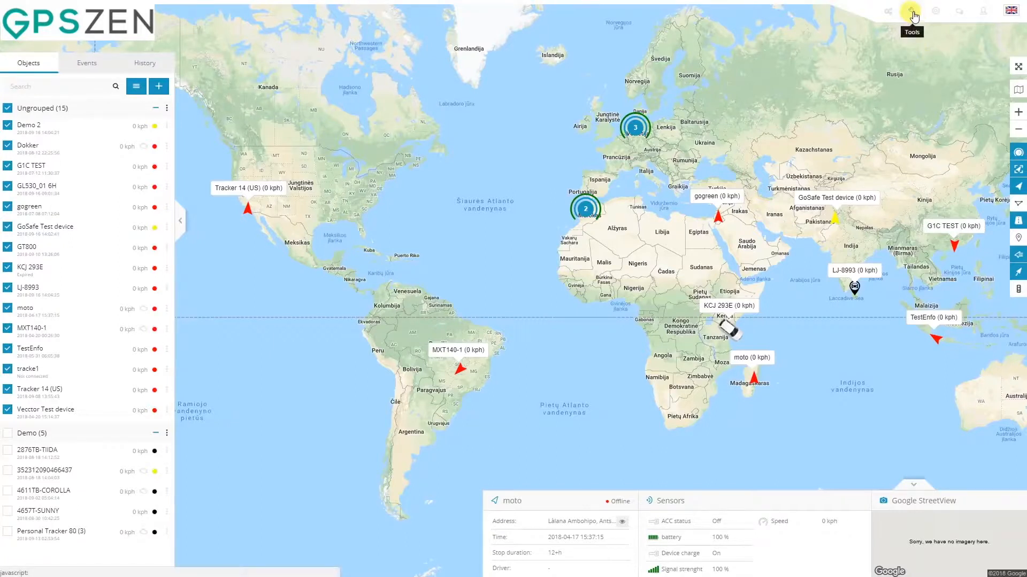
Step: Start a new alert and set its type to Custom events
click(912, 15)
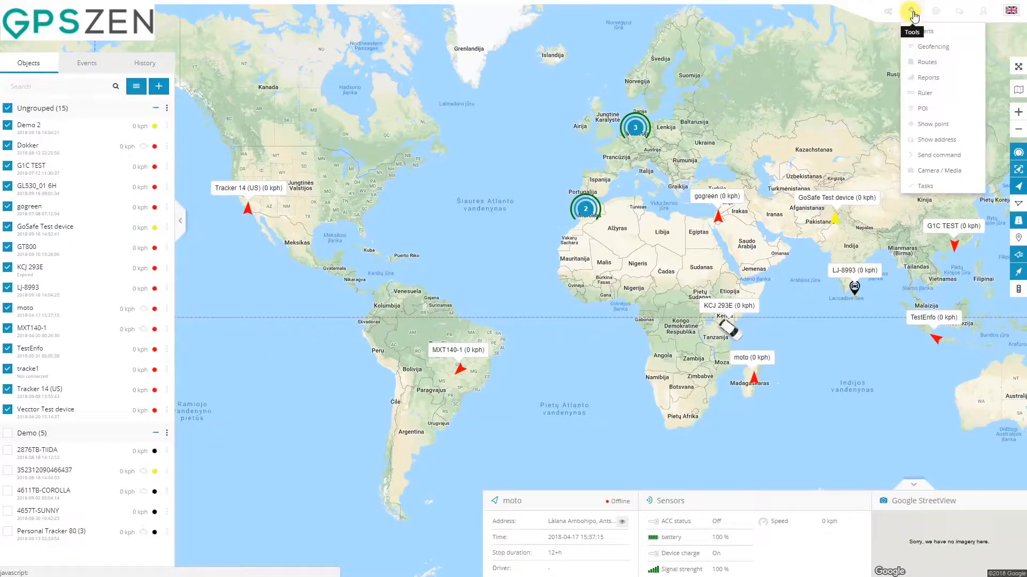
click(945, 32)
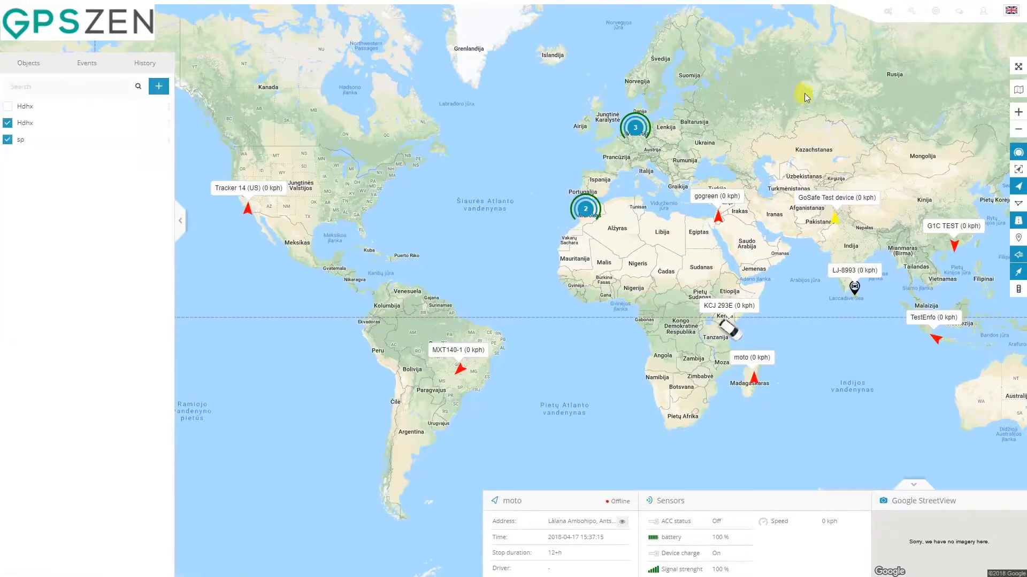
click(159, 90)
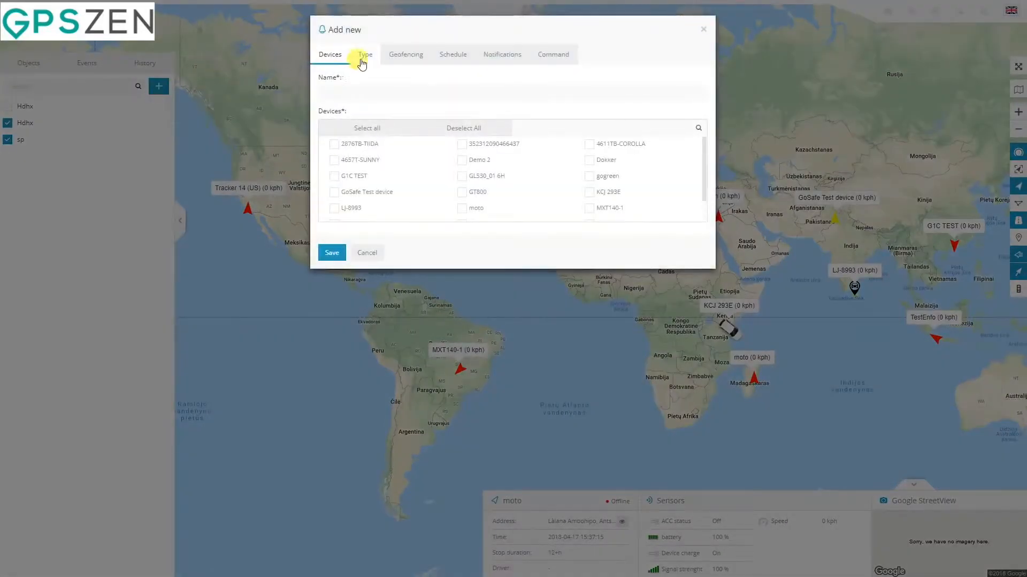
click(364, 58)
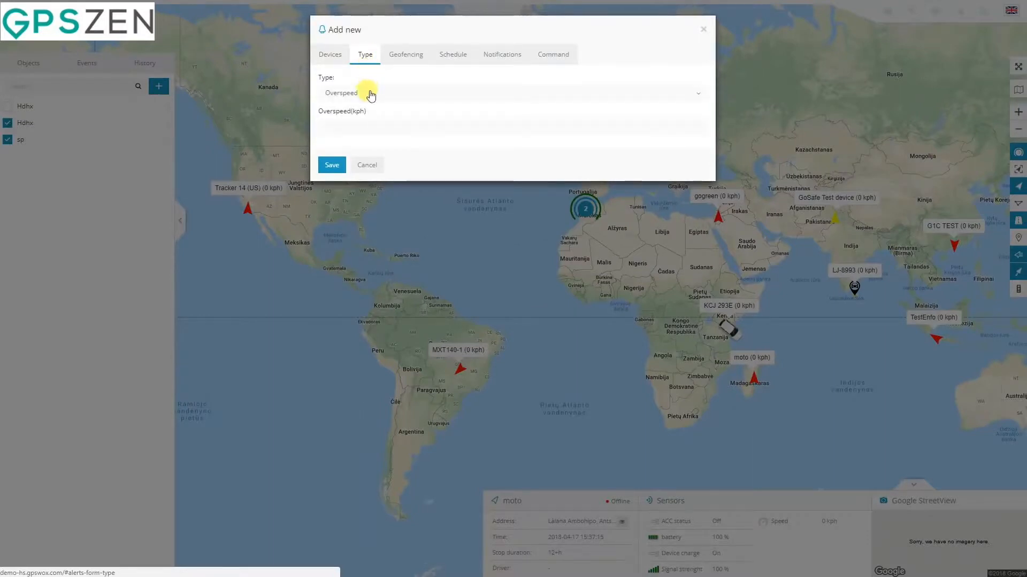
click(371, 93)
click(347, 197)
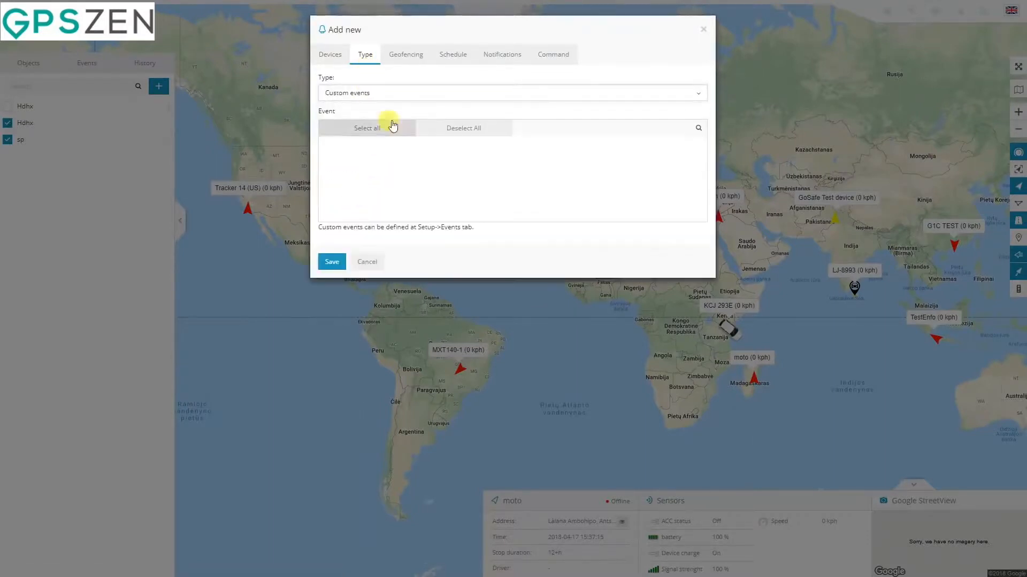
click(417, 178)
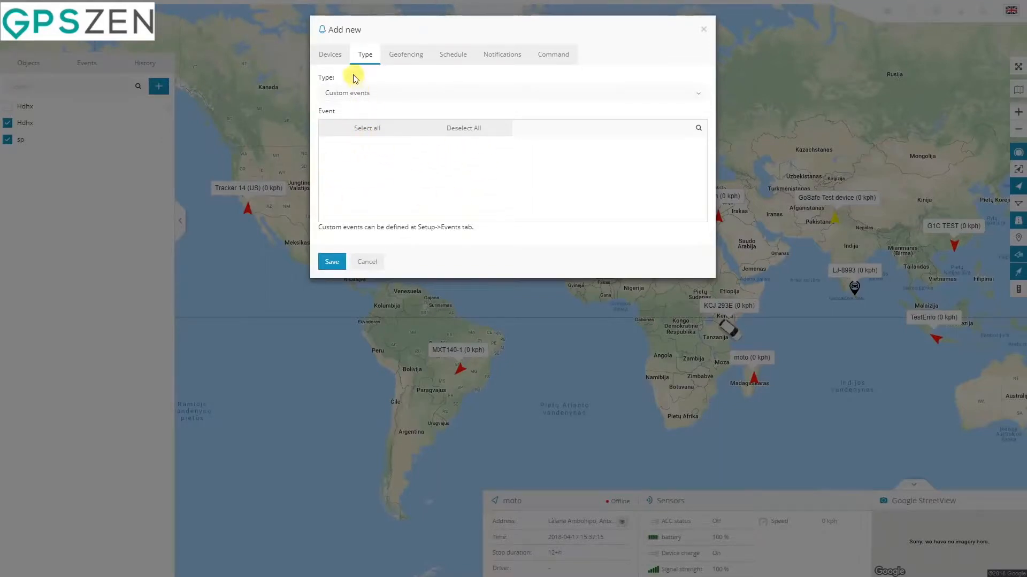
Step: Try the new alert with device 2876TB-TIIDA and the Low battery (teltonika) event, check its notification options and discard it
click(337, 58)
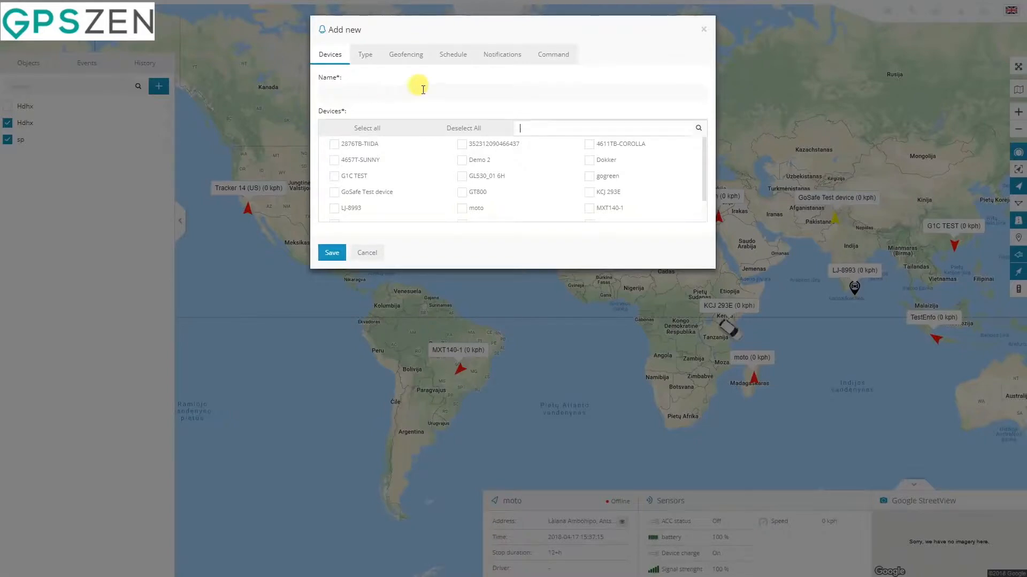
click(348, 149)
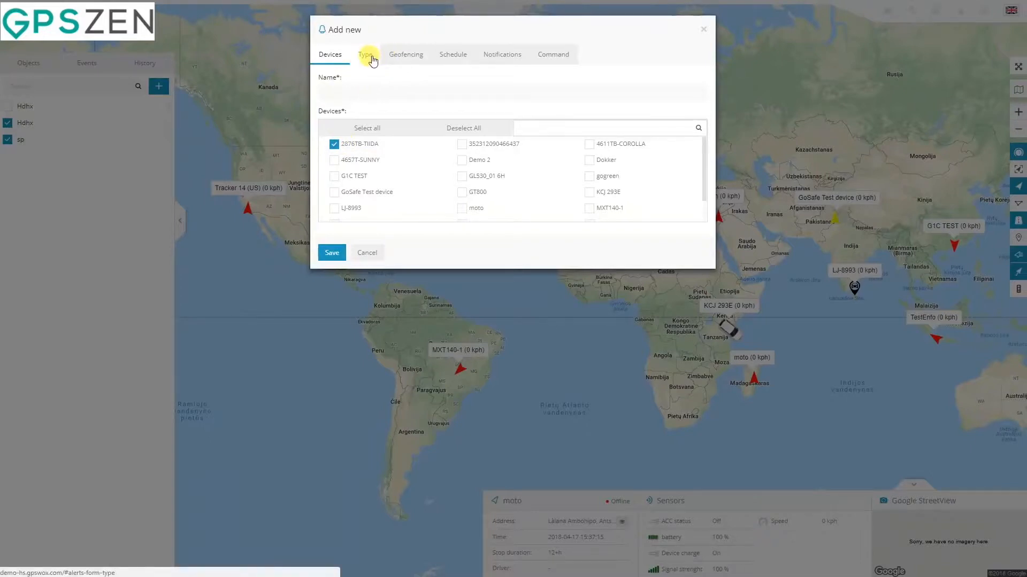
click(368, 57)
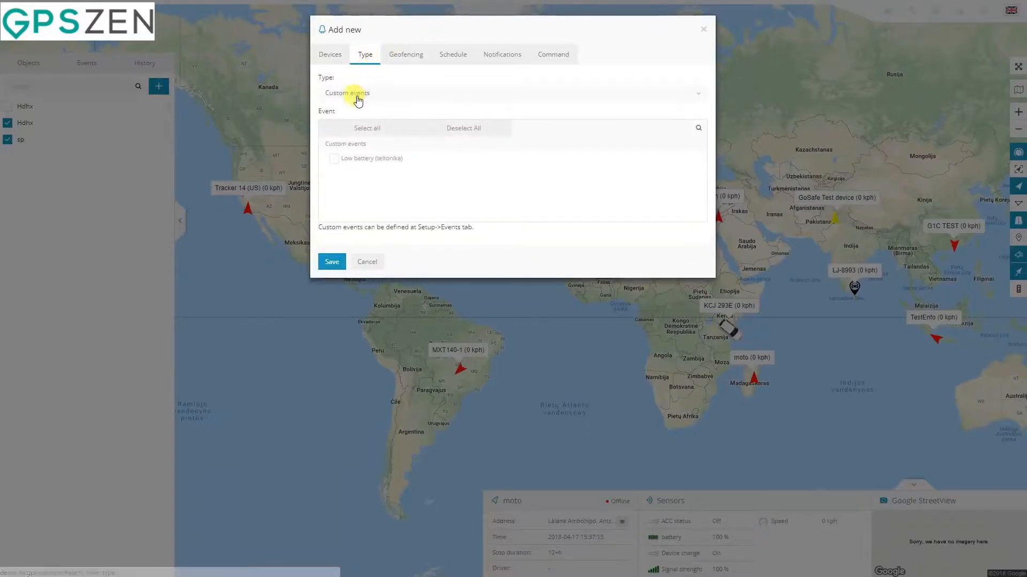
click(336, 163)
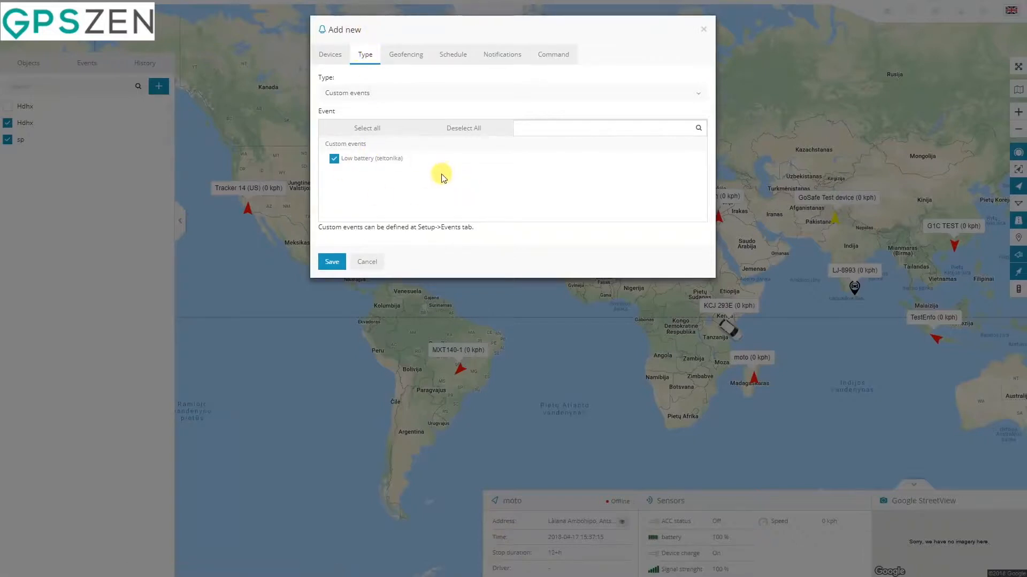
click(499, 58)
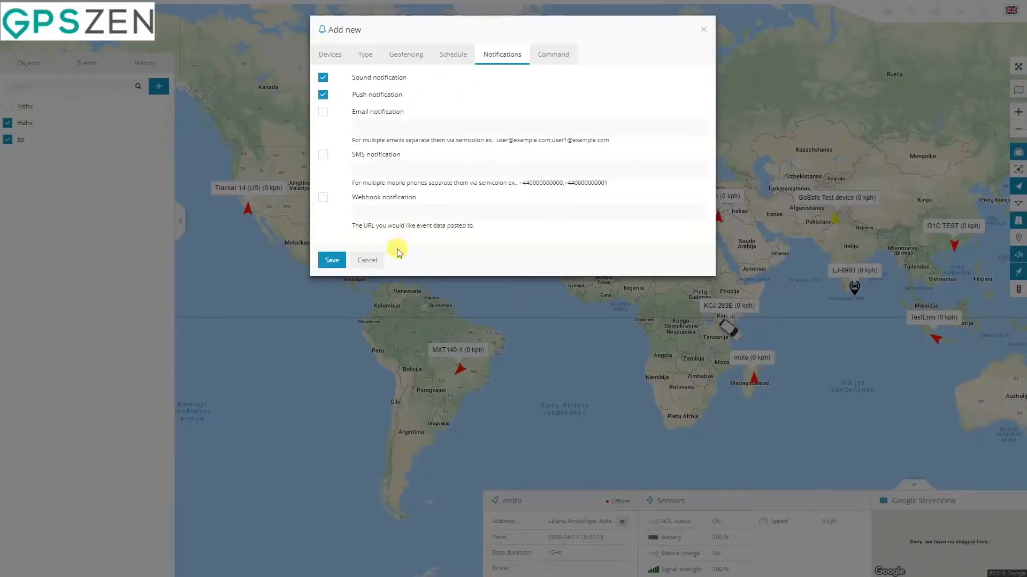
click(367, 260)
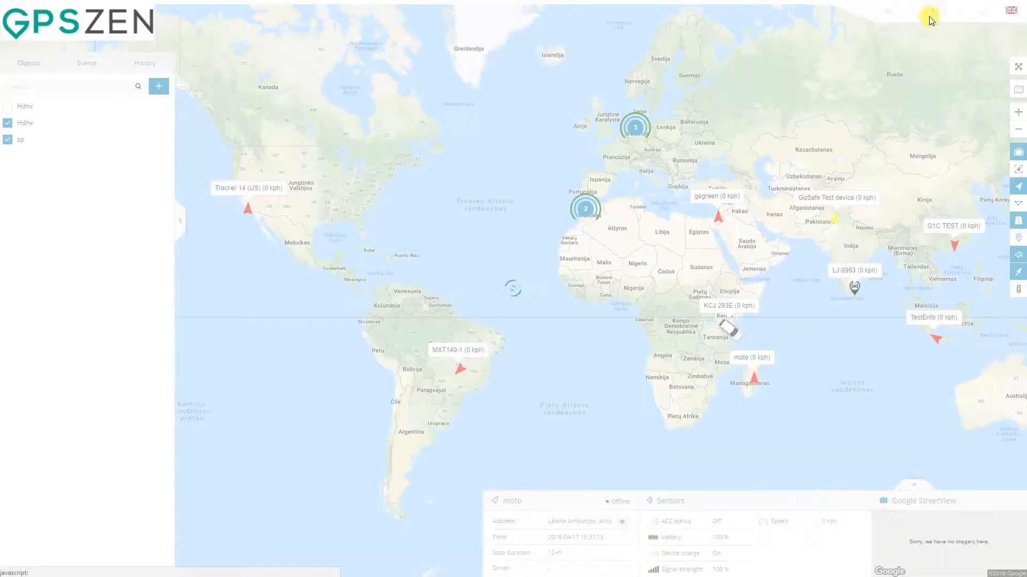
Step: Start another custom event in the setup and set its device protocol to 6027 / teltonika
click(935, 11)
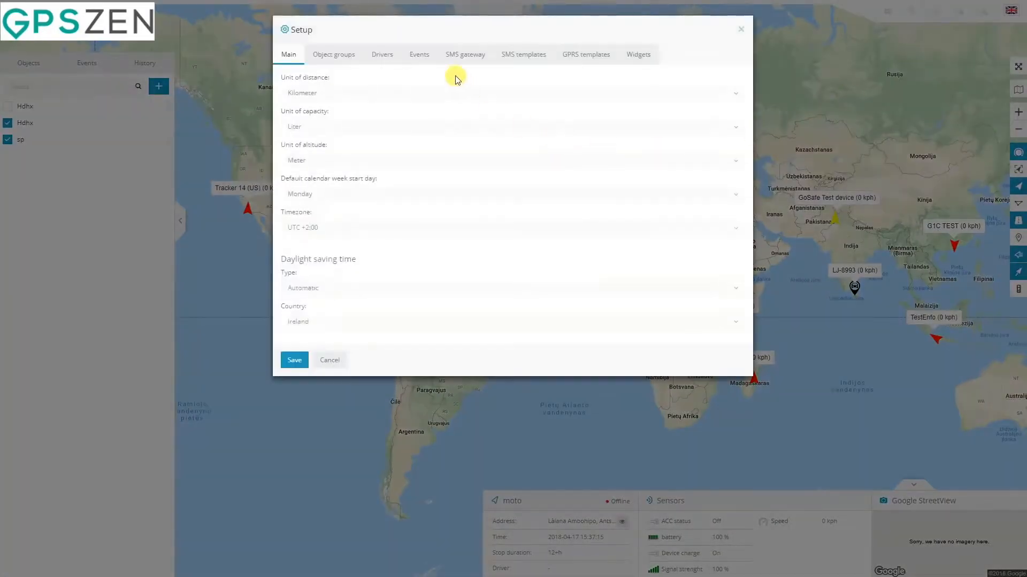
click(420, 56)
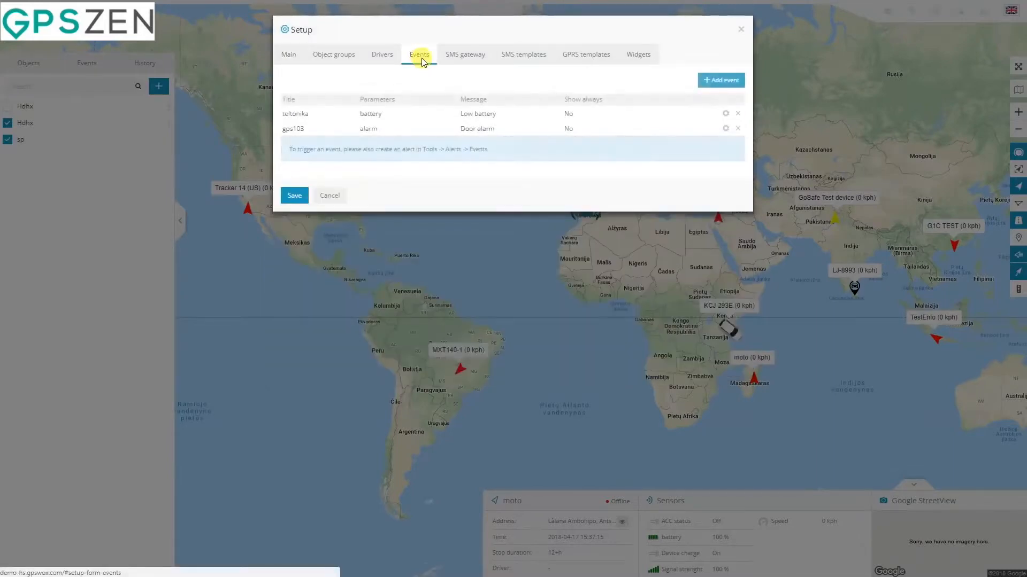
click(711, 85)
click(432, 92)
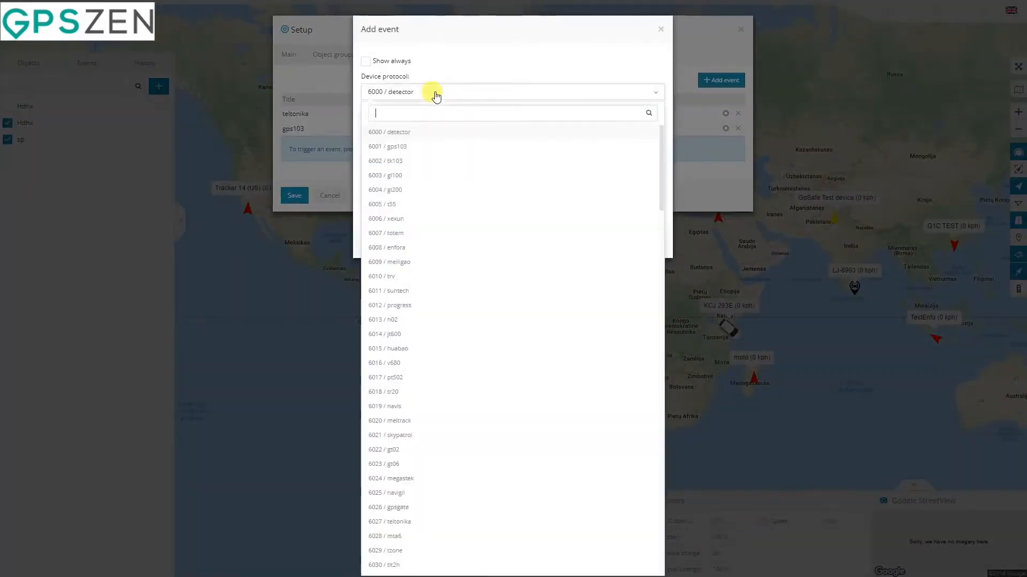
text(telt)
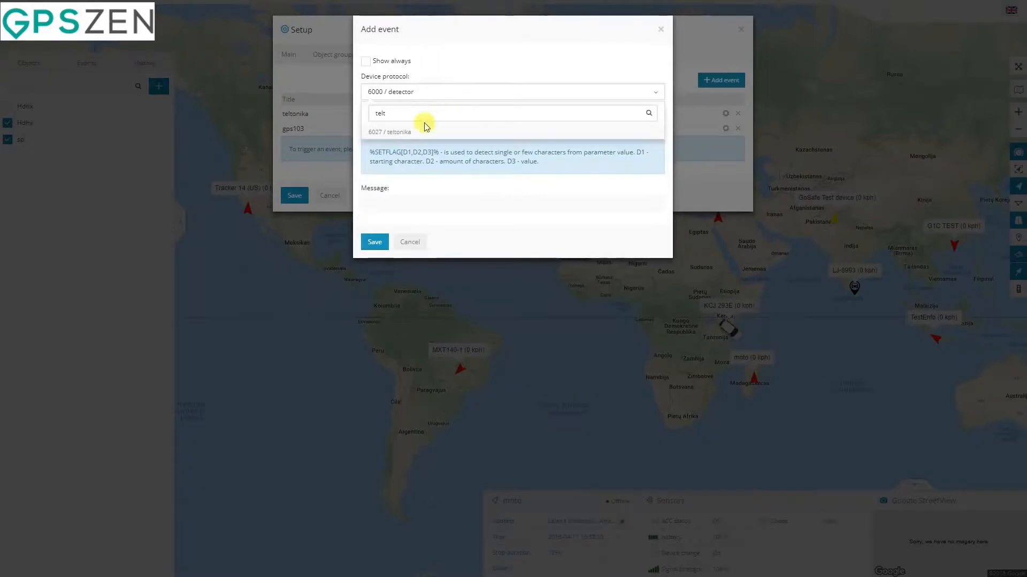
click(407, 130)
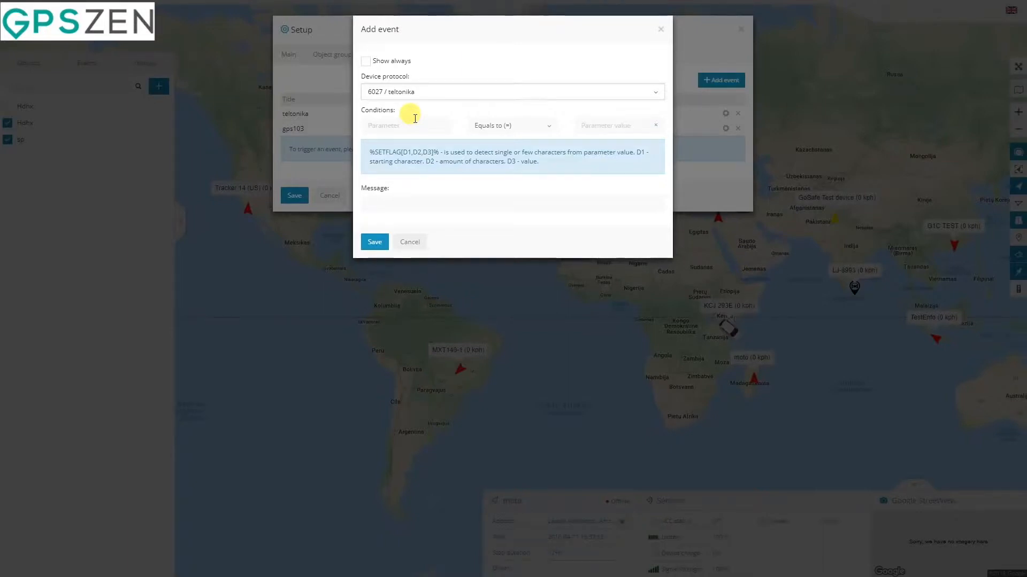
Step: Define the event's first condition as parameter di1 Equals to (=) 0
click(385, 125)
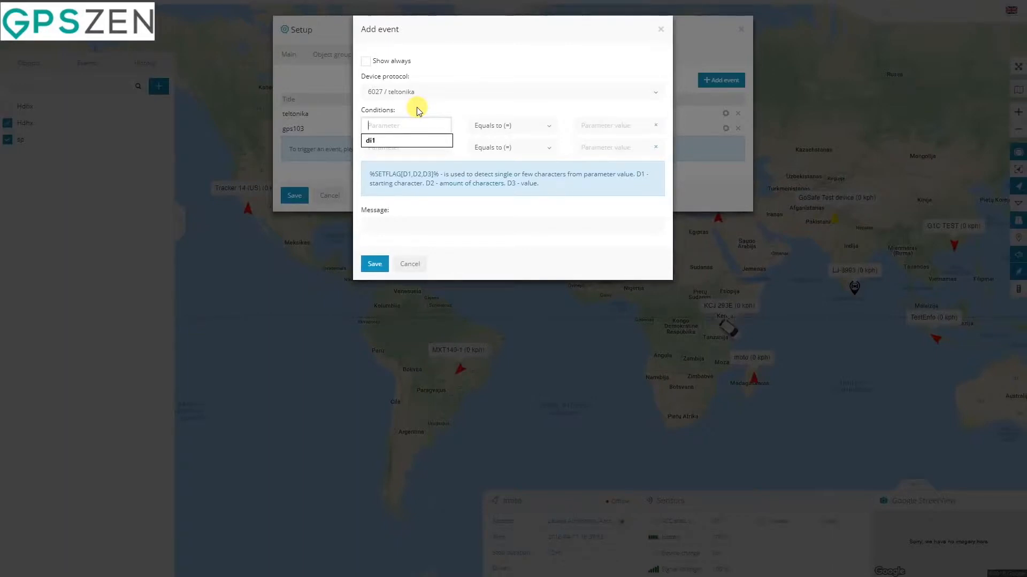
click(375, 140)
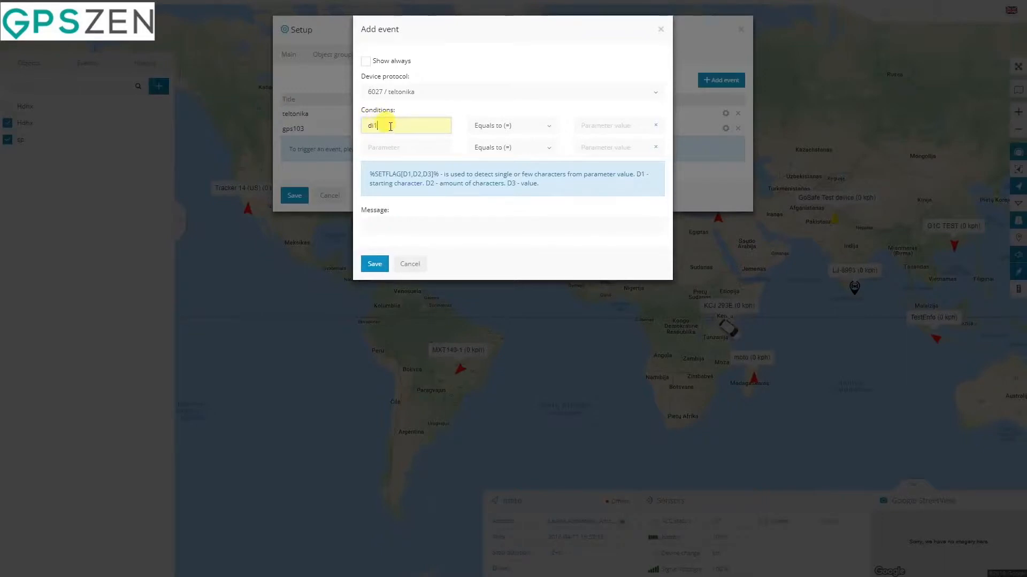
click(607, 126)
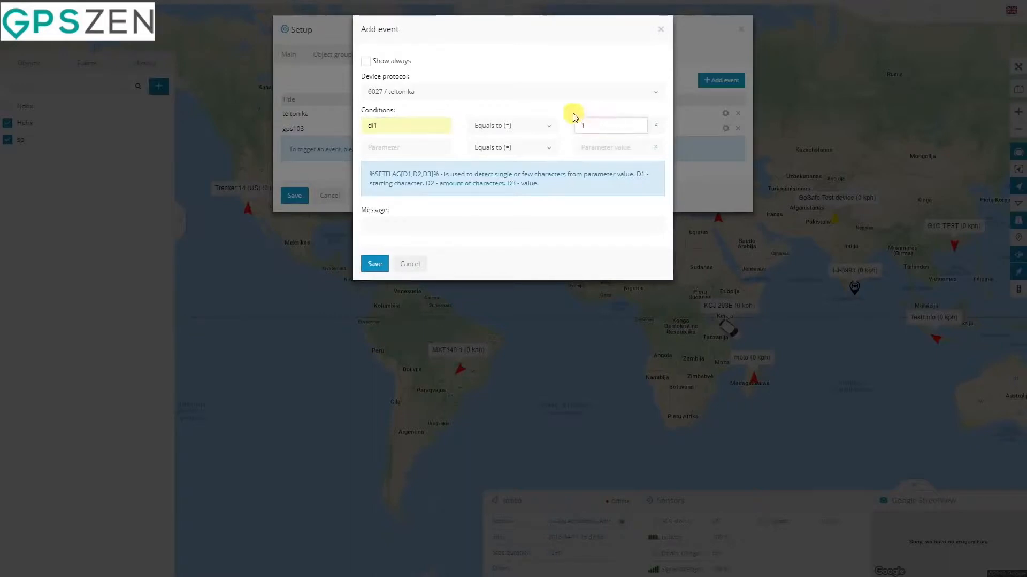
key(BackSpace)
text(0)
key(BackSpace)
text(0)
click(590, 111)
Step: Define the event's second condition as parameter motion Equals to (=) true
click(406, 149)
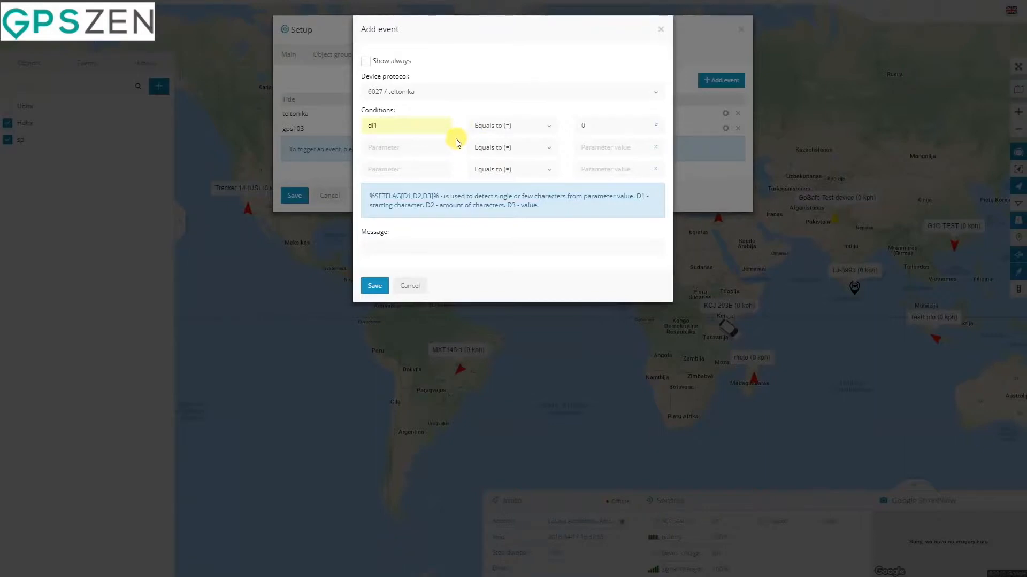
click(421, 145)
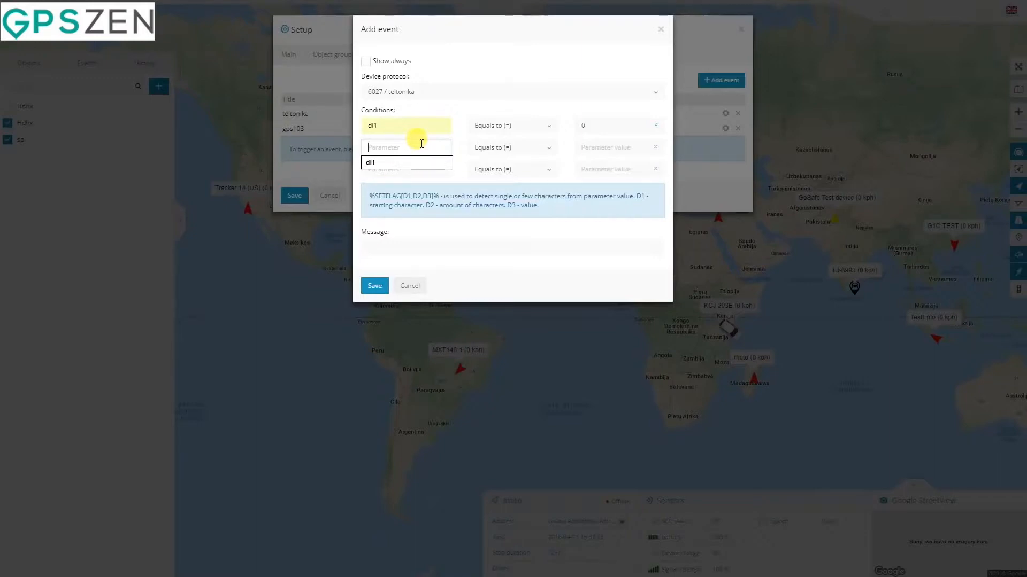
text(motion)
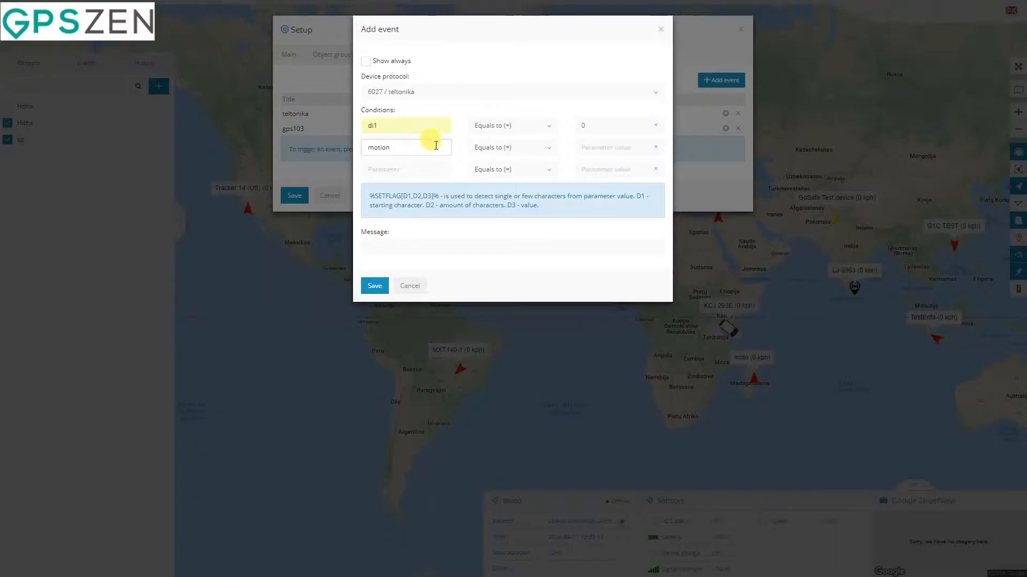
click(594, 145)
text(tru)
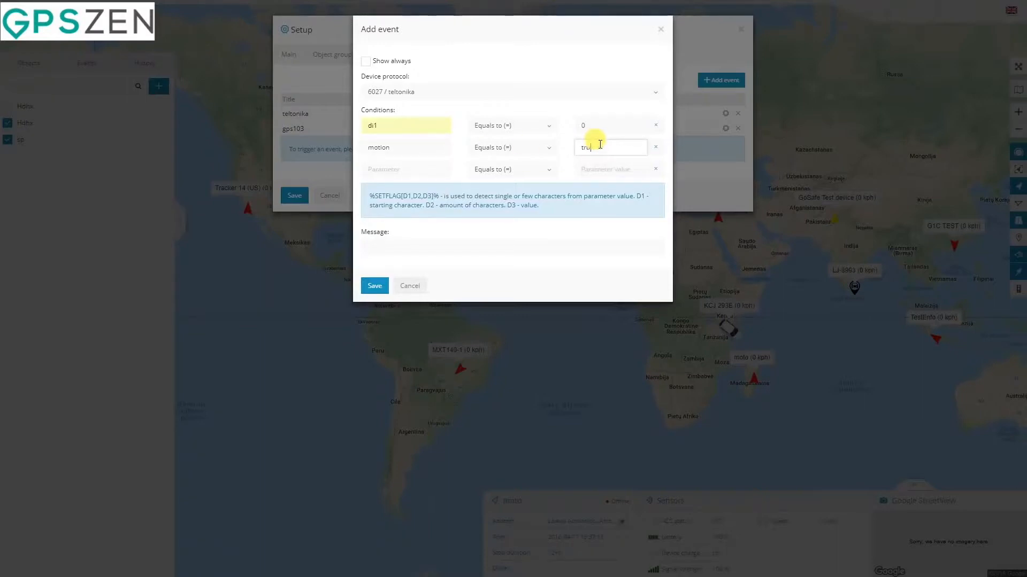
text(e)
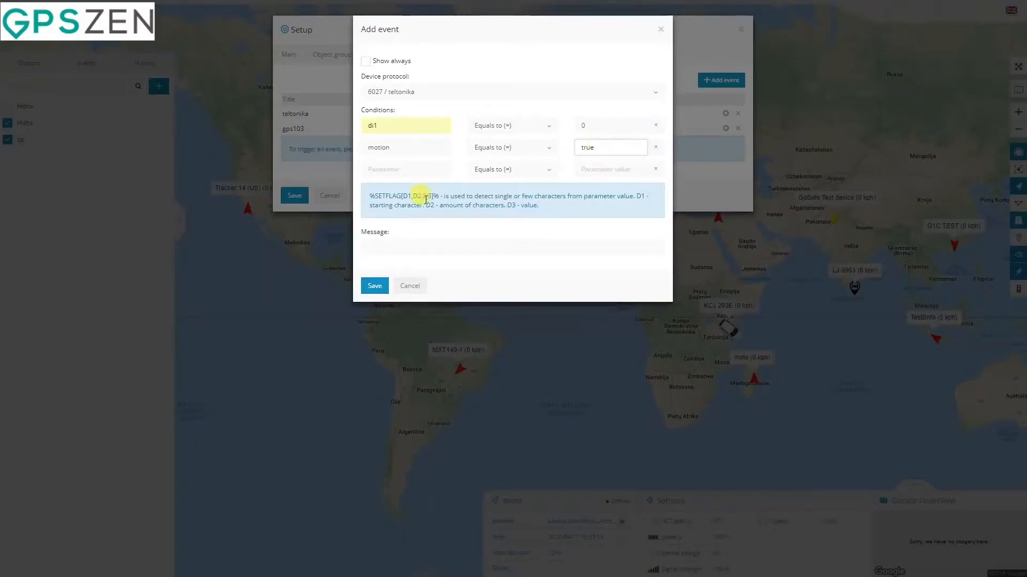
Step: Set the event's message to Tow alert!, then save the event and the setup
click(415, 245)
click(415, 263)
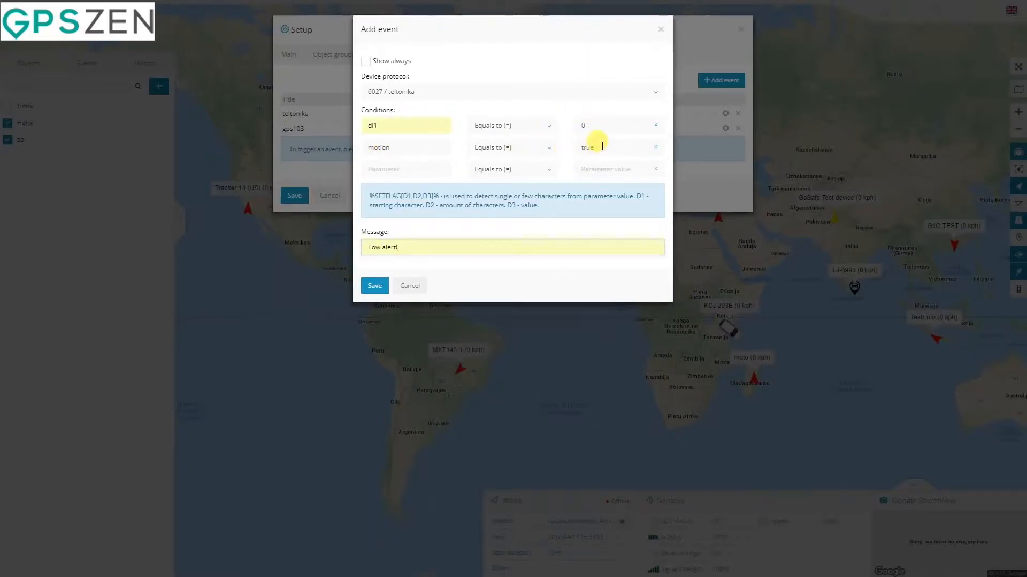
click(375, 286)
click(294, 210)
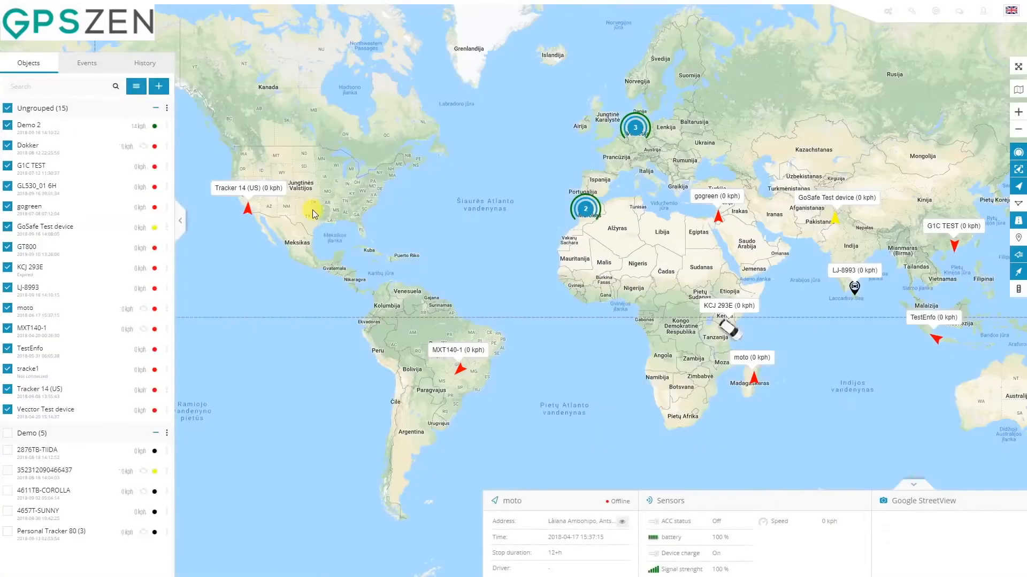
Step: Edit the second alert named Hdhx and include the device 2876TB-TIIDA in it
click(911, 11)
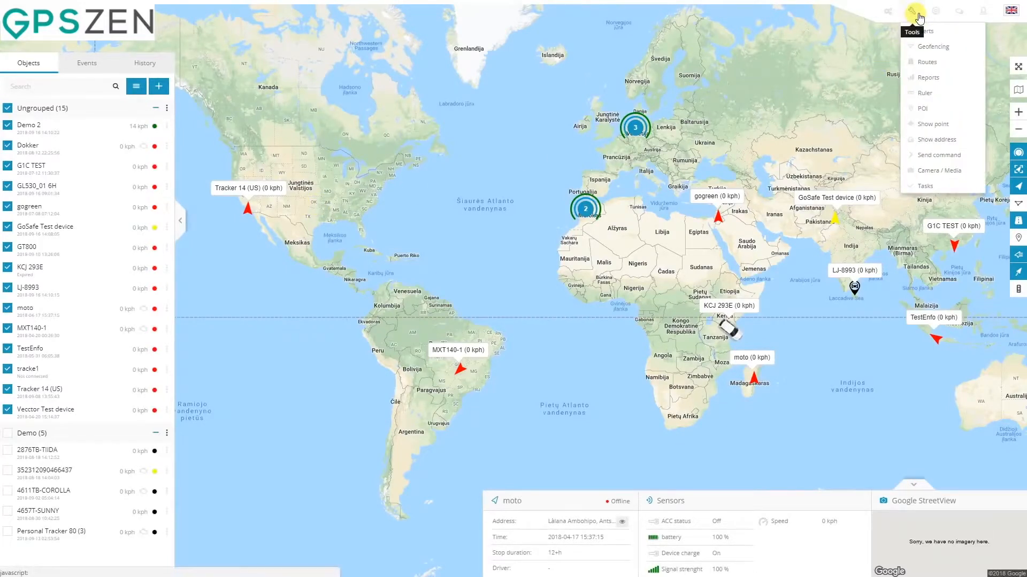
click(944, 36)
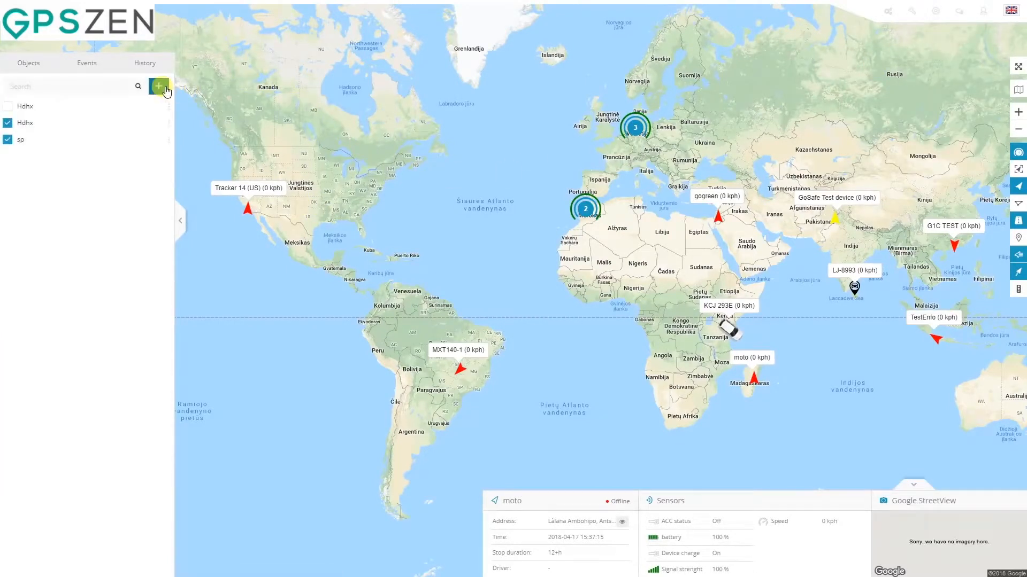
click(170, 124)
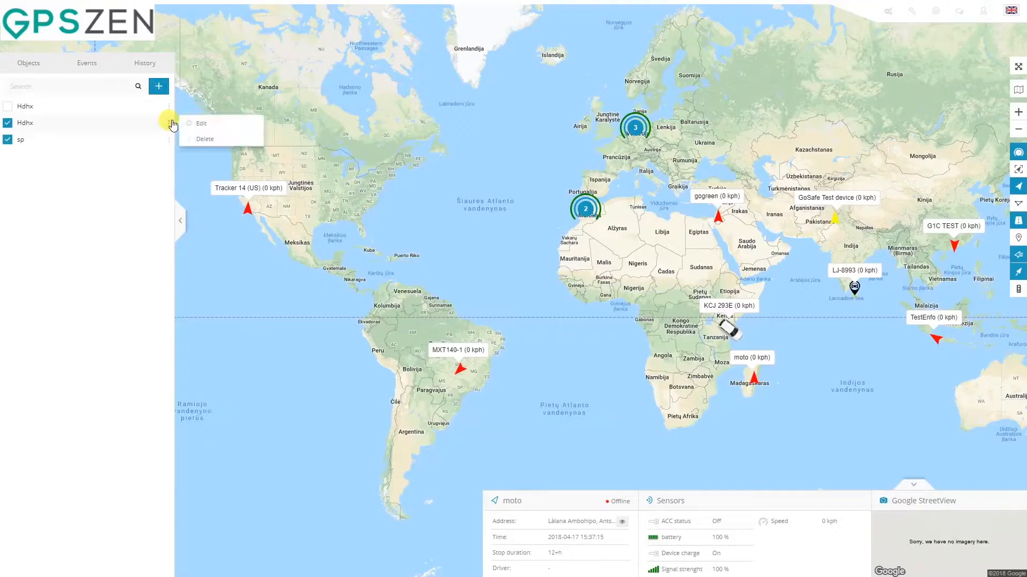
click(209, 123)
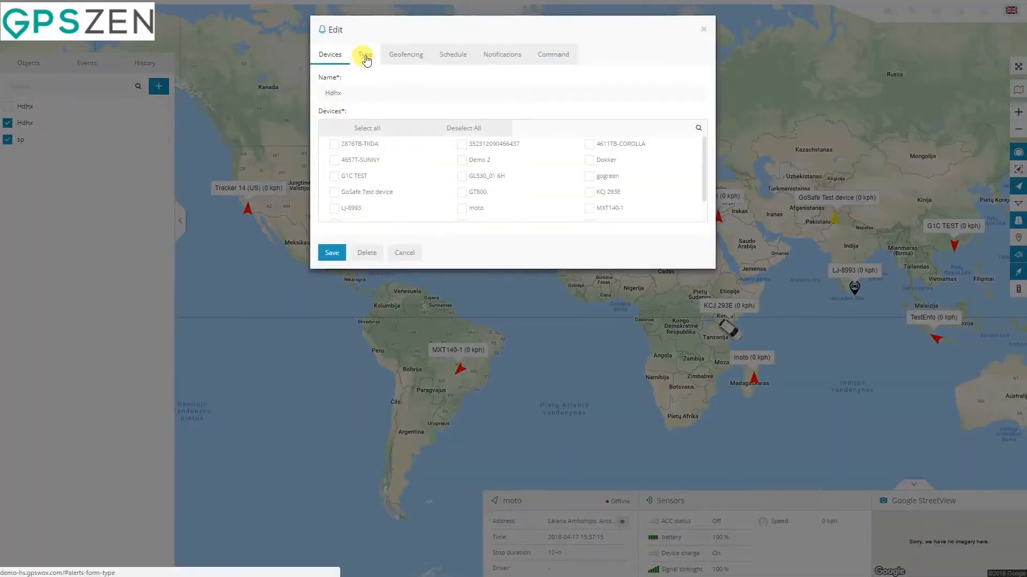
click(366, 57)
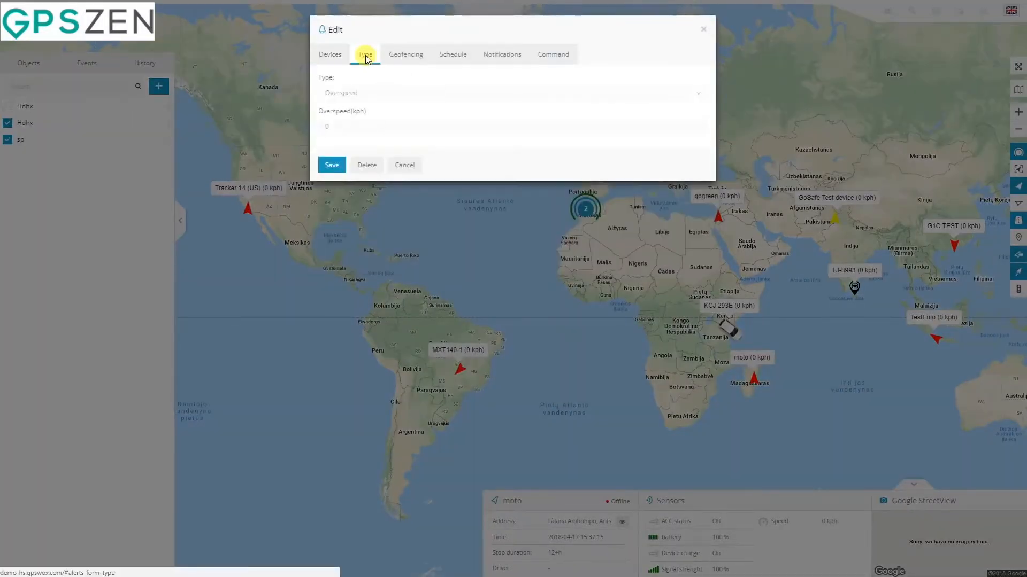
click(335, 57)
click(333, 144)
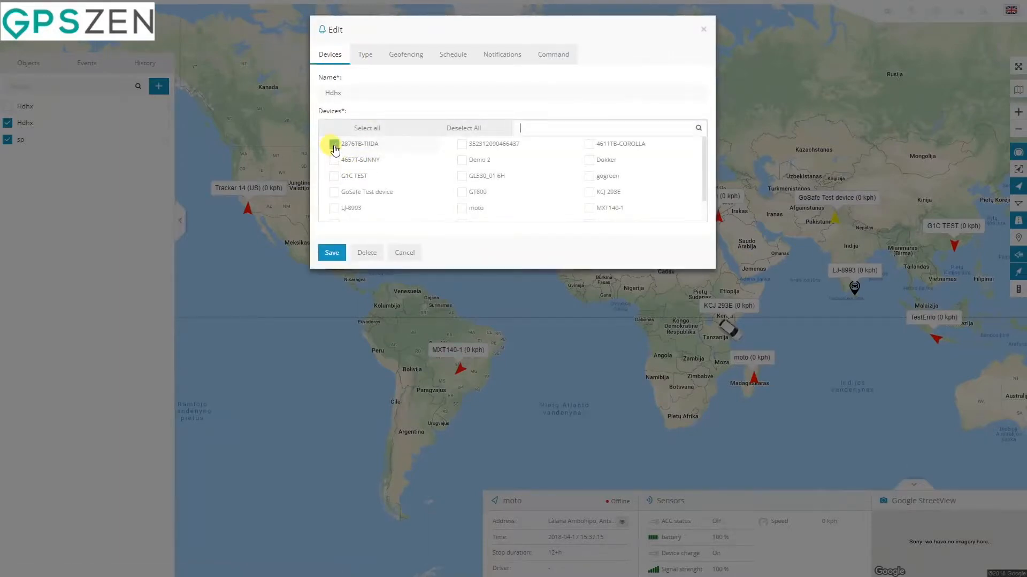
Step: Set the alert's type to Custom events and select the Tow alert! (teltonika) event
click(364, 58)
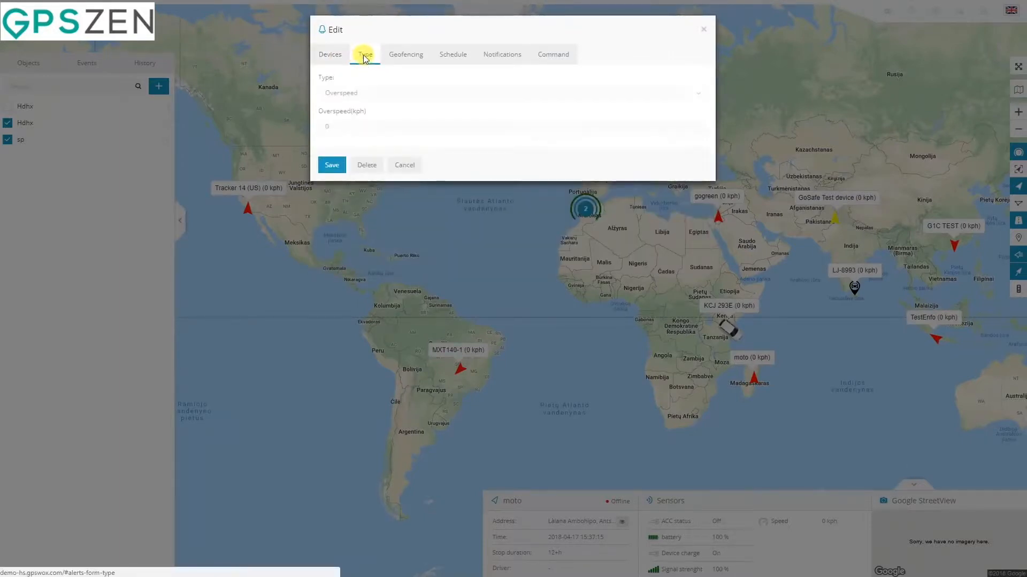
click(375, 101)
click(360, 197)
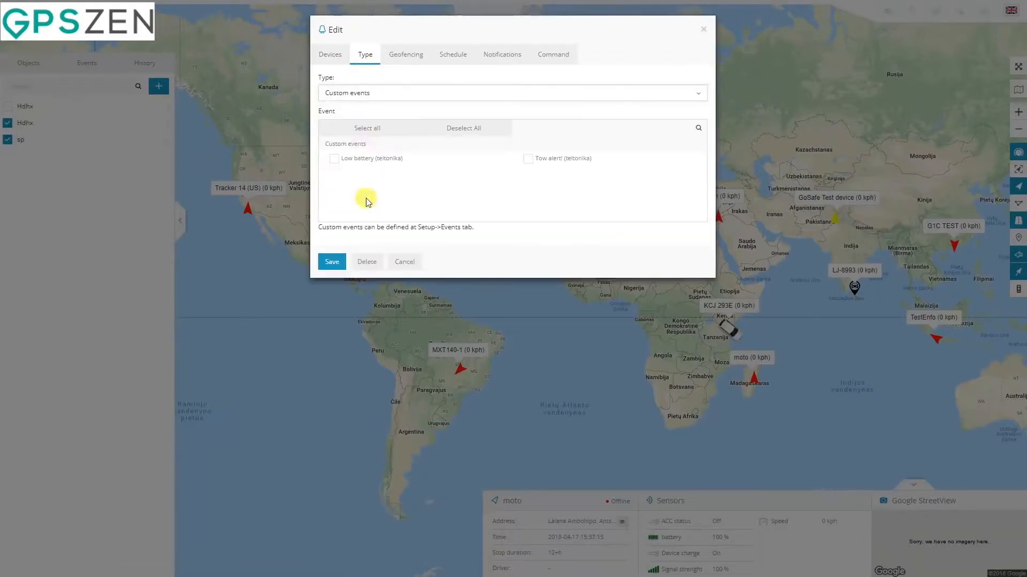
click(529, 168)
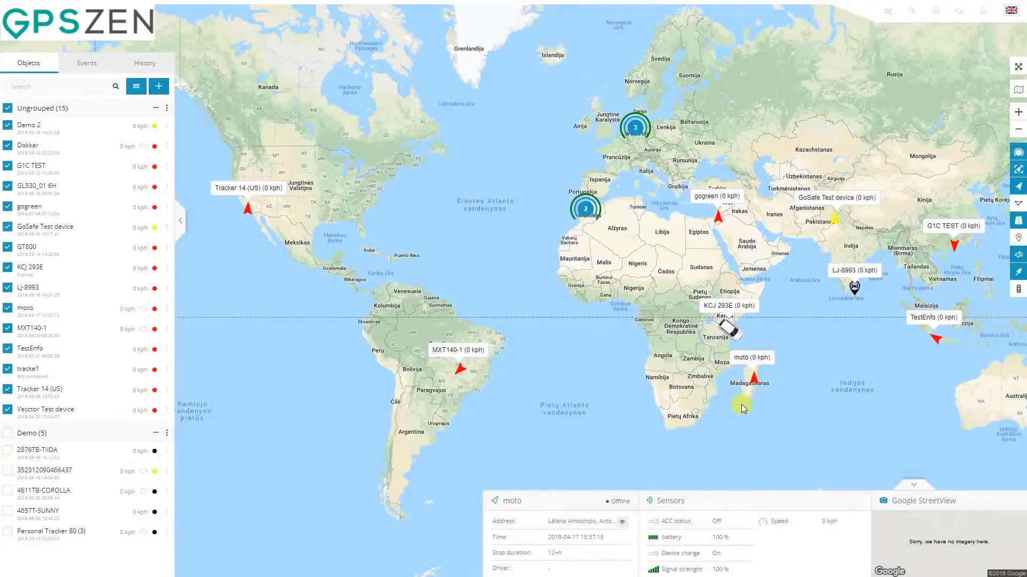
Step: Start a new alert, name it Alert name and include all devices
click(912, 16)
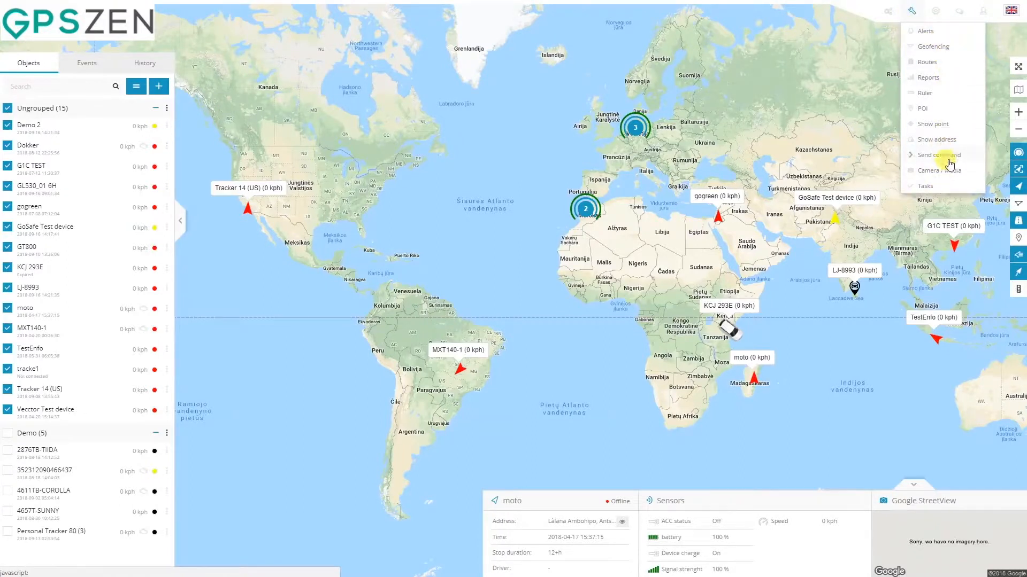
click(946, 34)
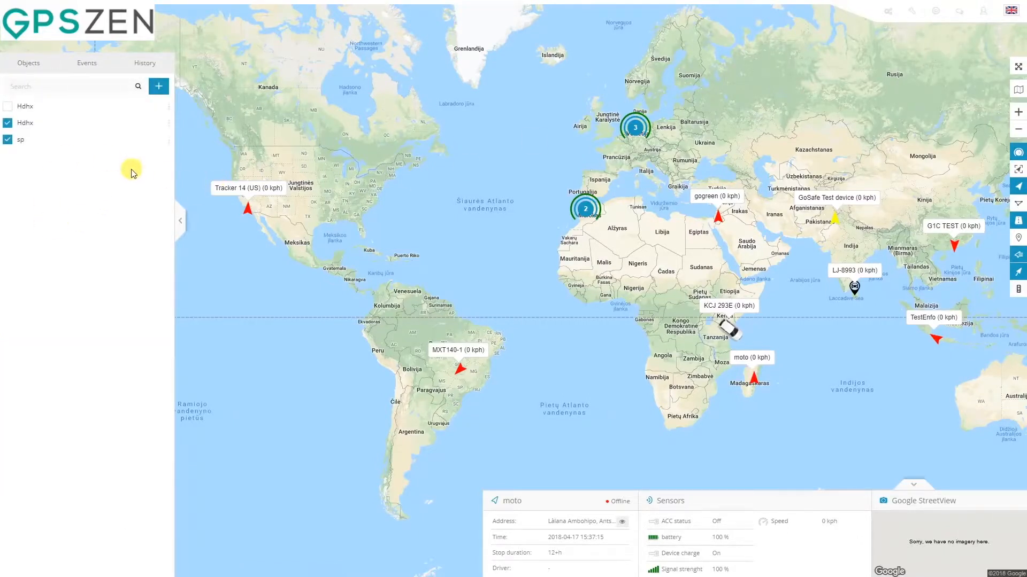
click(170, 107)
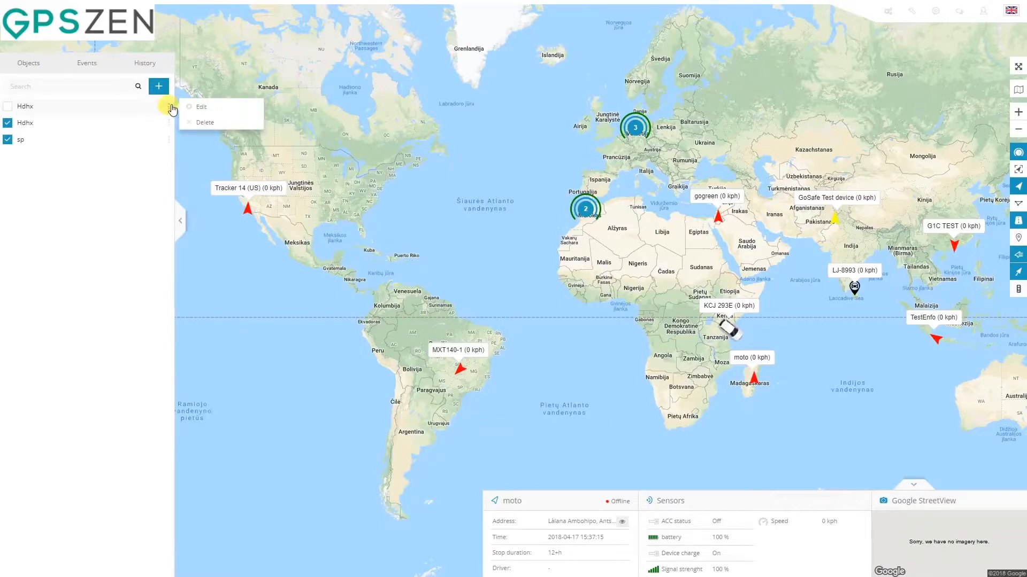
click(170, 108)
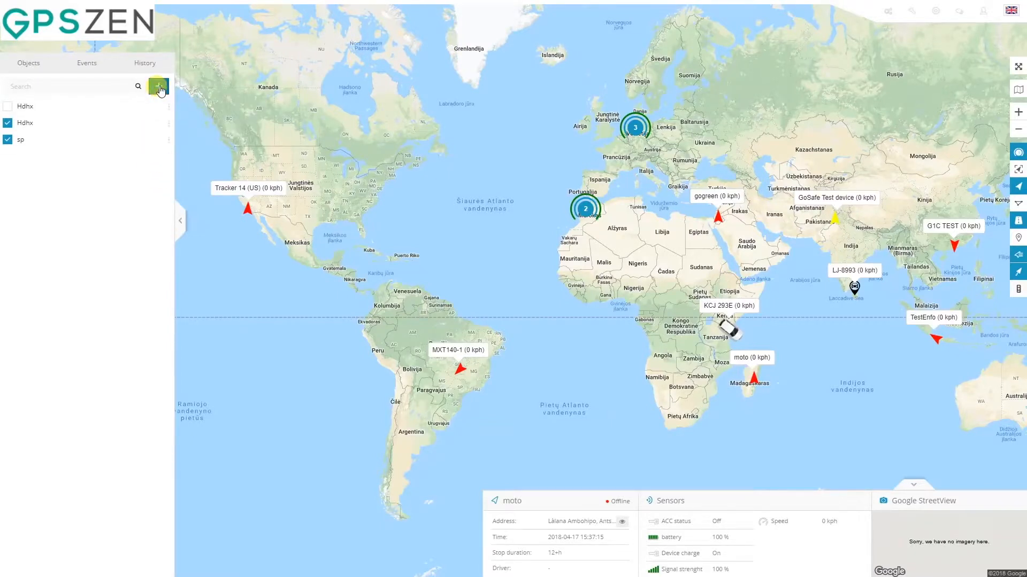
click(159, 88)
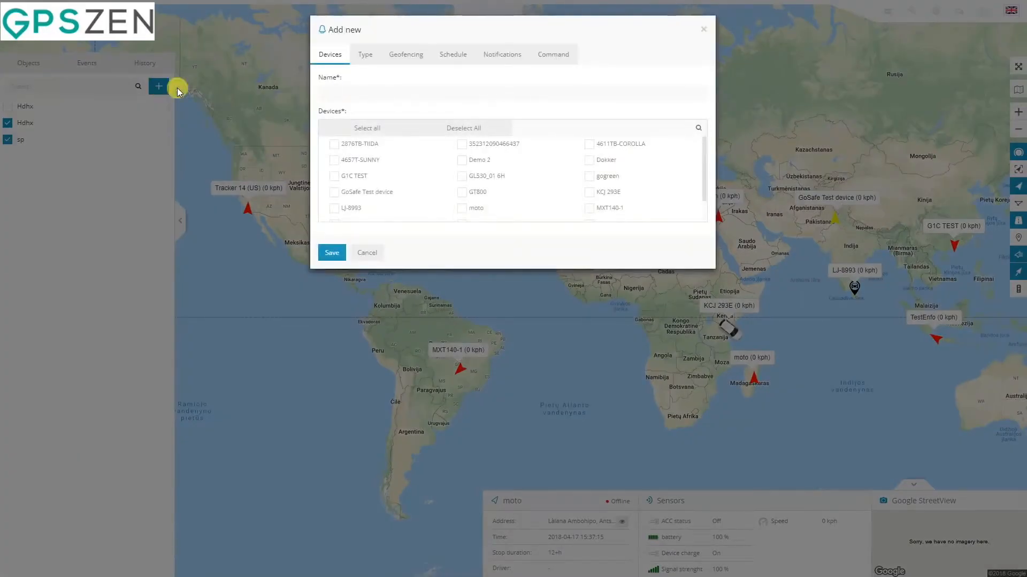
click(351, 88)
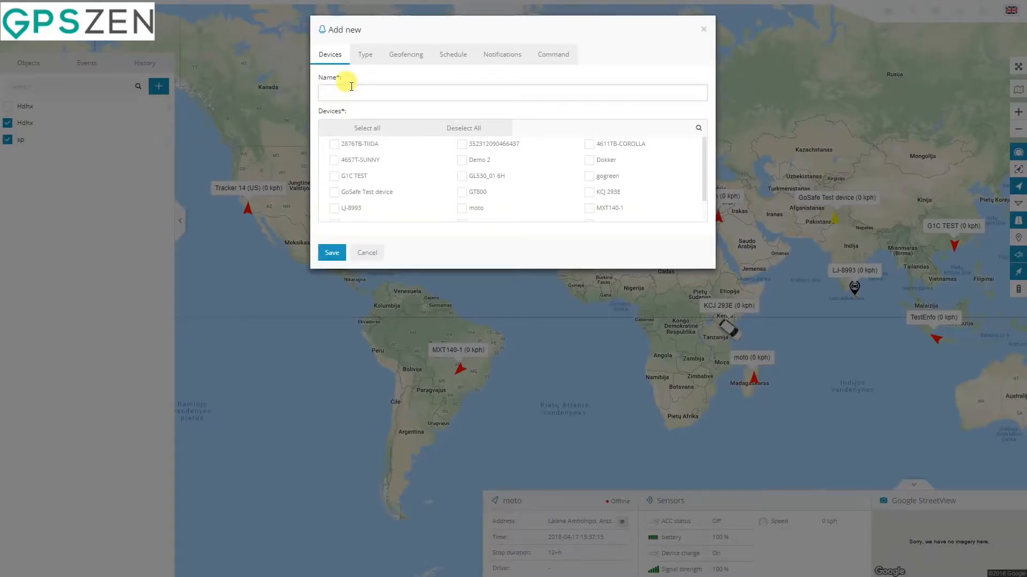
text(Alert name)
click(369, 130)
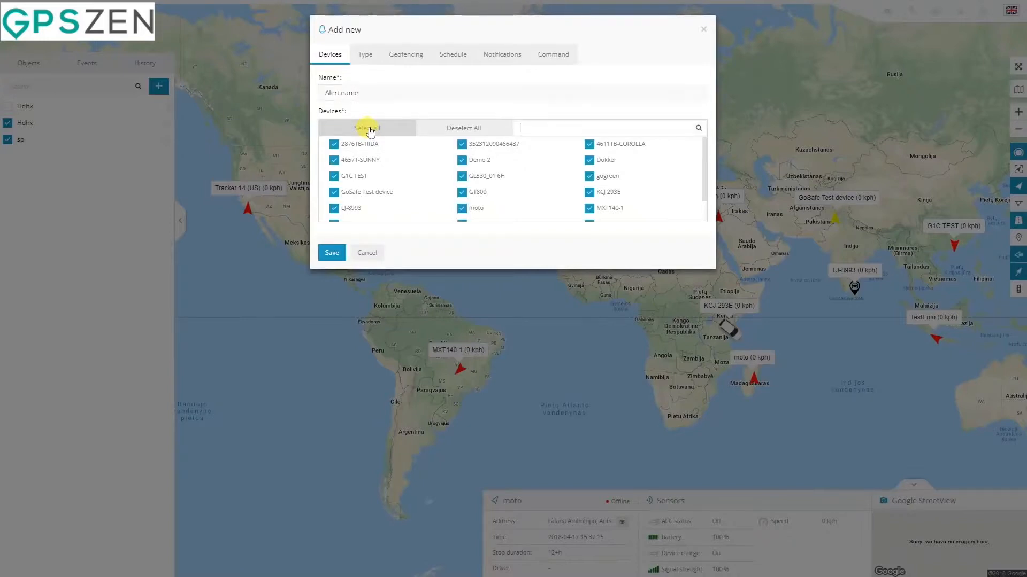
Step: Set the new alert's type to Overspeed with a limit of 25 kph
click(368, 56)
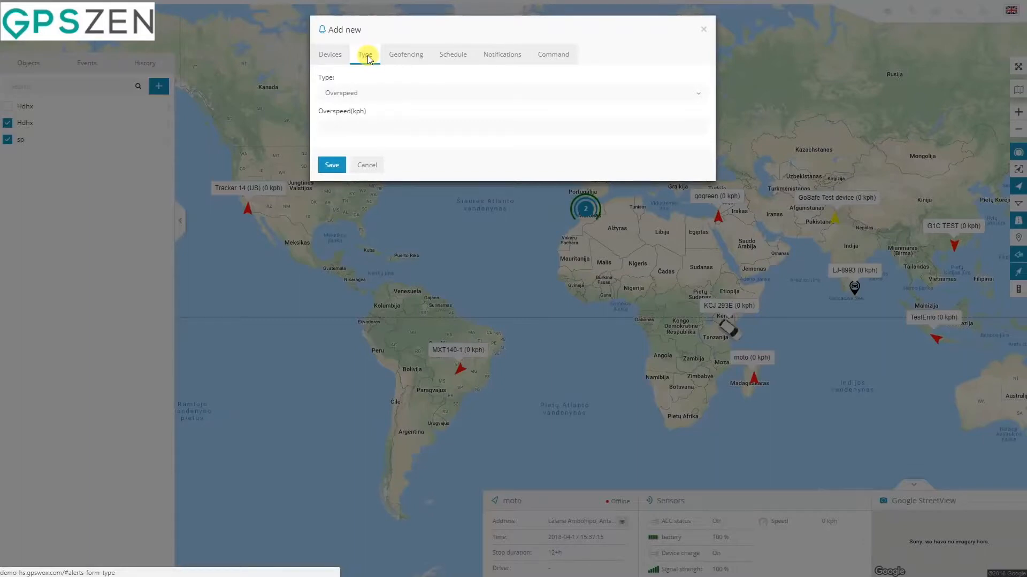
click(385, 95)
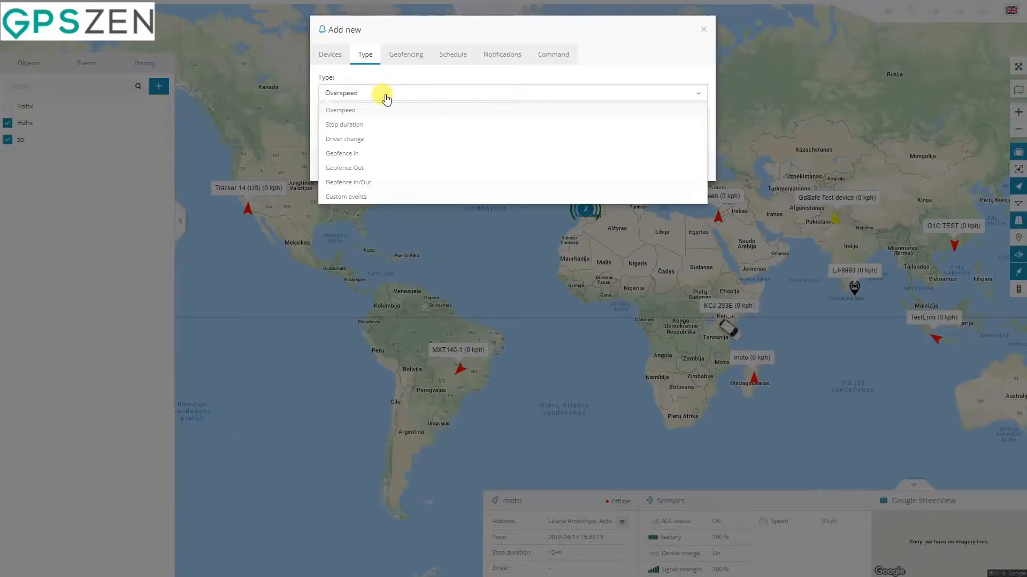
click(348, 113)
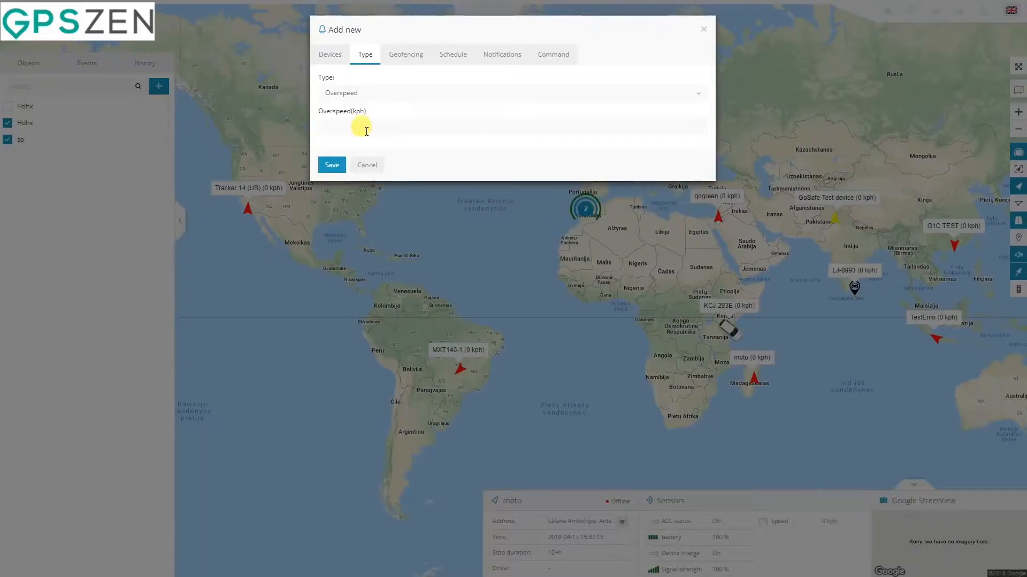
click(365, 127)
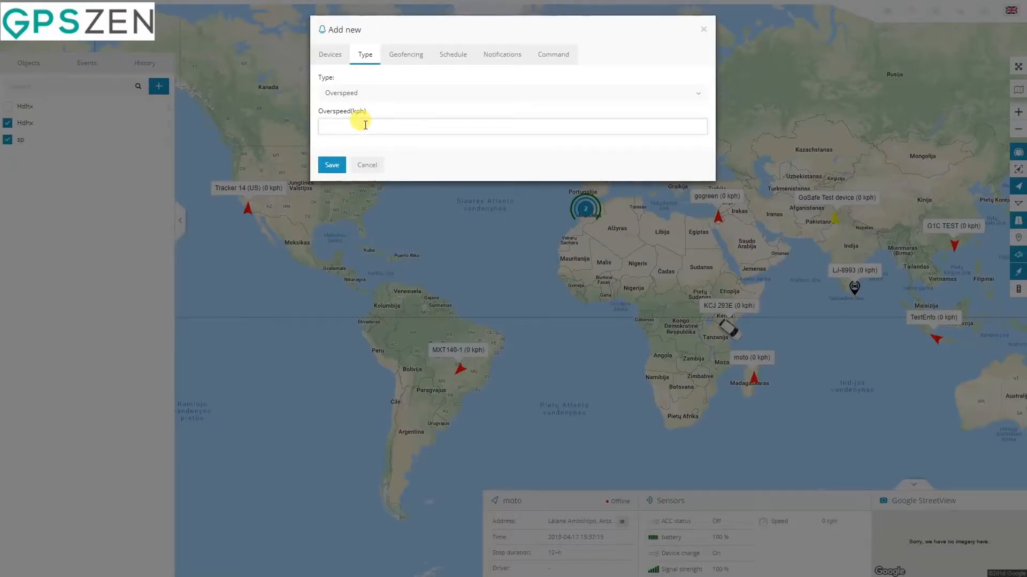
text(25)
click(376, 115)
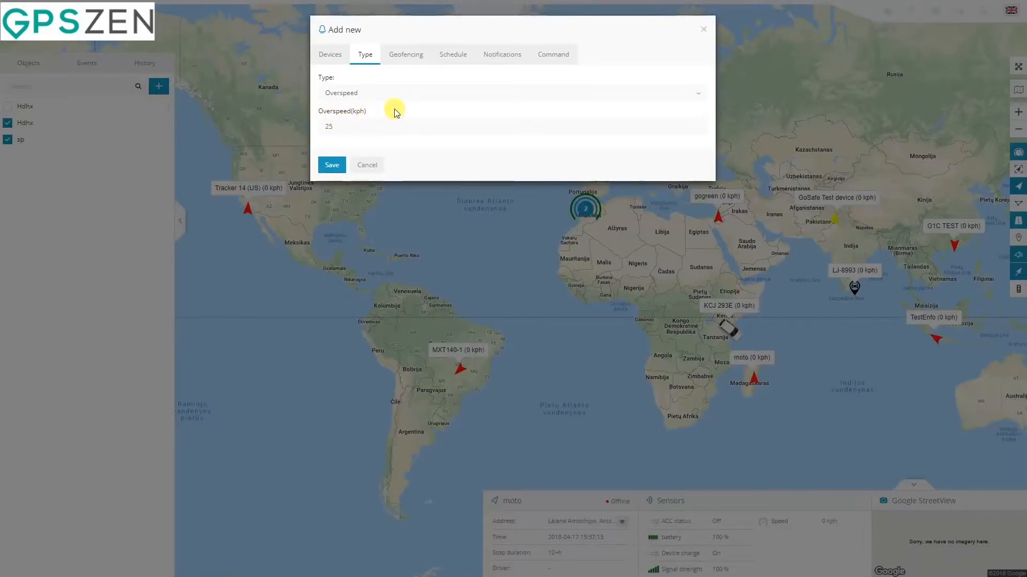
Step: Change the alert's type to Stop duration longer than 15 minutes, and switch it to Driver change
click(361, 93)
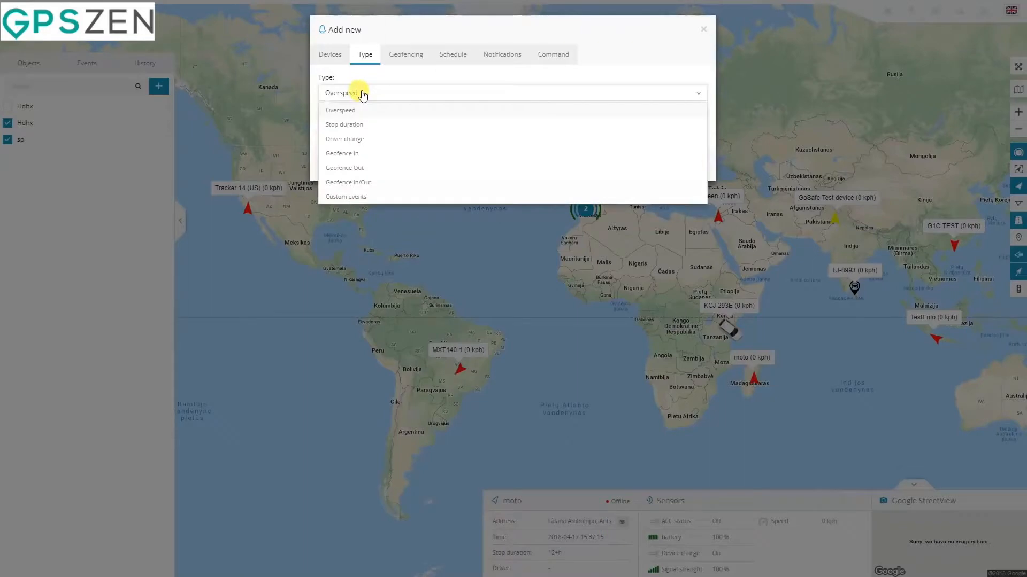
click(359, 126)
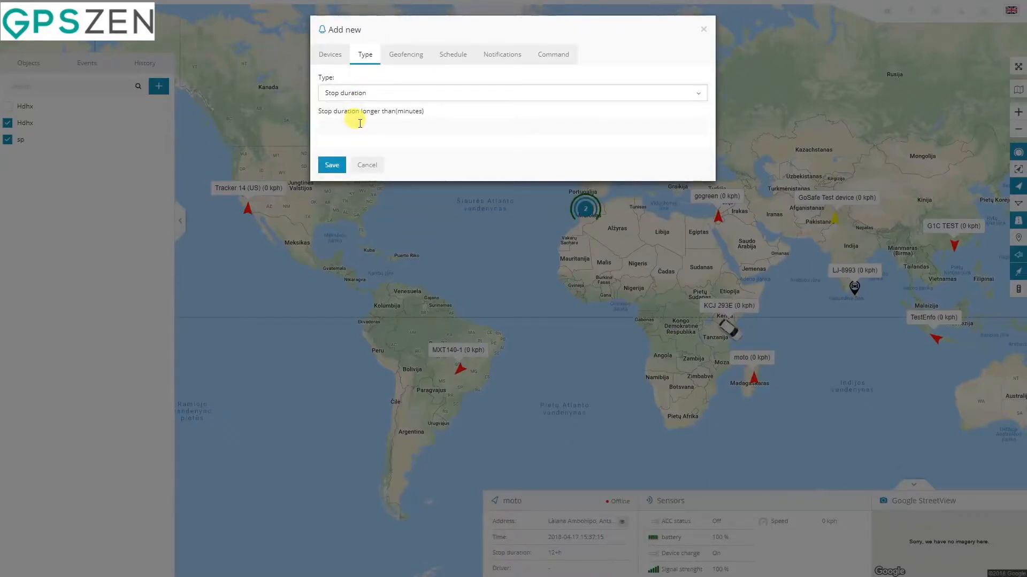
click(359, 125)
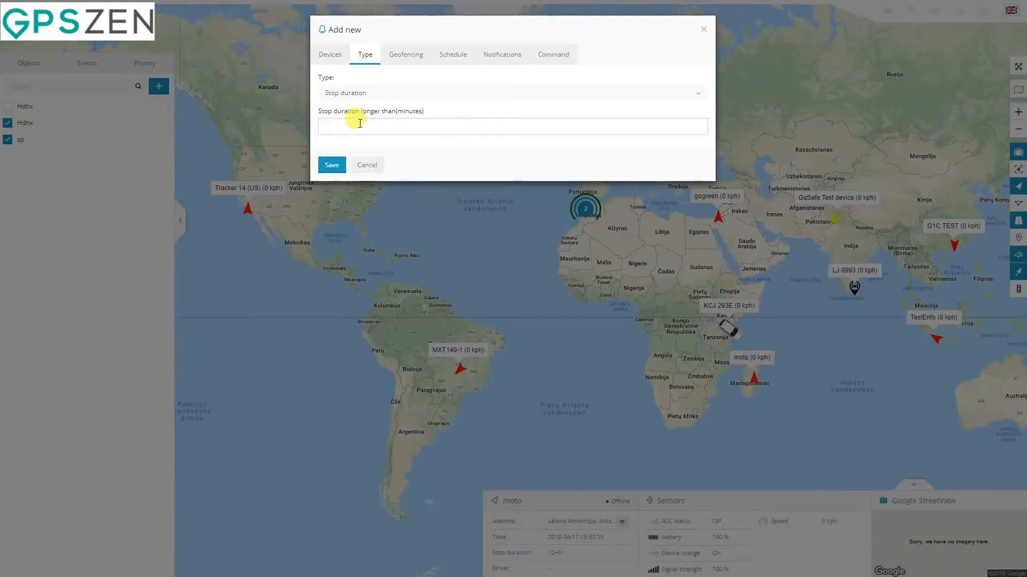
text(15)
click(367, 94)
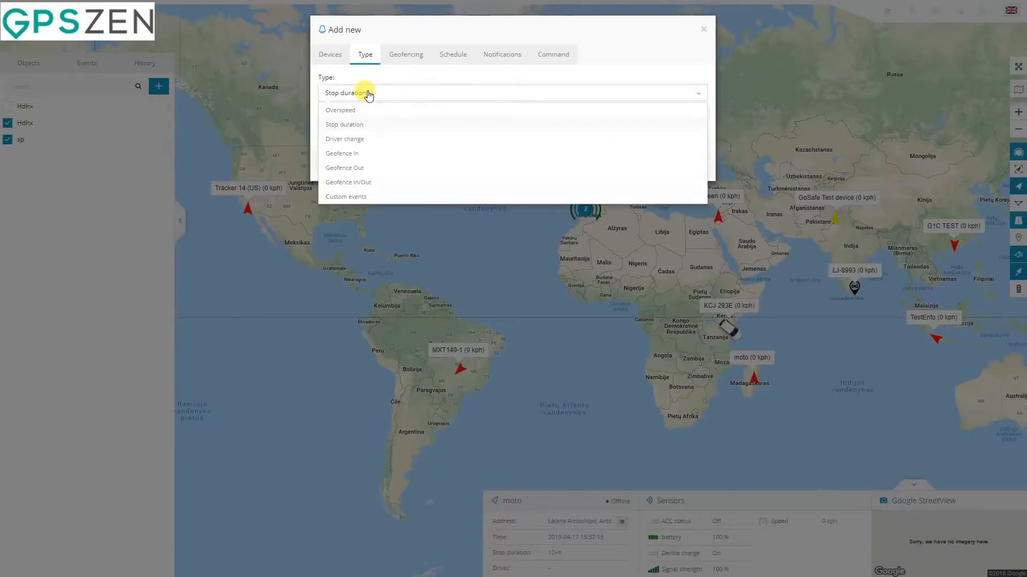
click(367, 140)
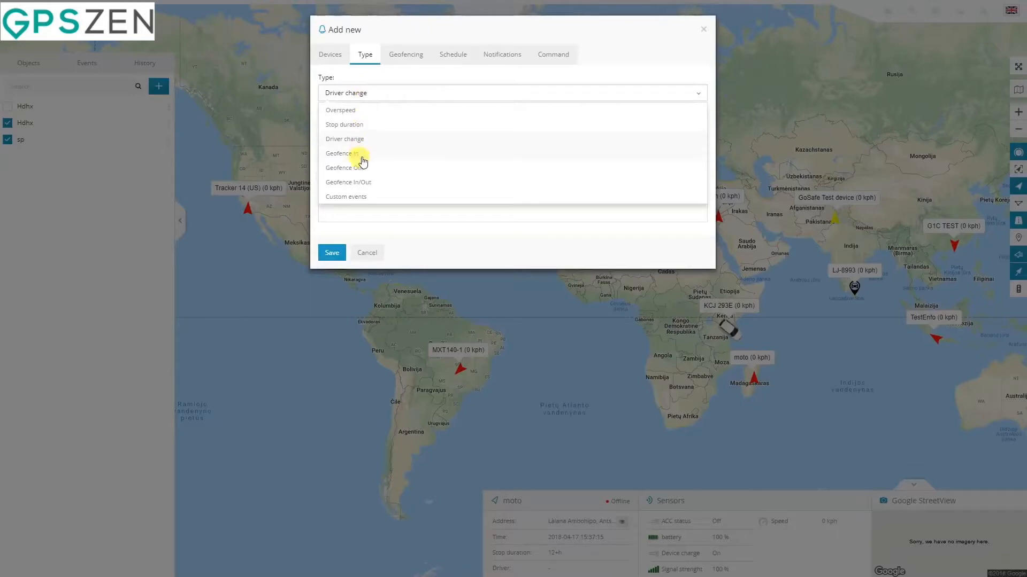
Step: Set the alert's type to Geofence In and select all geofences
click(364, 157)
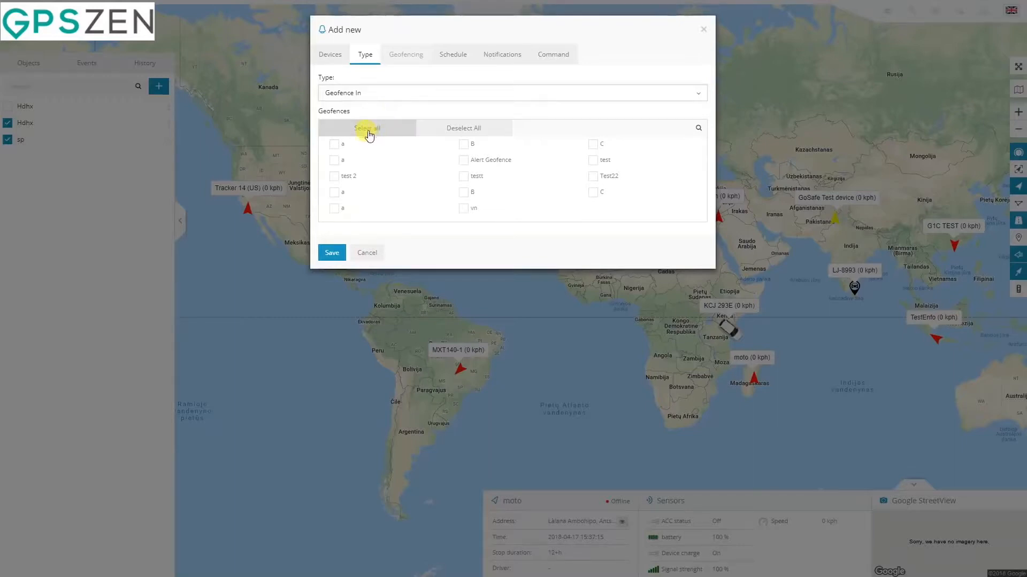
click(334, 143)
click(464, 160)
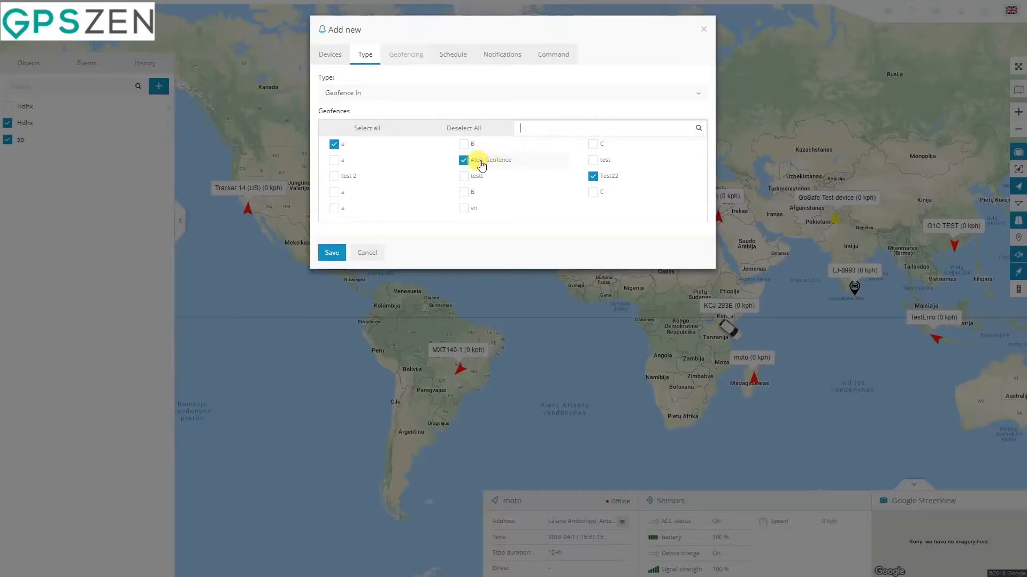
click(385, 133)
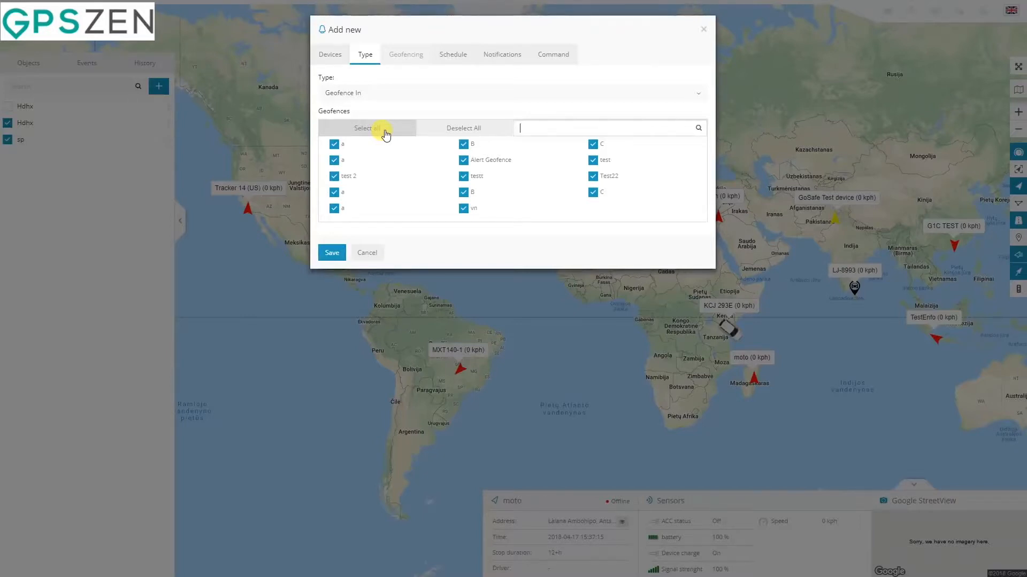
Step: Set the alert's type to Geofence Out and select all geofences
click(398, 94)
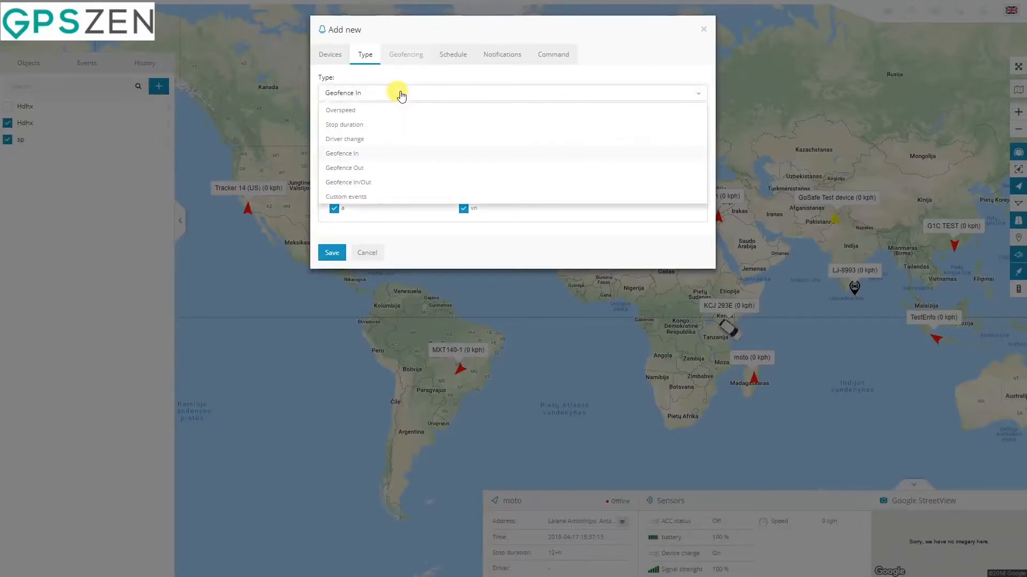
click(383, 168)
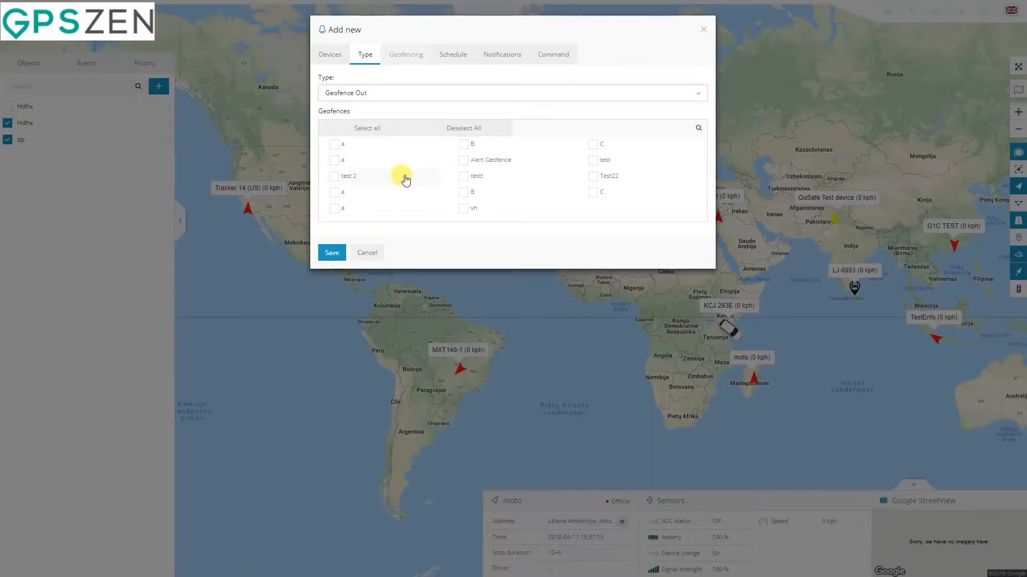
click(377, 129)
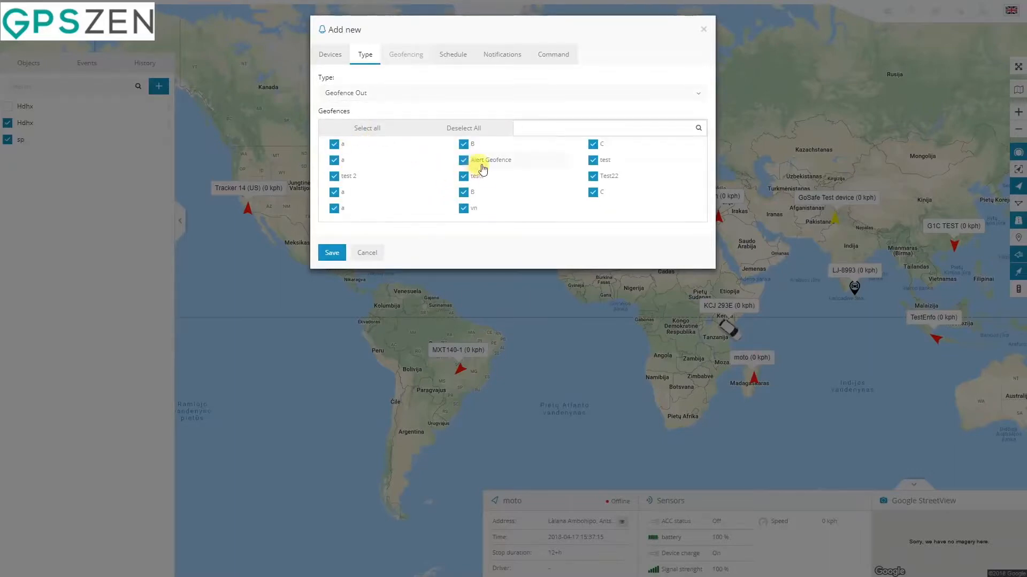
Step: Set the alert's type to Geofence In/Out and select the first geofence, a
click(405, 94)
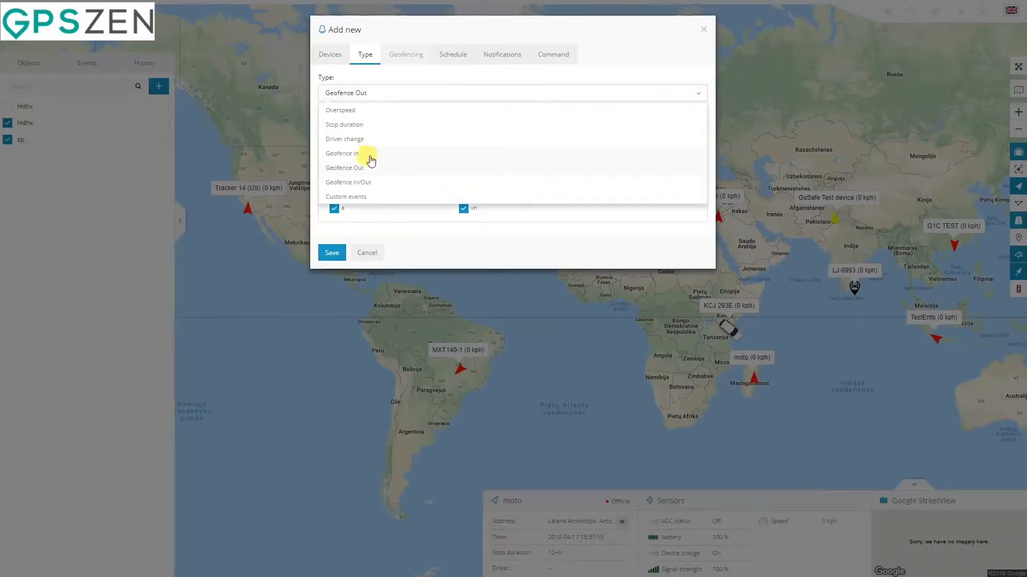
click(371, 184)
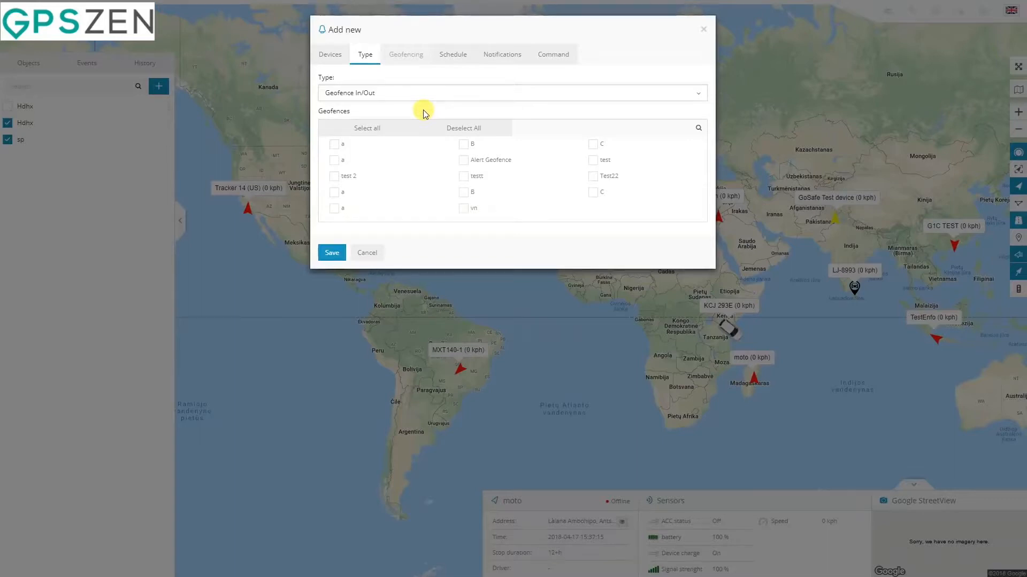
click(334, 143)
Step: Set the alert's type to Custom events and open its geofencing options
click(378, 94)
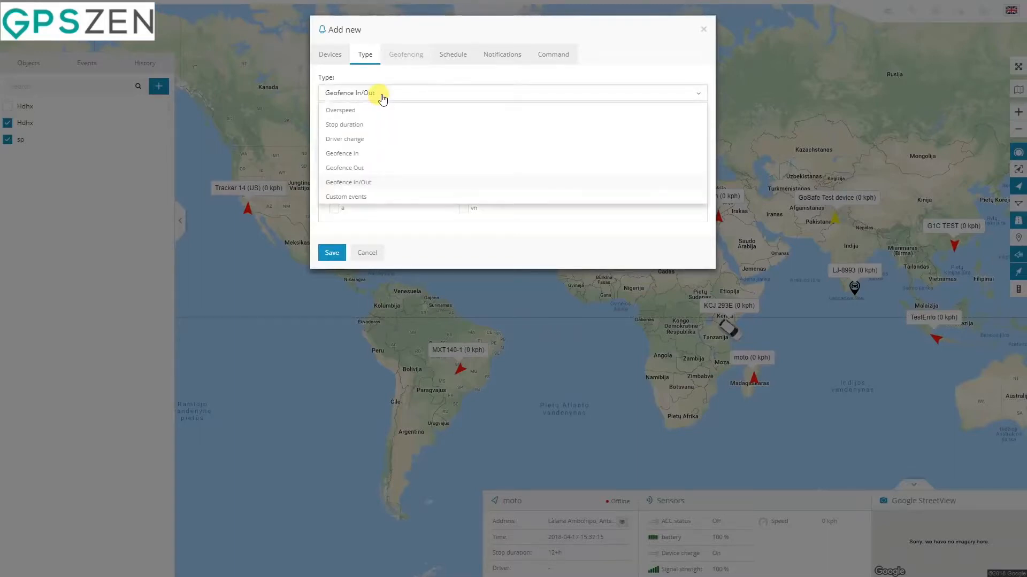
click(379, 197)
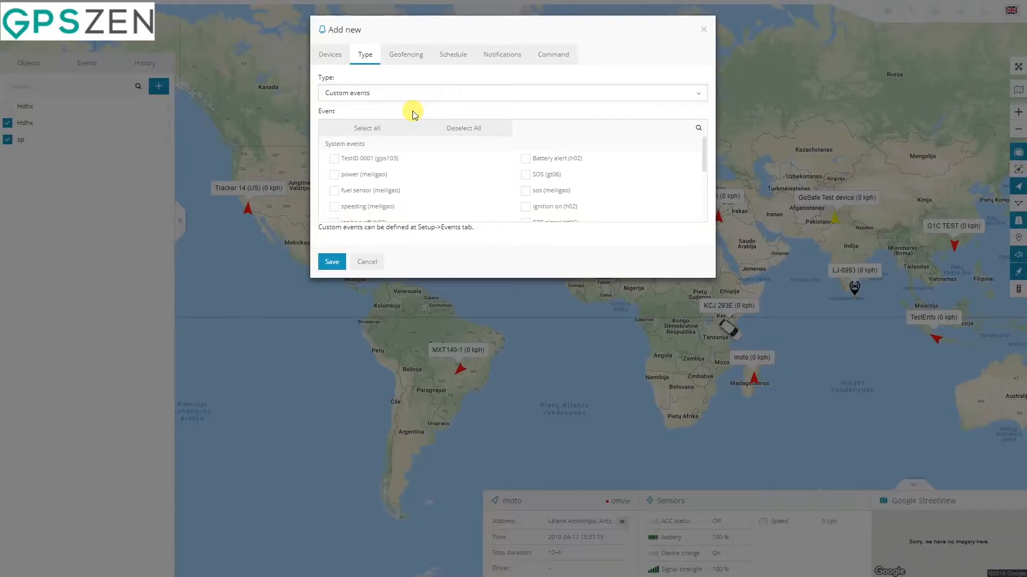
click(406, 59)
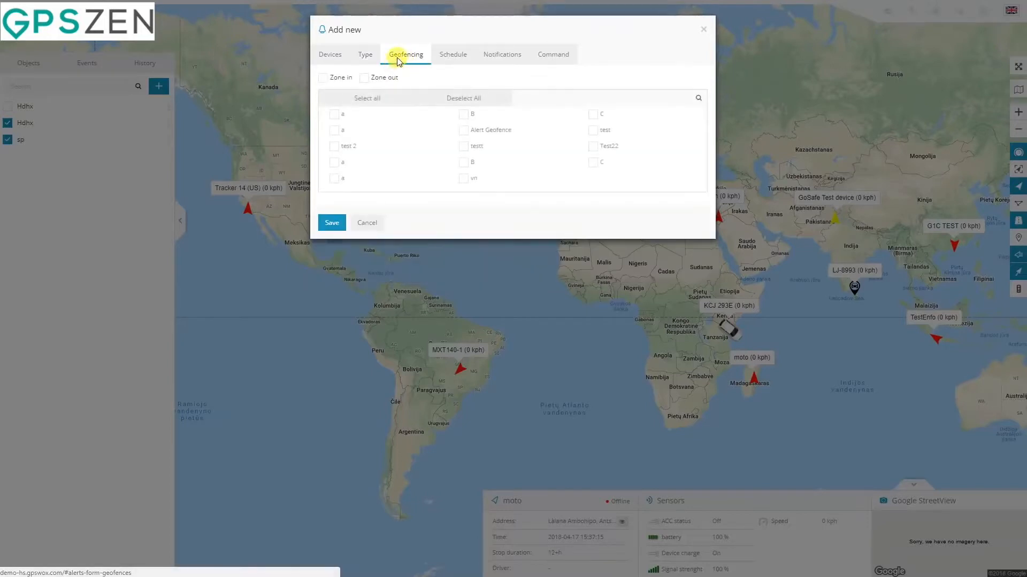
Step: Return to the alert's type settings and switch the type to Geofence In, followed by Geofence Out
click(365, 55)
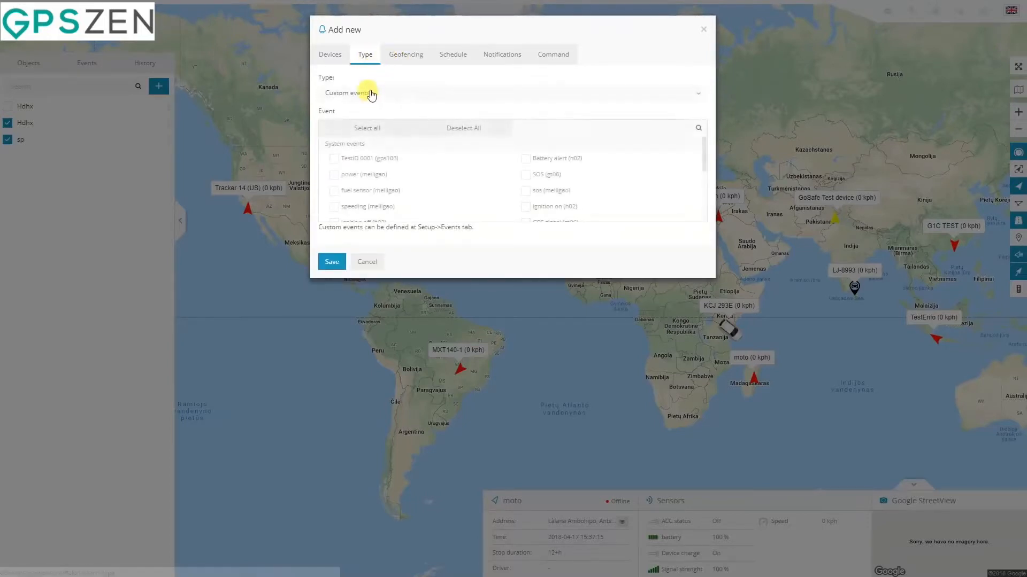
click(371, 93)
click(368, 154)
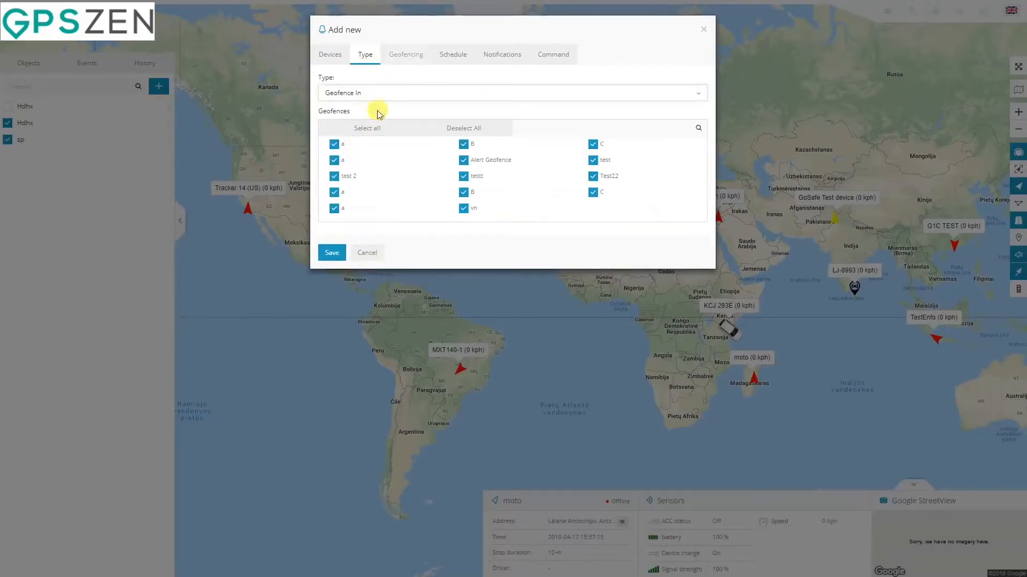
click(380, 94)
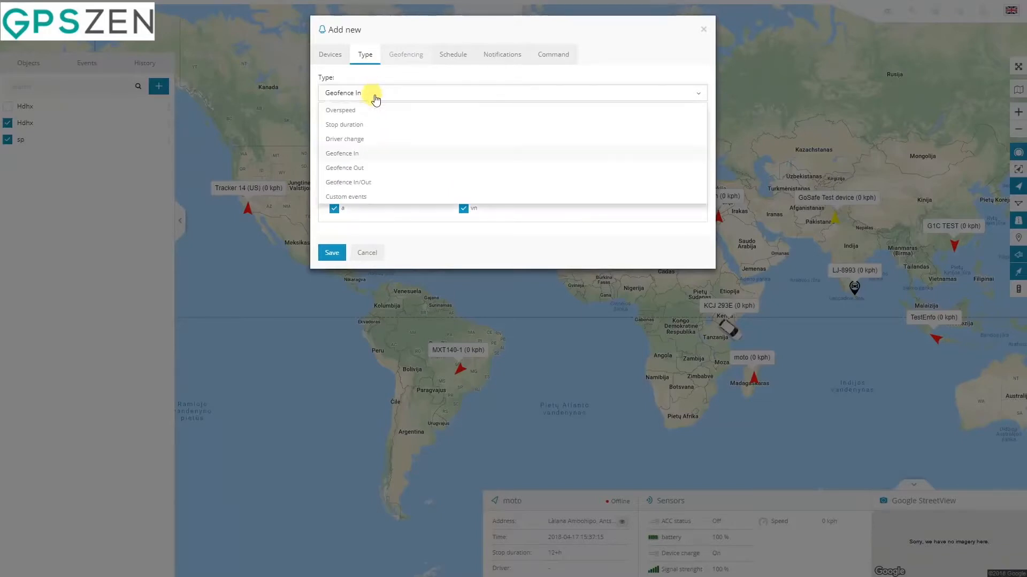
click(369, 168)
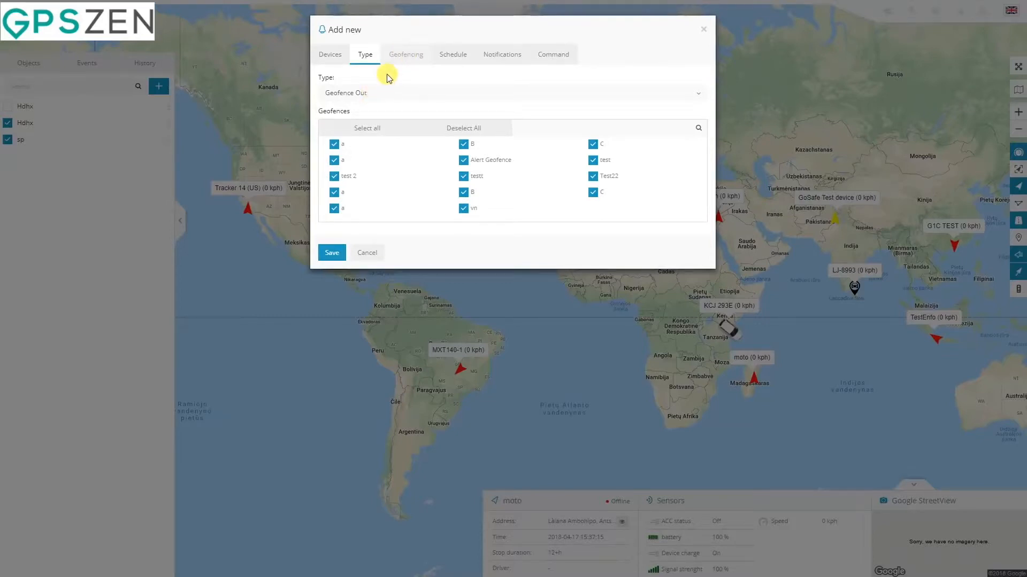
Step: Set the alert's type back to Custom events and enable Zone out in its geofencing options
click(412, 94)
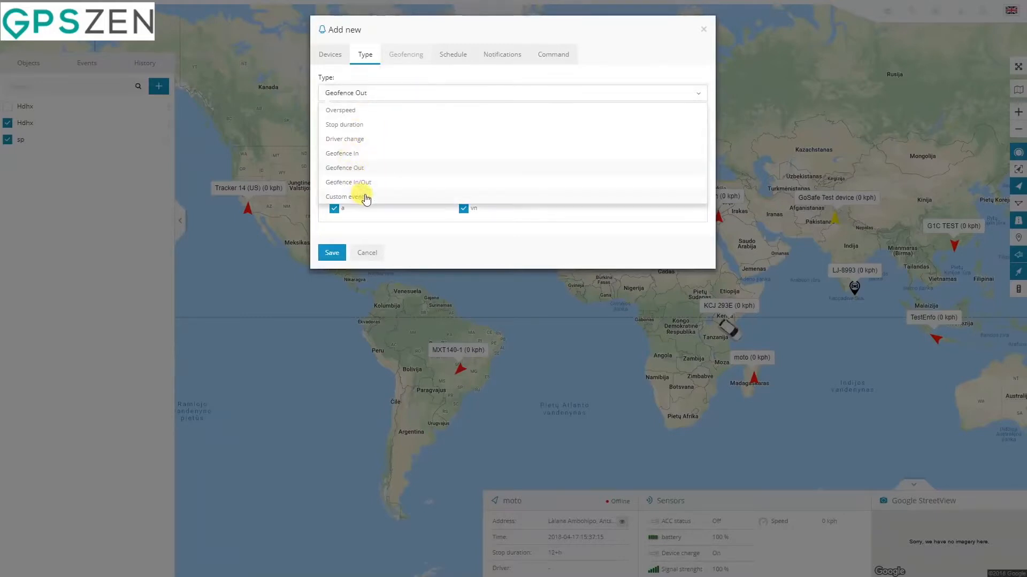
click(366, 198)
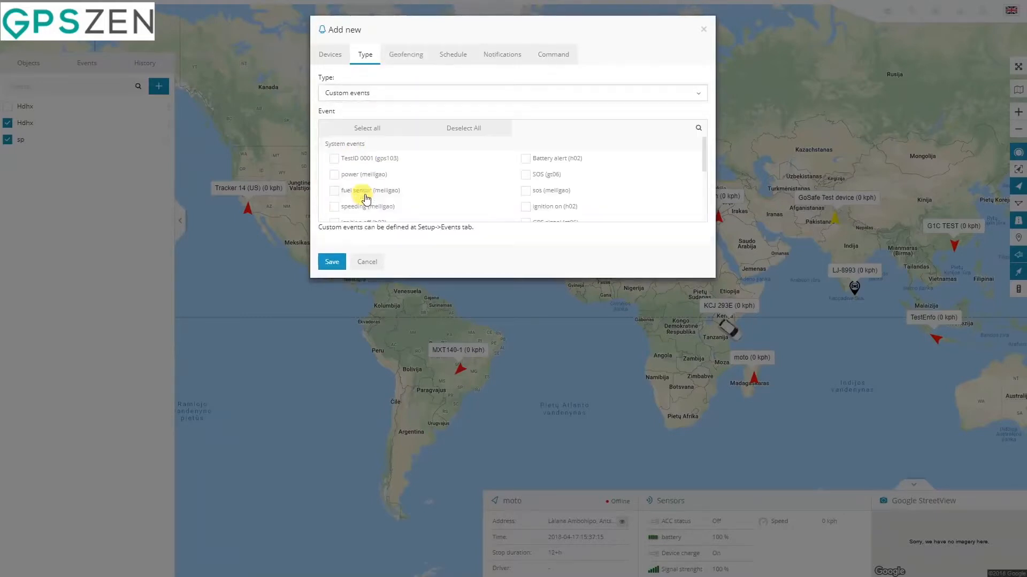
click(407, 58)
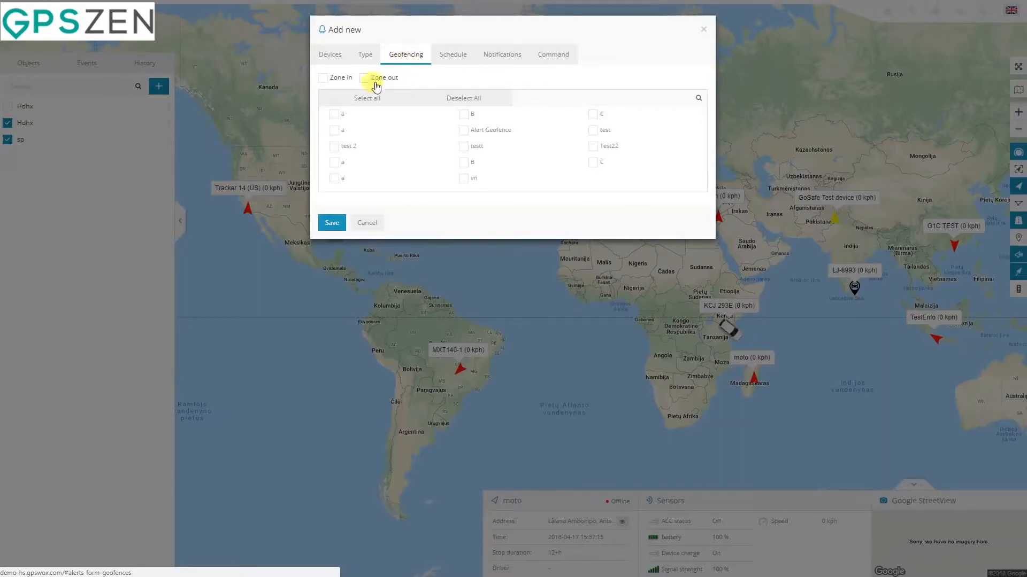
click(326, 81)
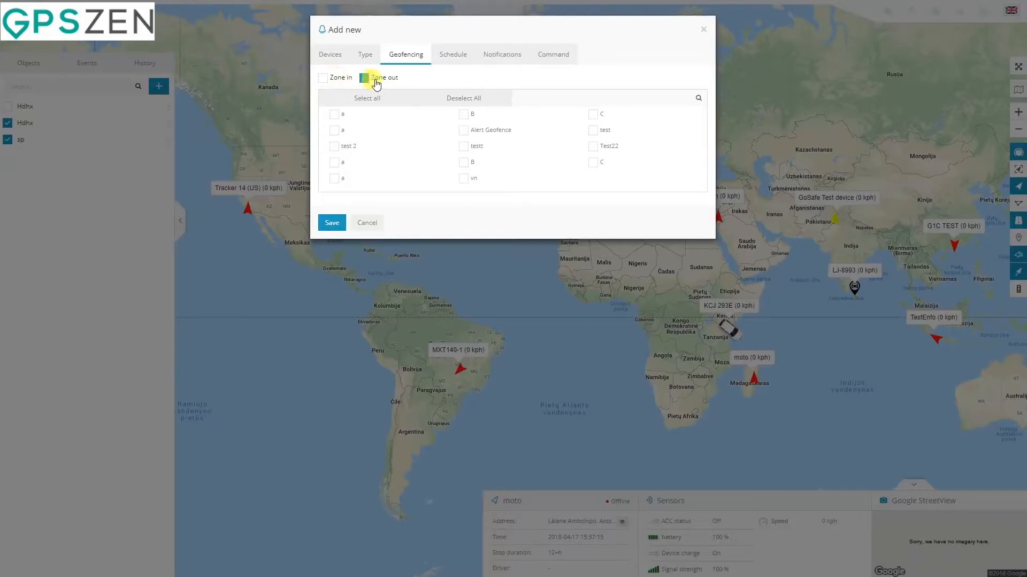
Step: Enable the alert's schedule, mark all of Monday, Tuesday and Saturday, and replace that selection with Weekend and finally Workdays
click(455, 56)
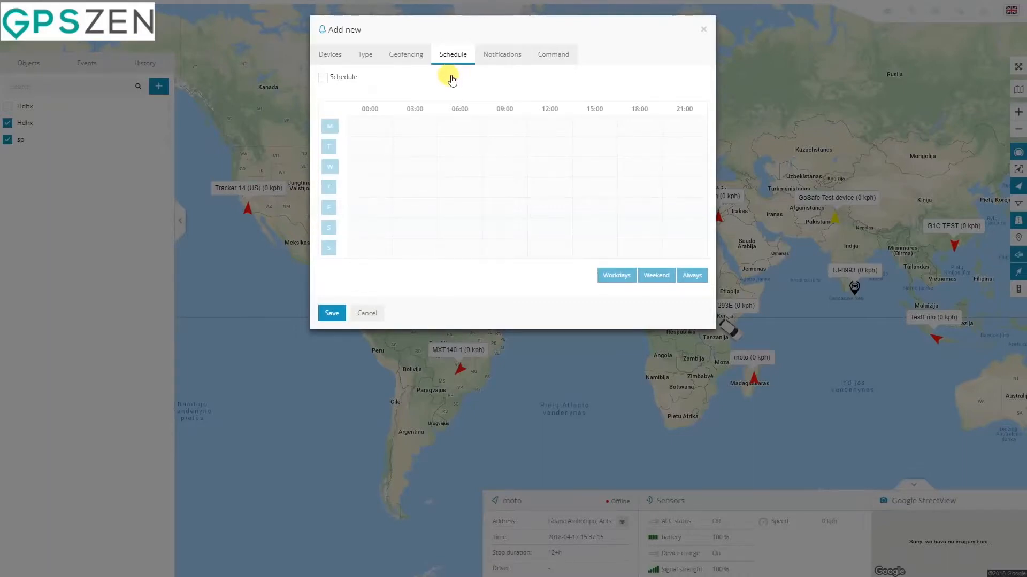
click(323, 78)
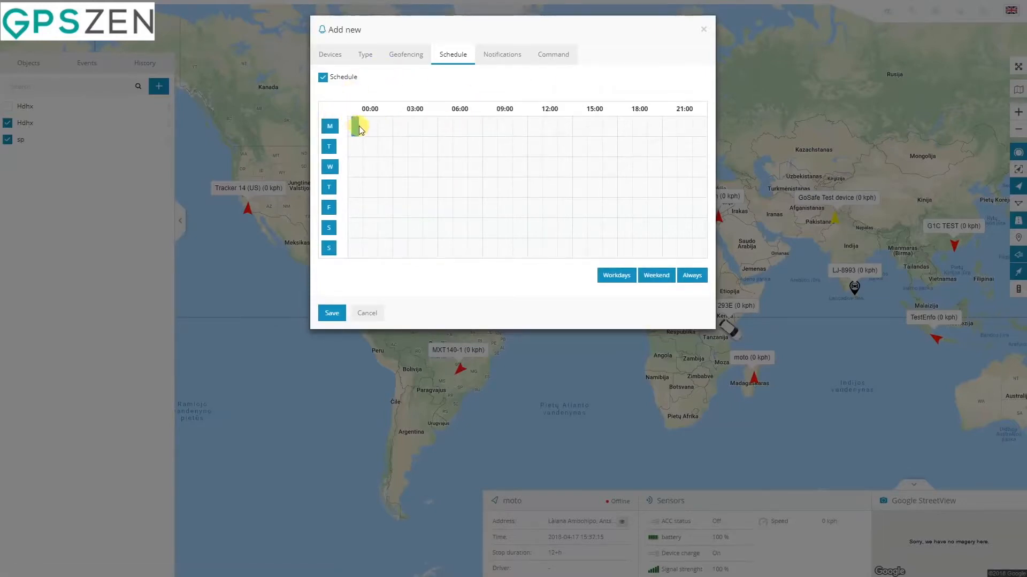
mouse_move(364, 126)
mouse_down()
mouse_move(389, 126)
mouse_move(357, 129)
mouse_up()
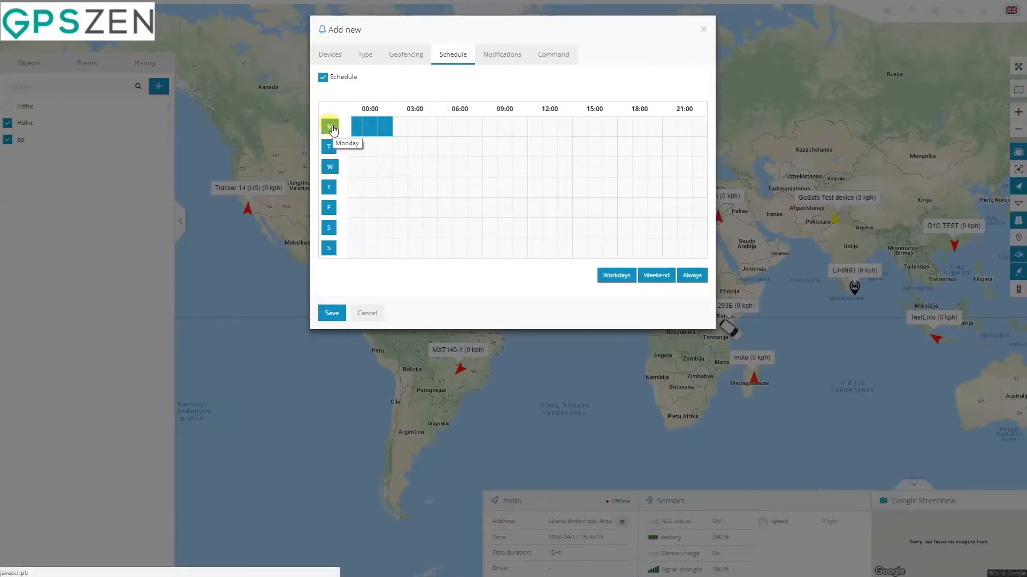
click(332, 128)
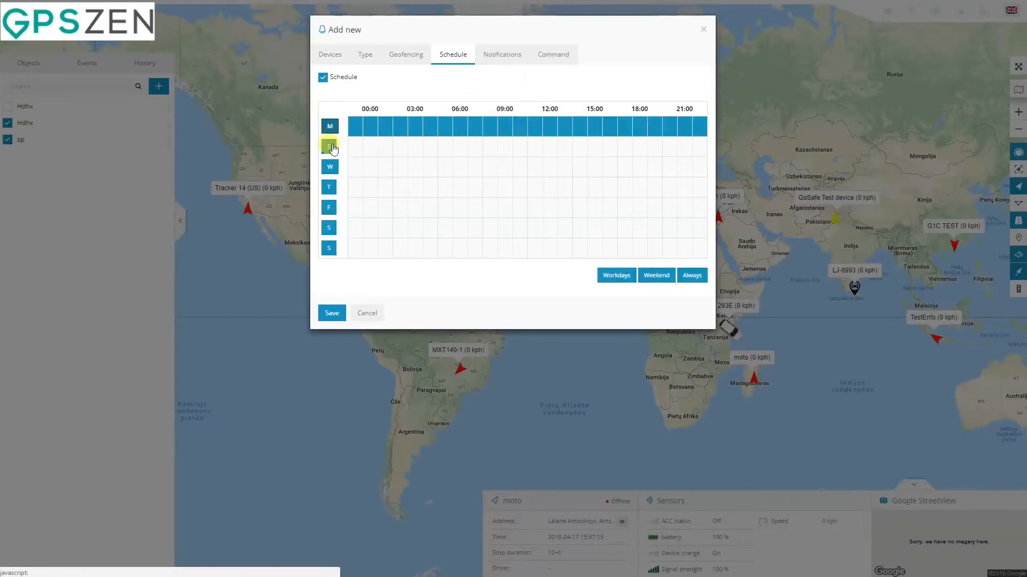
click(328, 146)
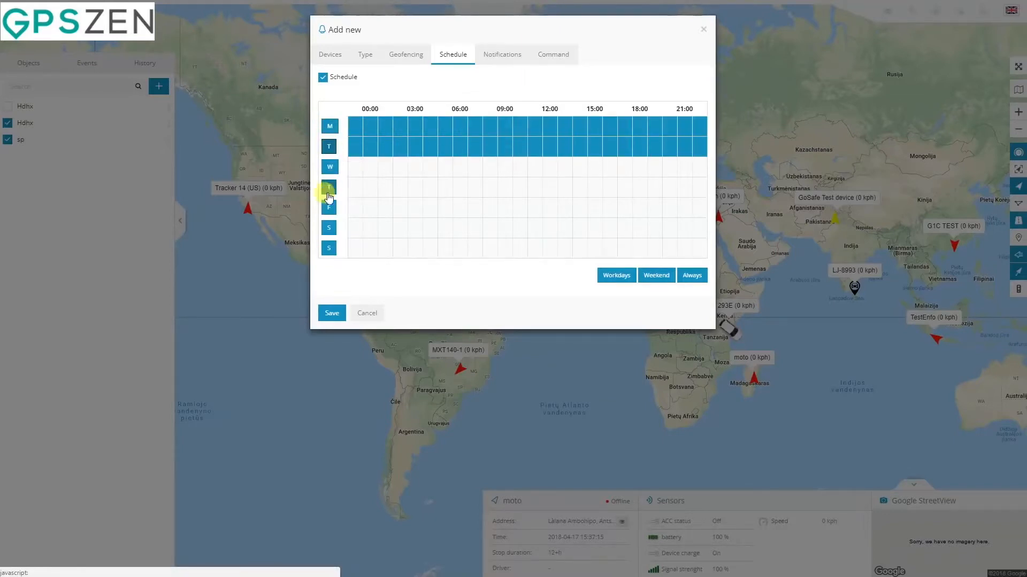
click(329, 228)
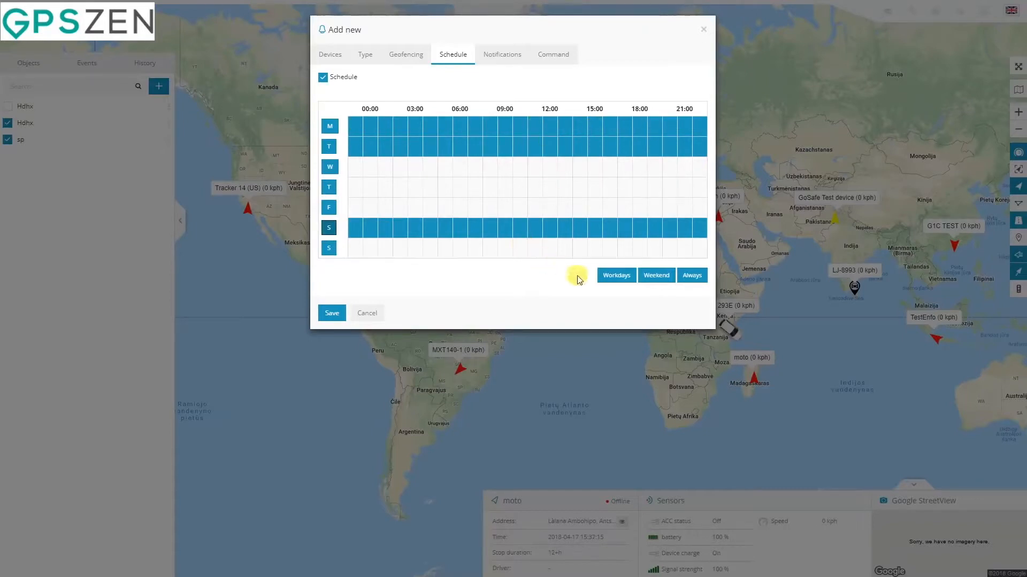
click(655, 277)
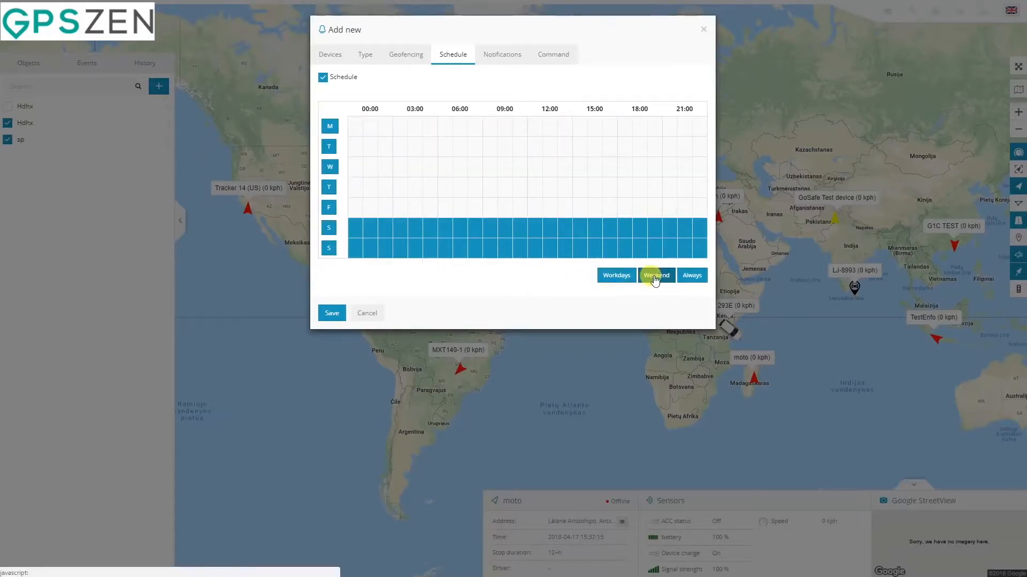
click(611, 279)
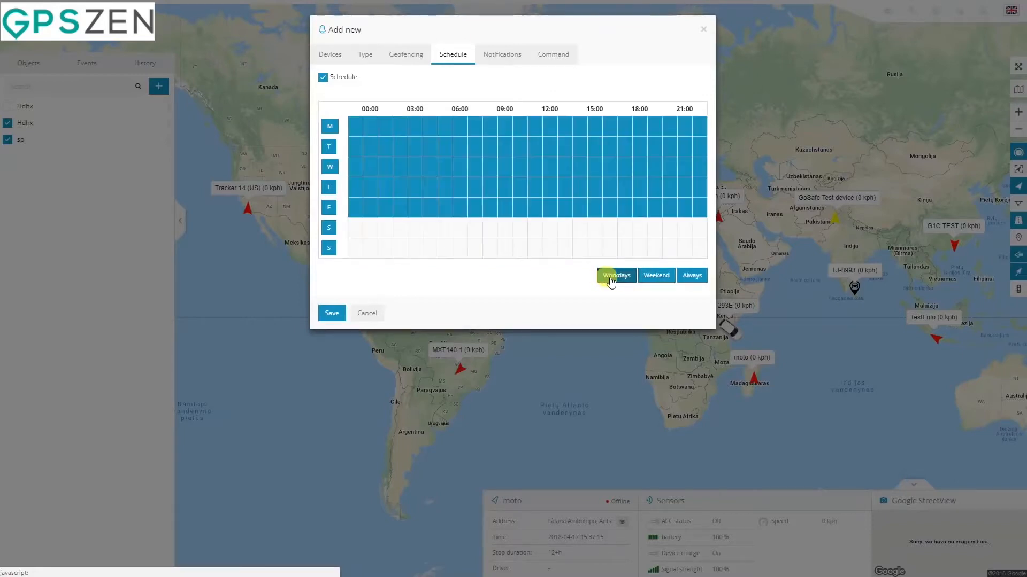
Step: Enable email, SMS and webhook notifications for the alert, leaving their recipient and URL fields empty
click(497, 60)
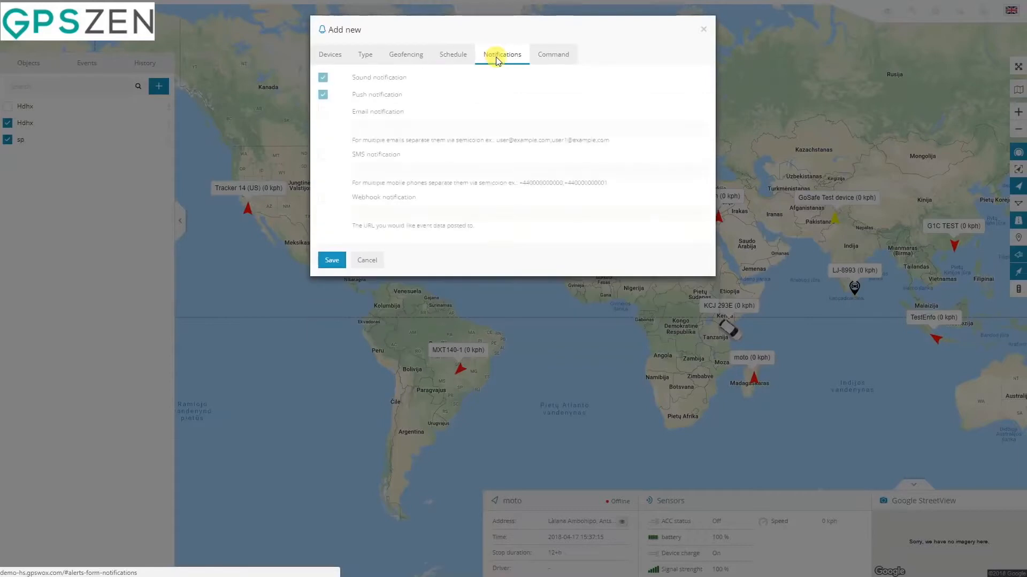
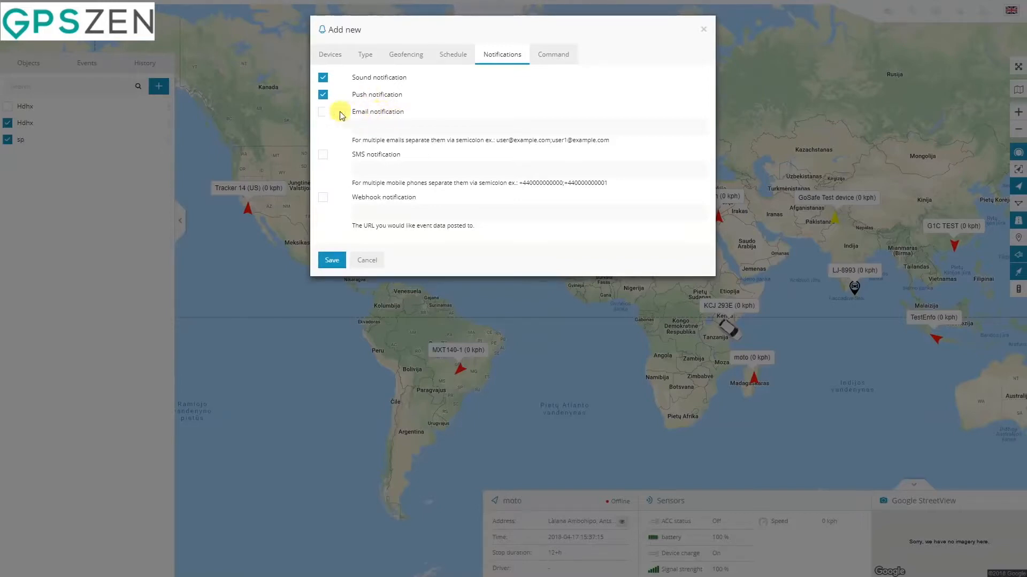
click(391, 127)
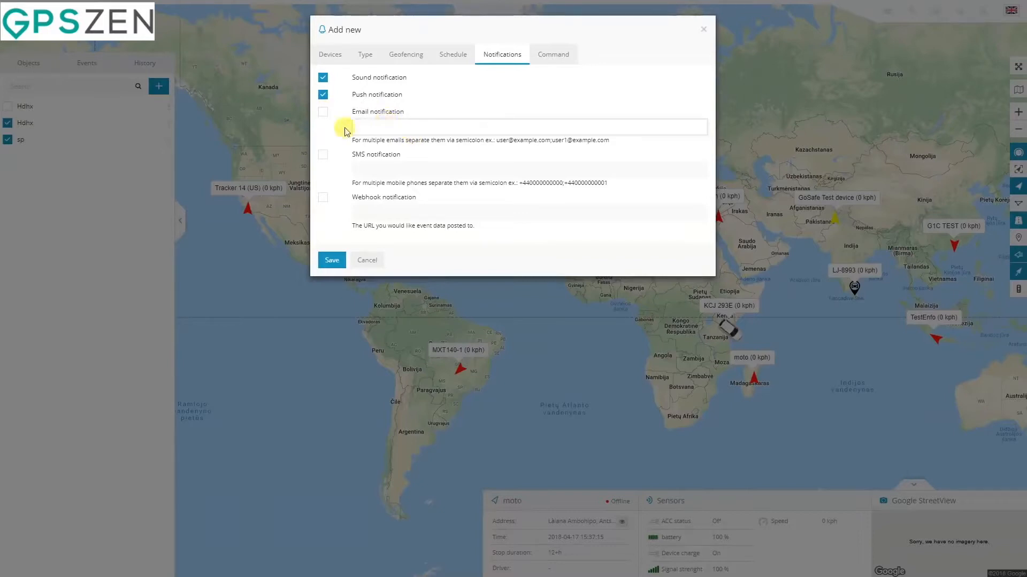
click(322, 114)
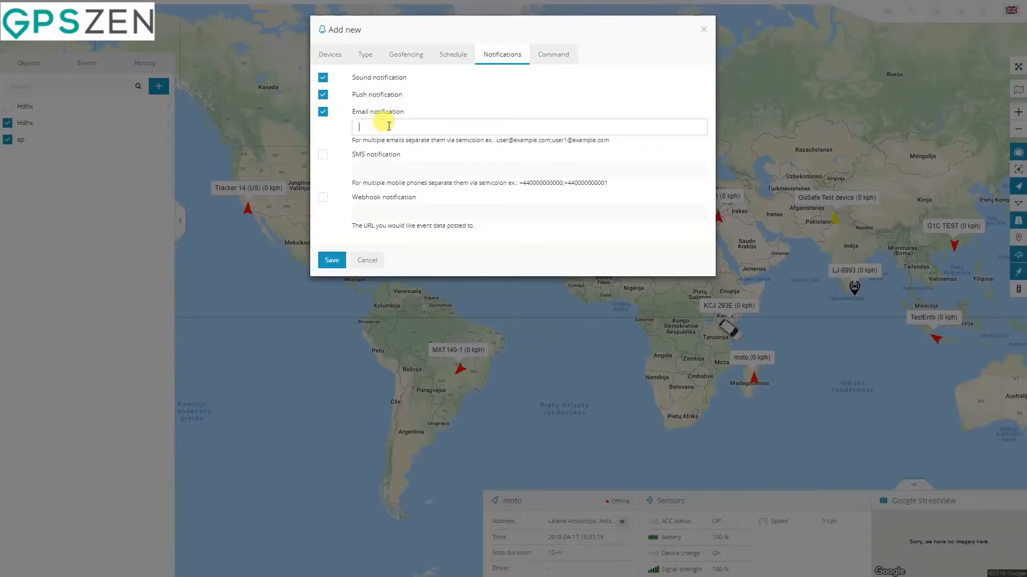
click(323, 154)
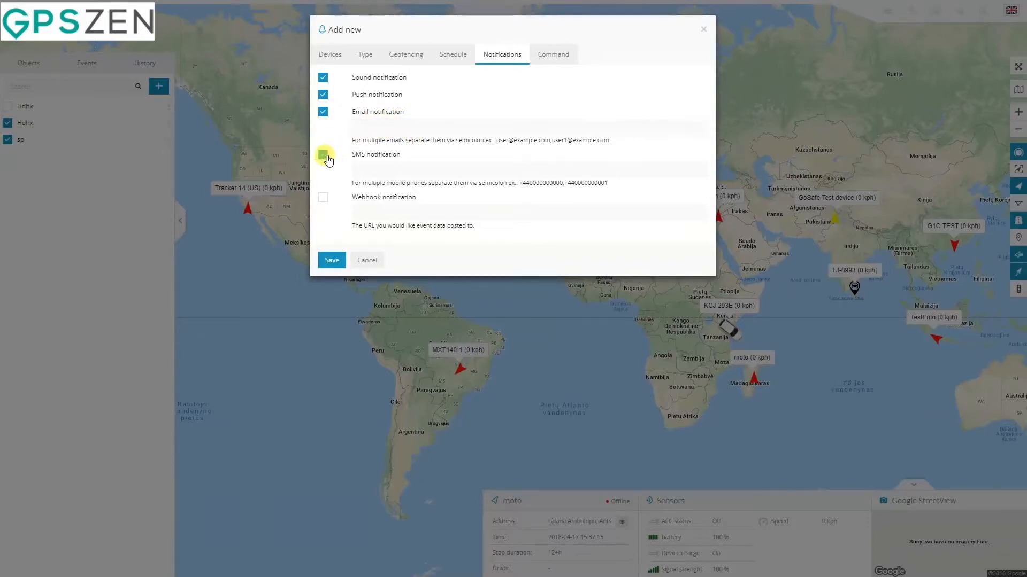
click(397, 165)
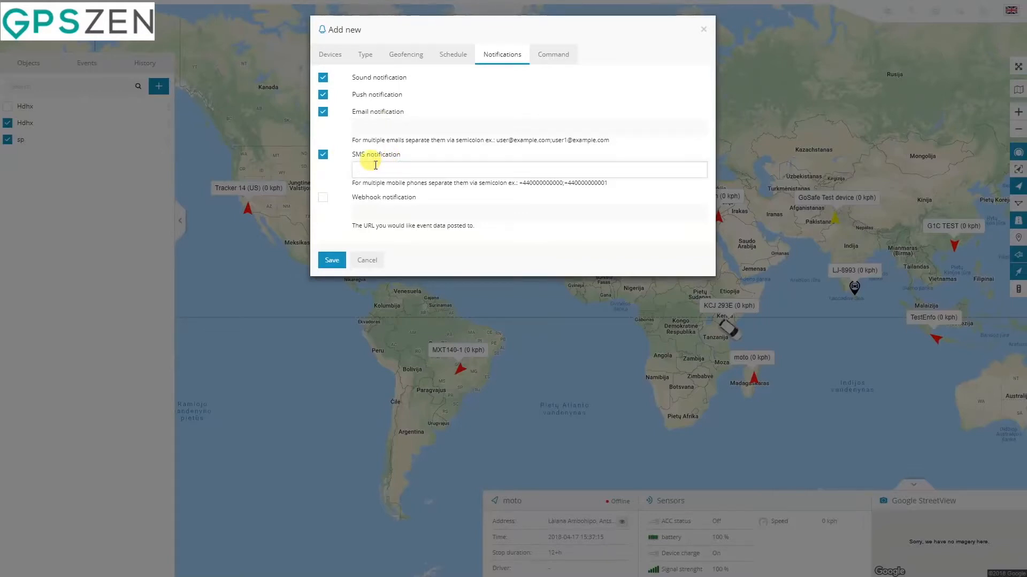
click(324, 199)
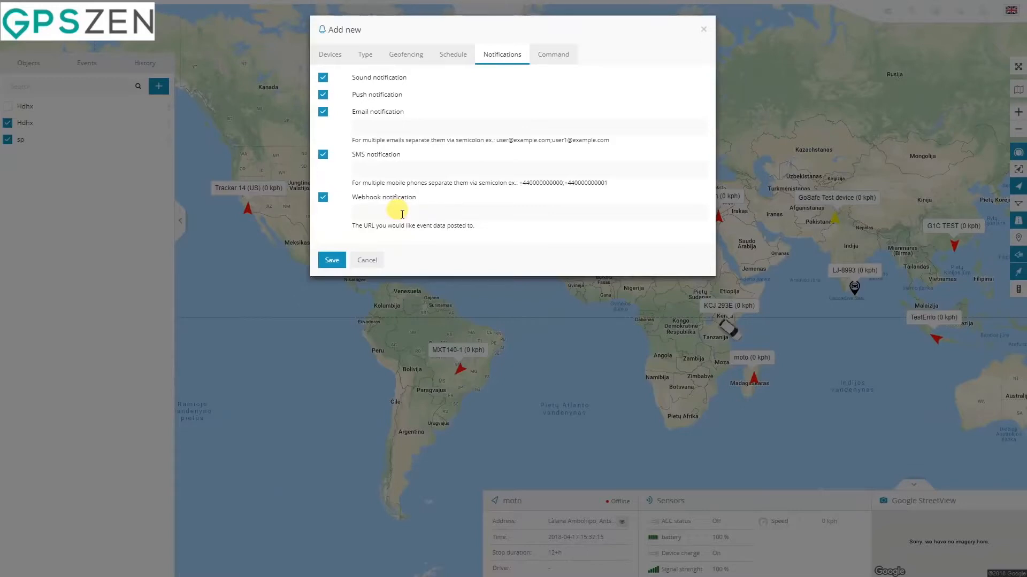
click(402, 213)
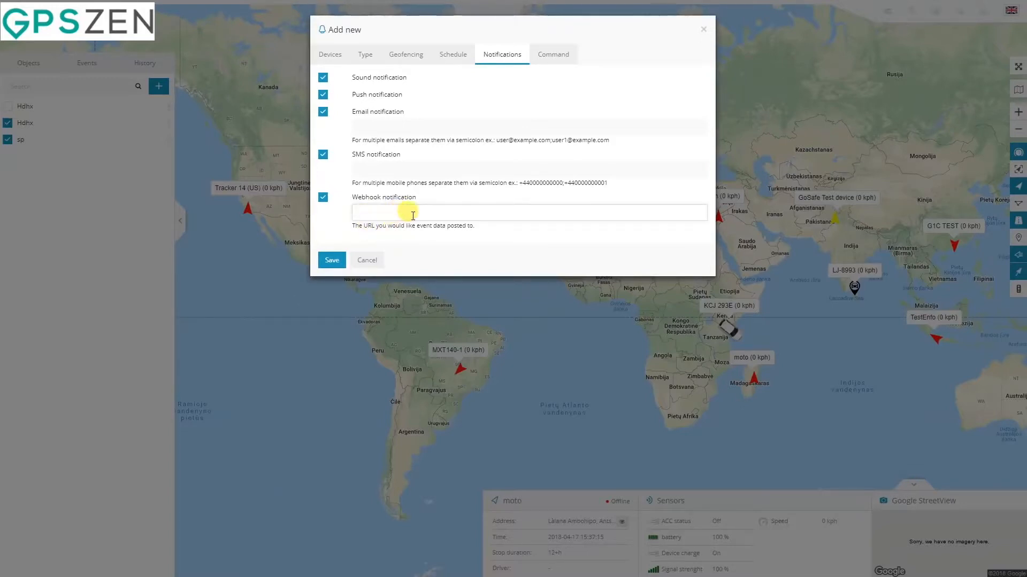
Step: Open the alert's command settings and examine the available command types
click(556, 60)
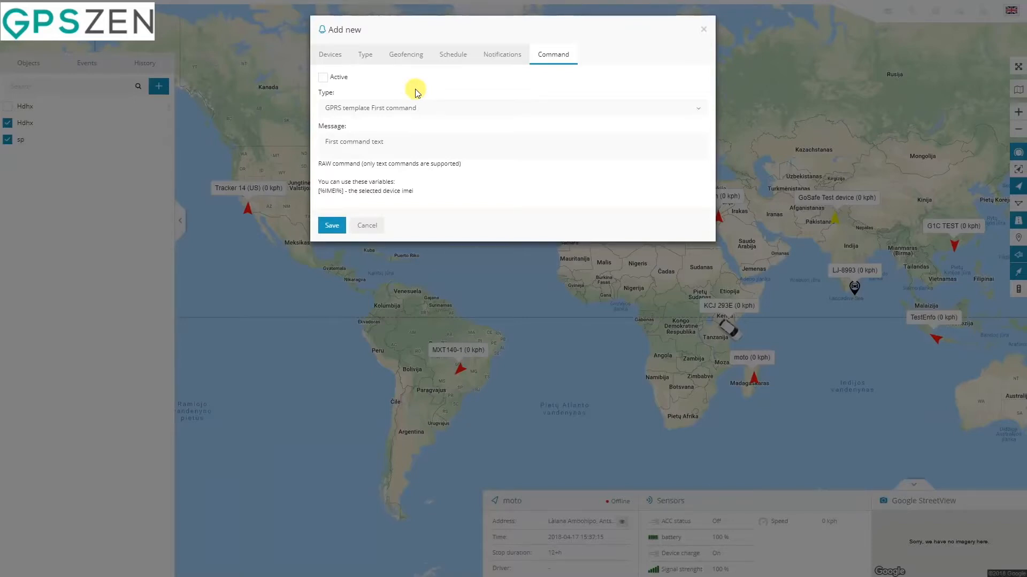
click(394, 110)
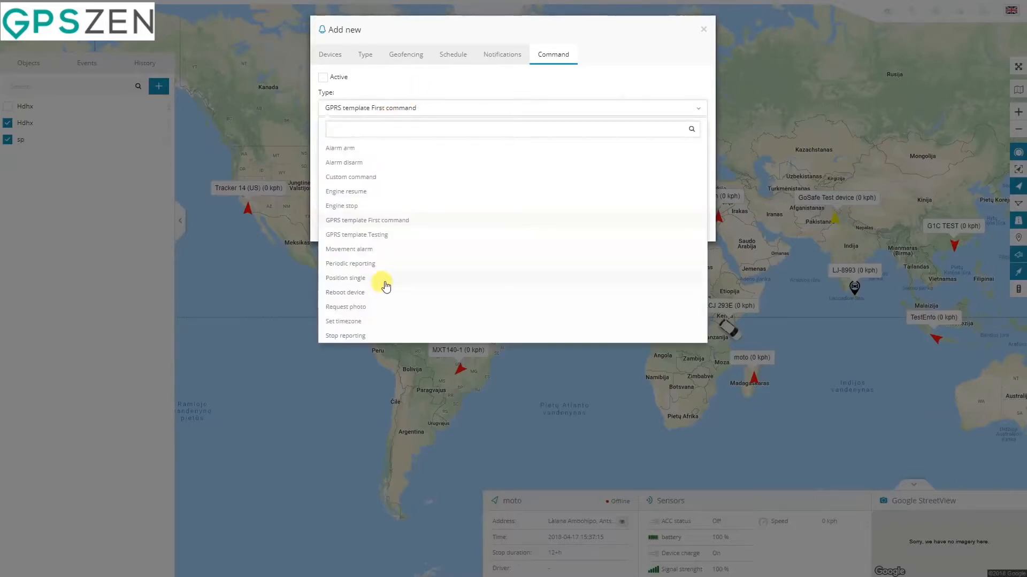
click(412, 89)
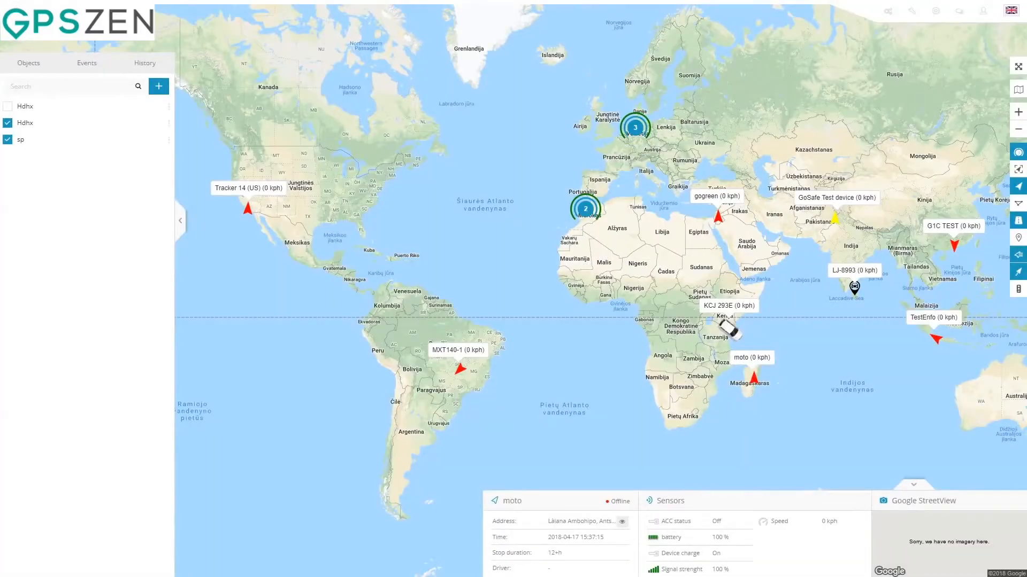
Step: Open the geofence list and view its export and import options
click(911, 12)
click(956, 48)
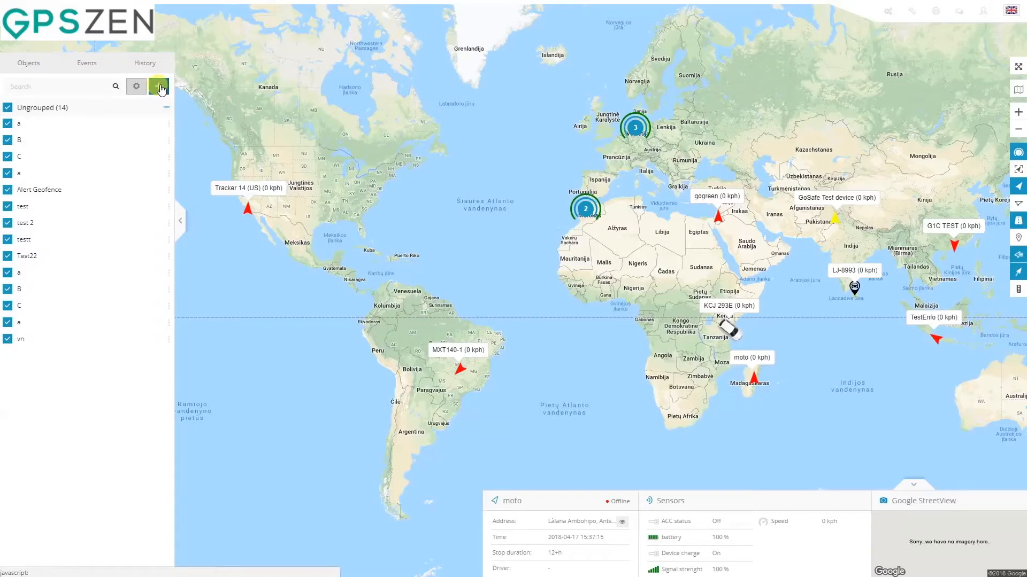
click(136, 88)
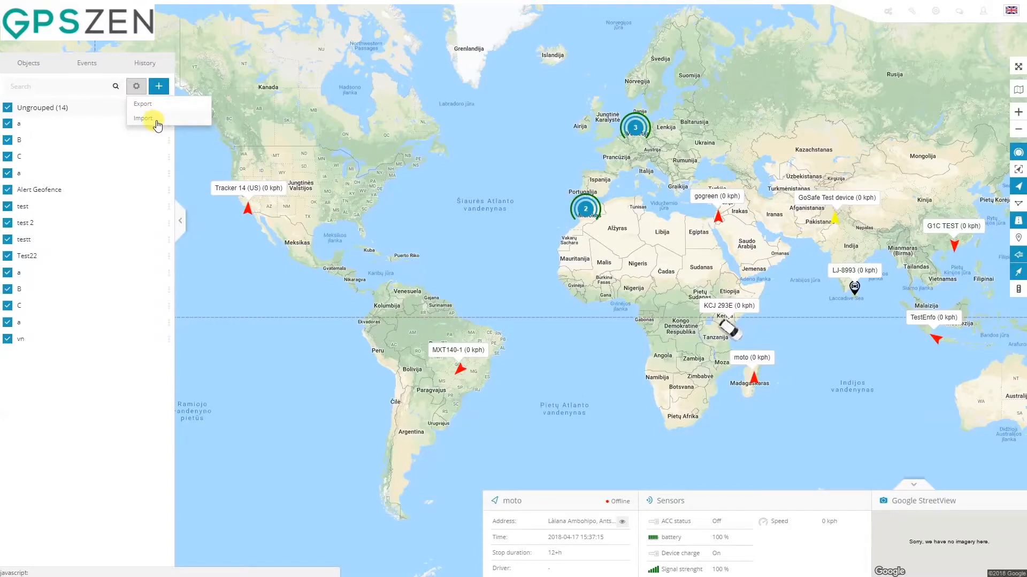
Step: Start a new geofence and draw a closed four-corner polygon around Niger and southern Algeria
click(160, 86)
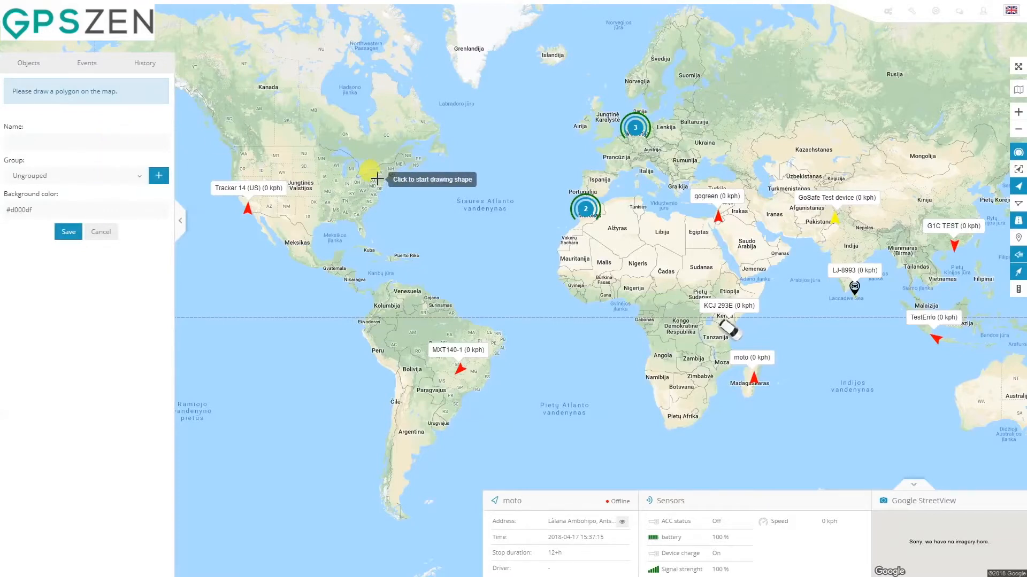
click(605, 251)
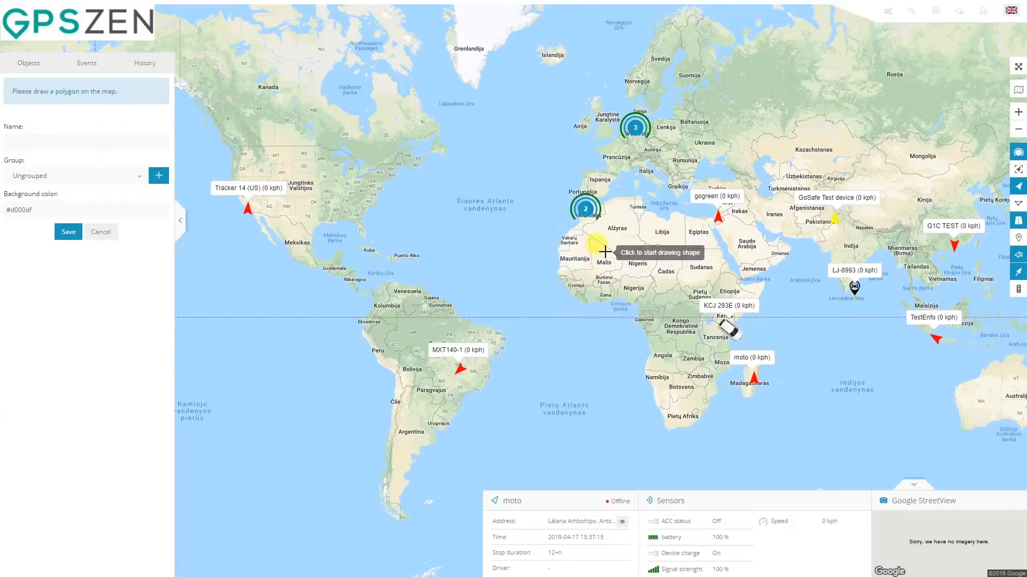
click(631, 276)
click(665, 246)
click(643, 229)
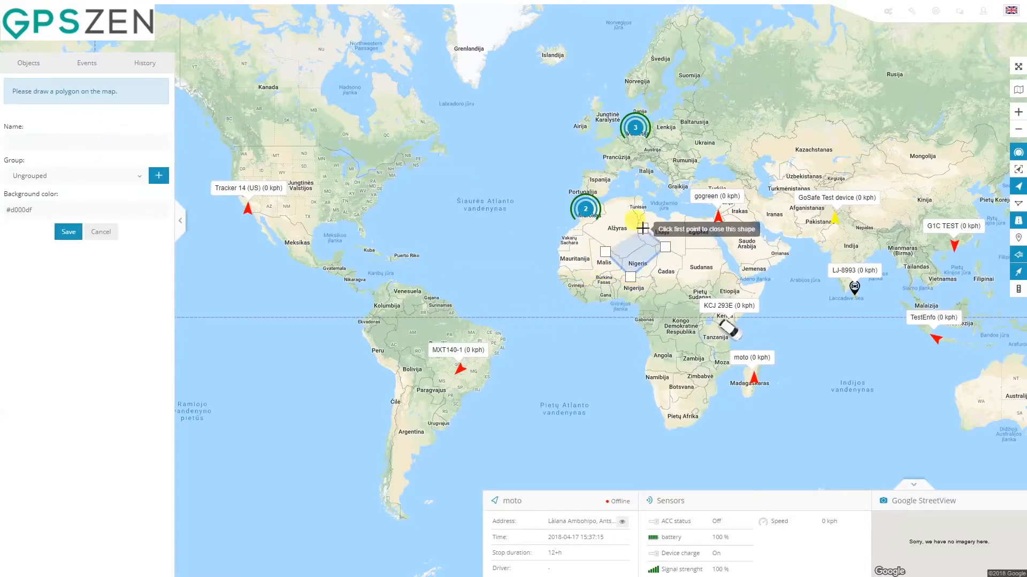
click(606, 252)
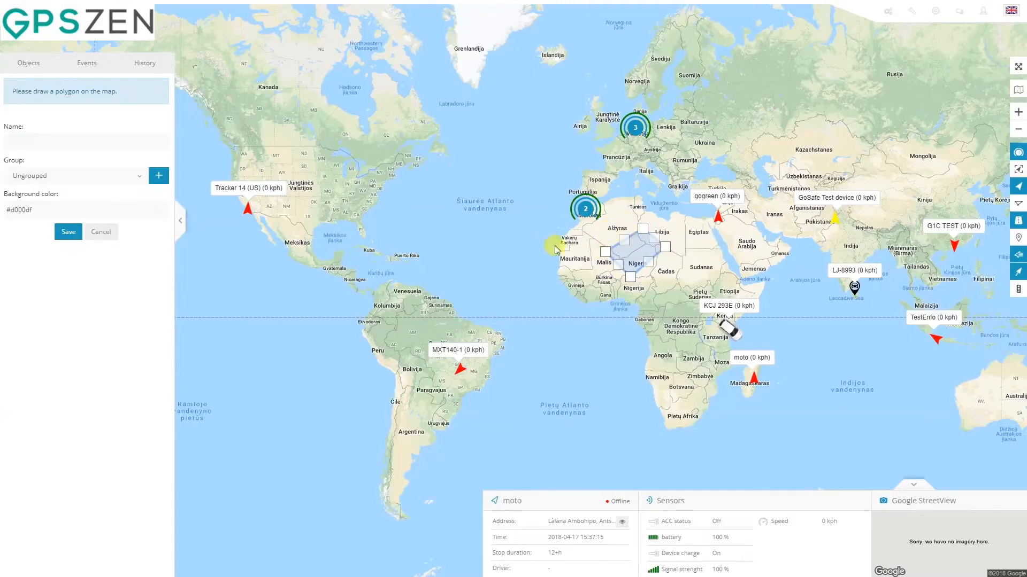
Step: Name the new geofence "My geofence" and leave its group as Ungrouped
click(43, 140)
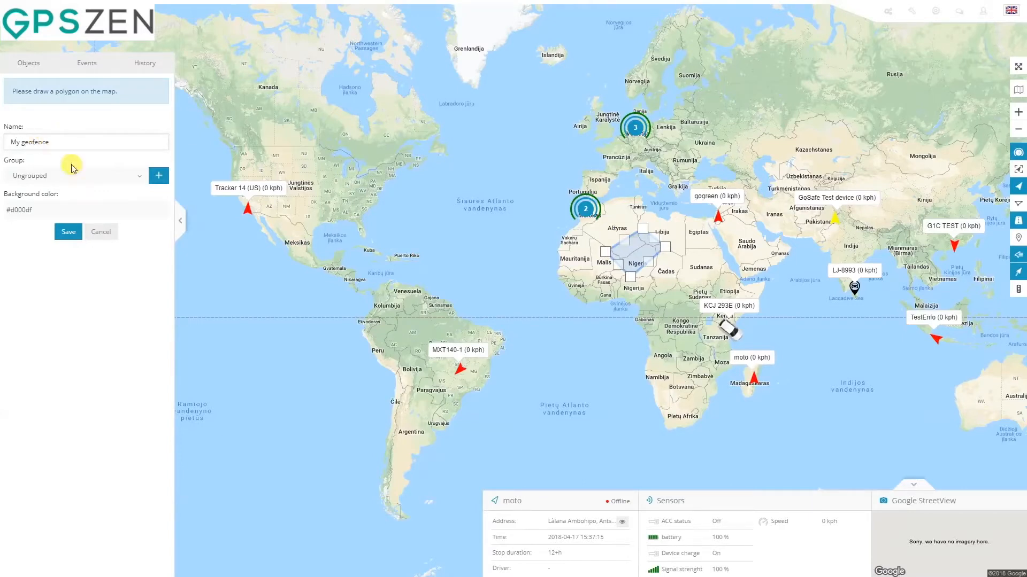
click(137, 177)
click(140, 182)
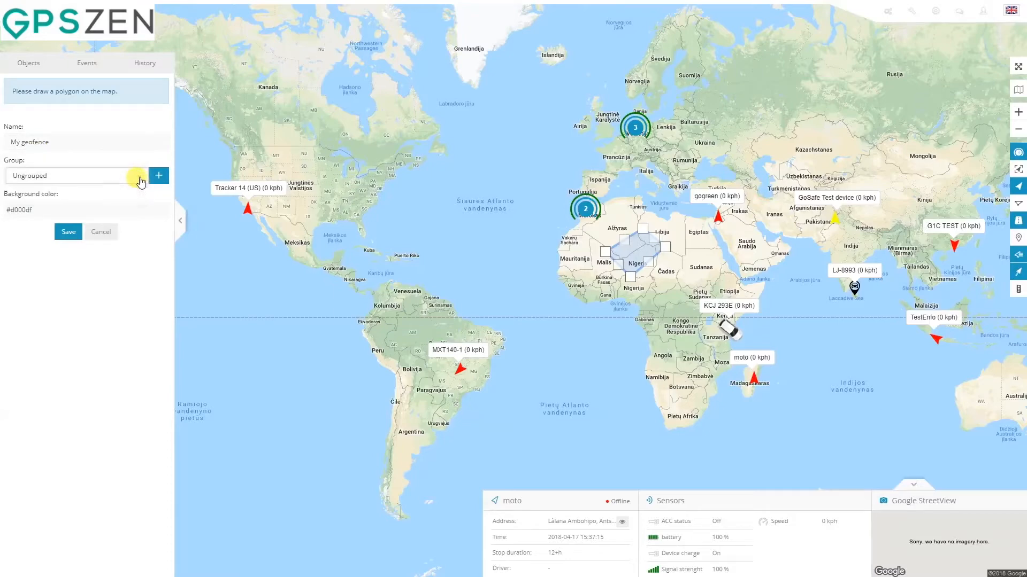
click(62, 178)
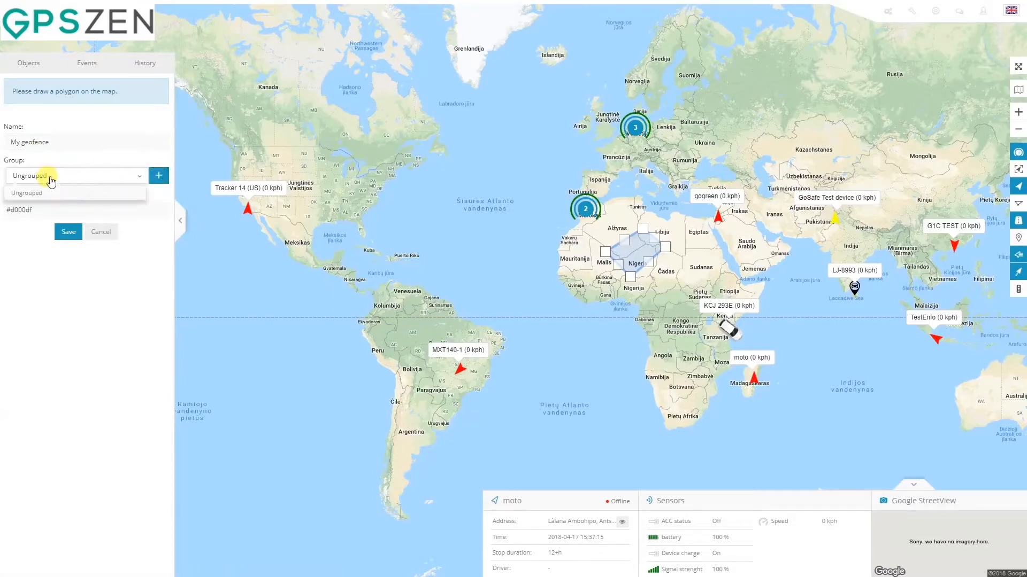
click(49, 177)
Step: View the geofence group editor with its name fields and close it without adding a group
click(161, 178)
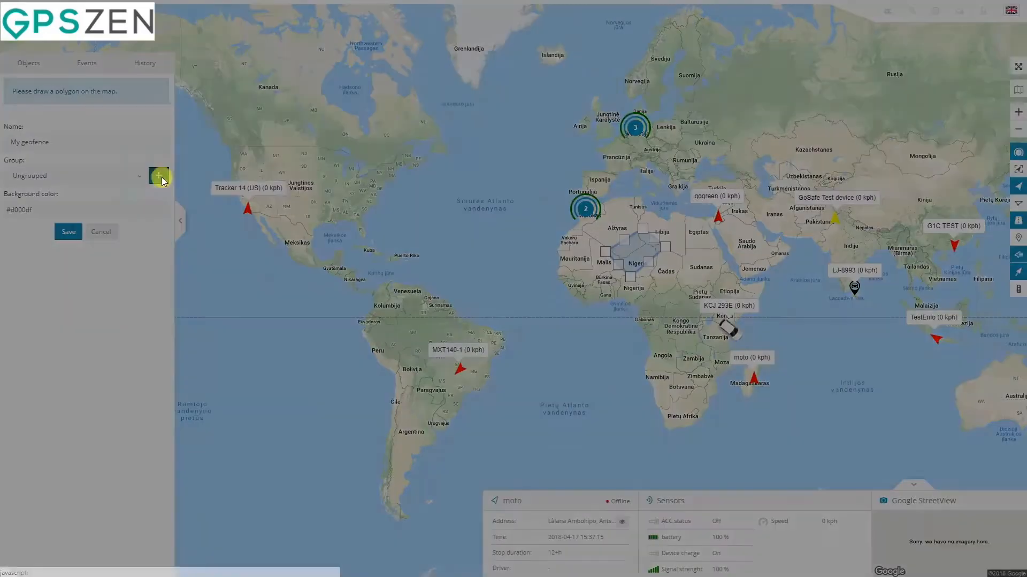
click(404, 81)
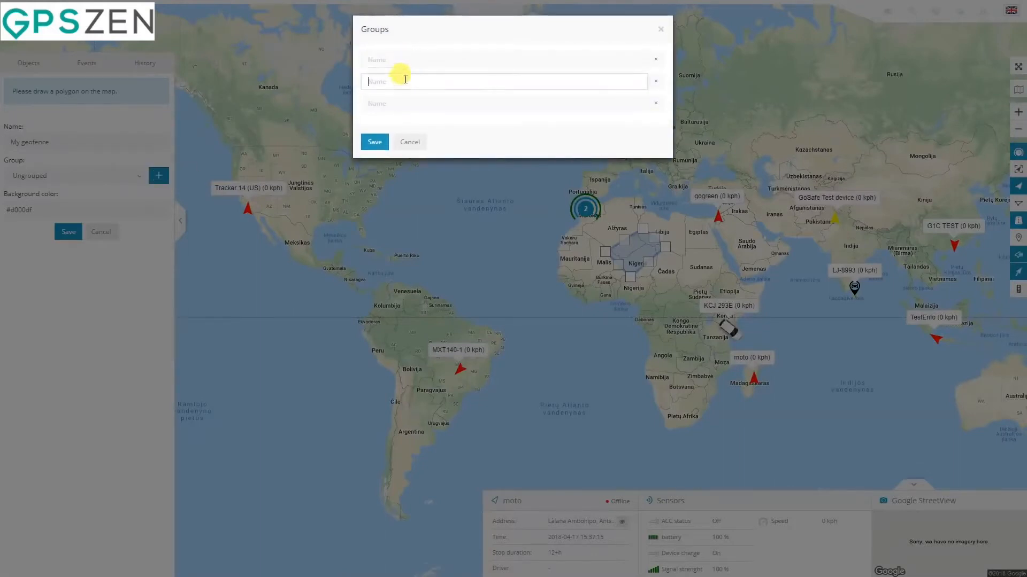
click(394, 60)
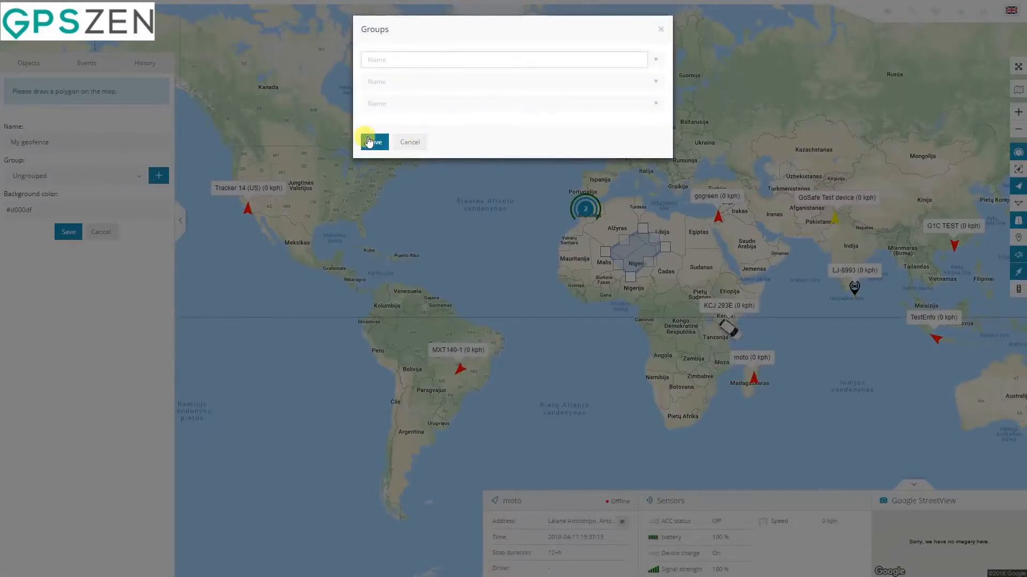
click(407, 142)
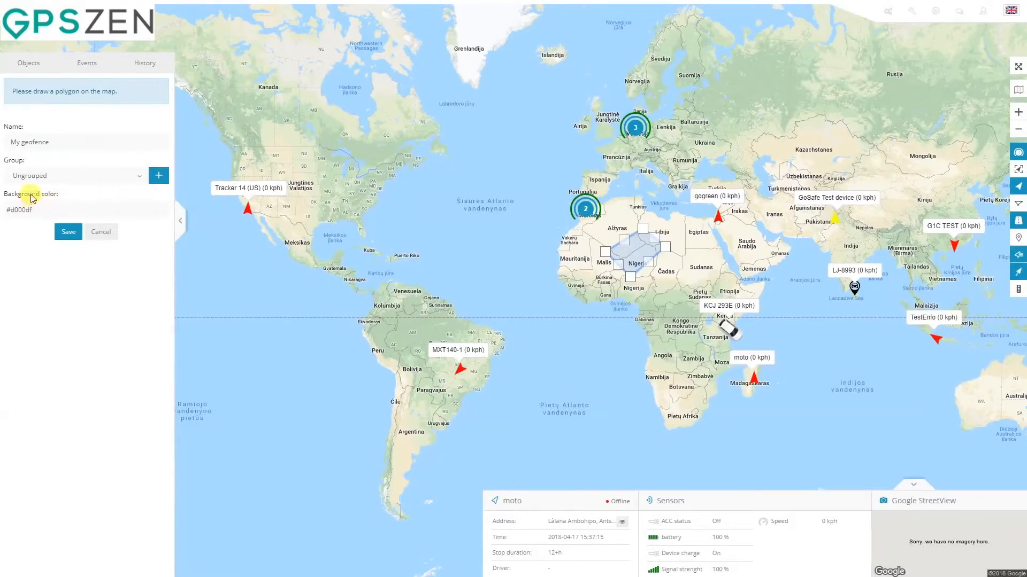
Step: Set the geofence's background color to the green #13ed36 and save the geofence
click(49, 210)
click(138, 228)
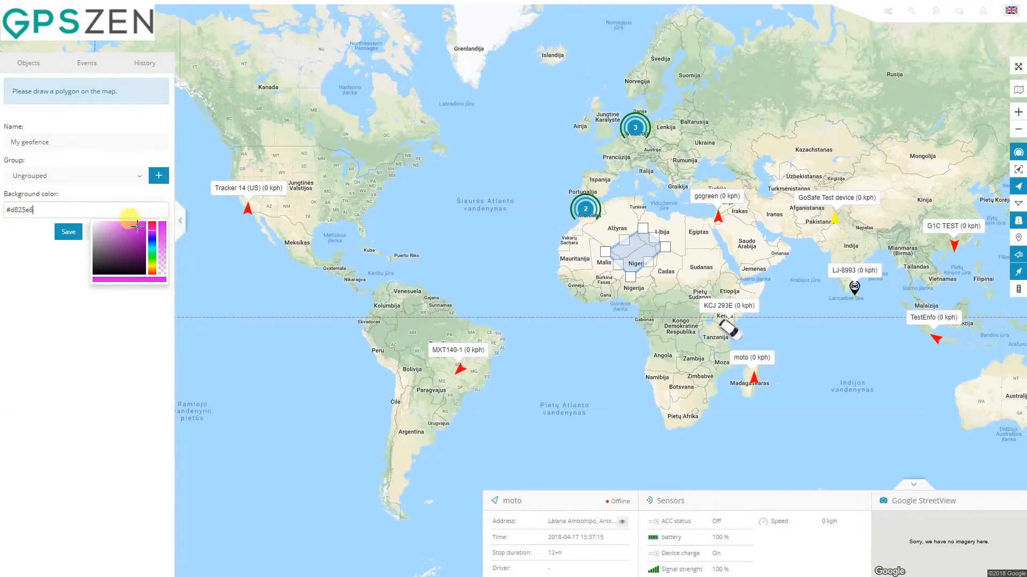
click(132, 239)
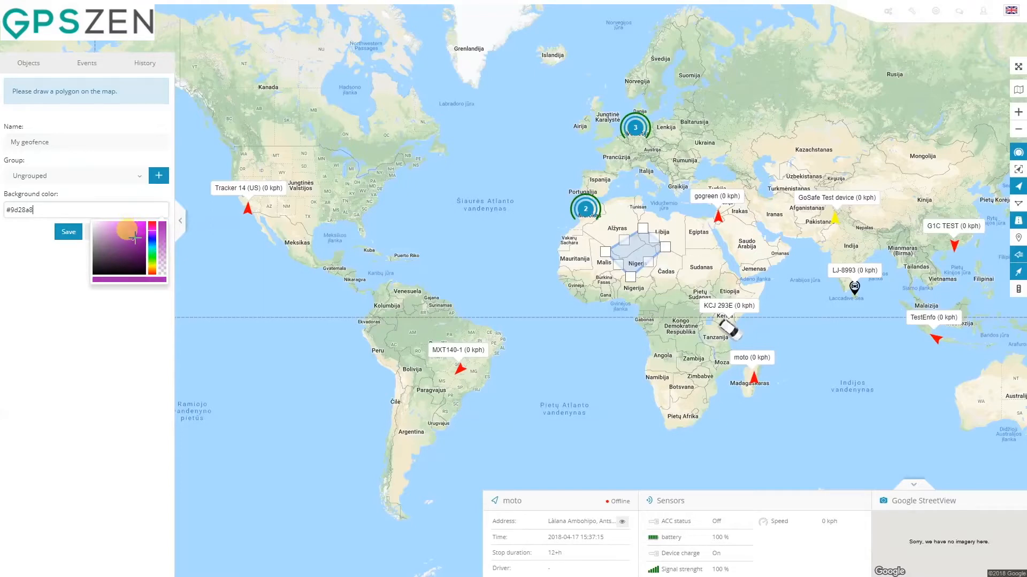
drag(135, 236, 141, 225)
click(153, 255)
click(37, 277)
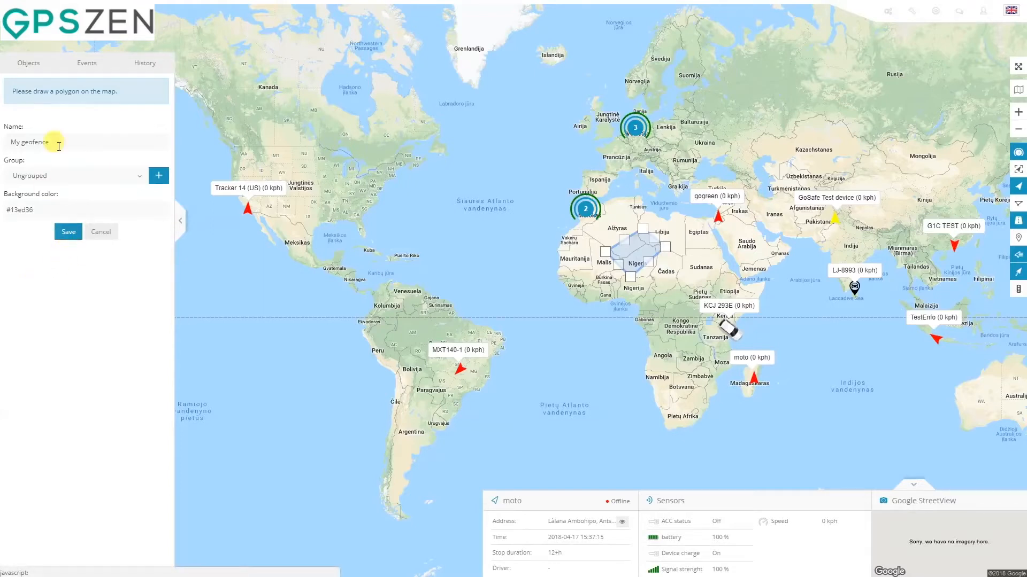
click(70, 232)
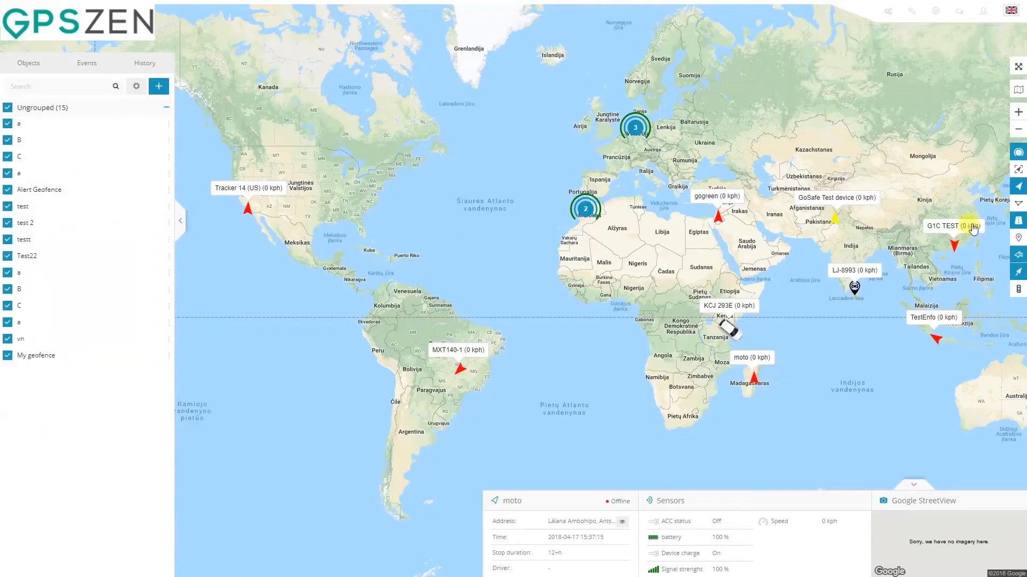
Step: Start a new route and draw a four-point line across North Africa from Mali to Sudan, leaving its name empty
click(1018, 205)
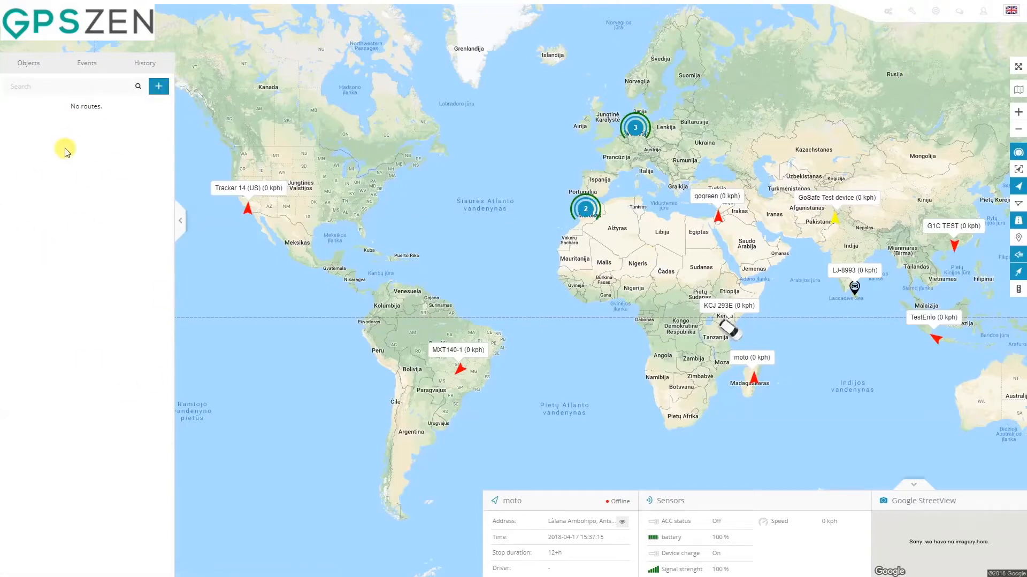
click(158, 87)
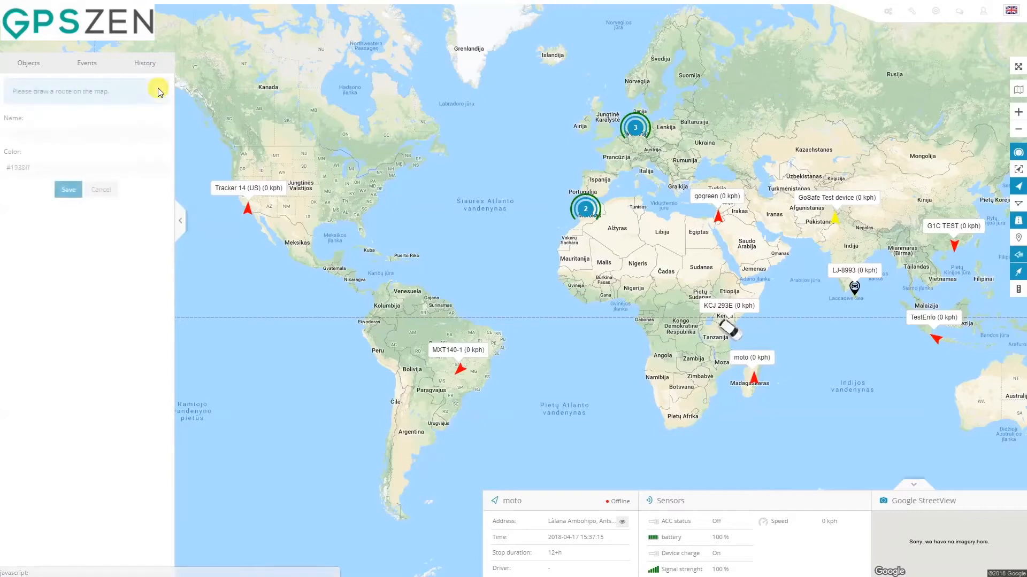
click(623, 256)
click(637, 245)
click(662, 241)
click(683, 252)
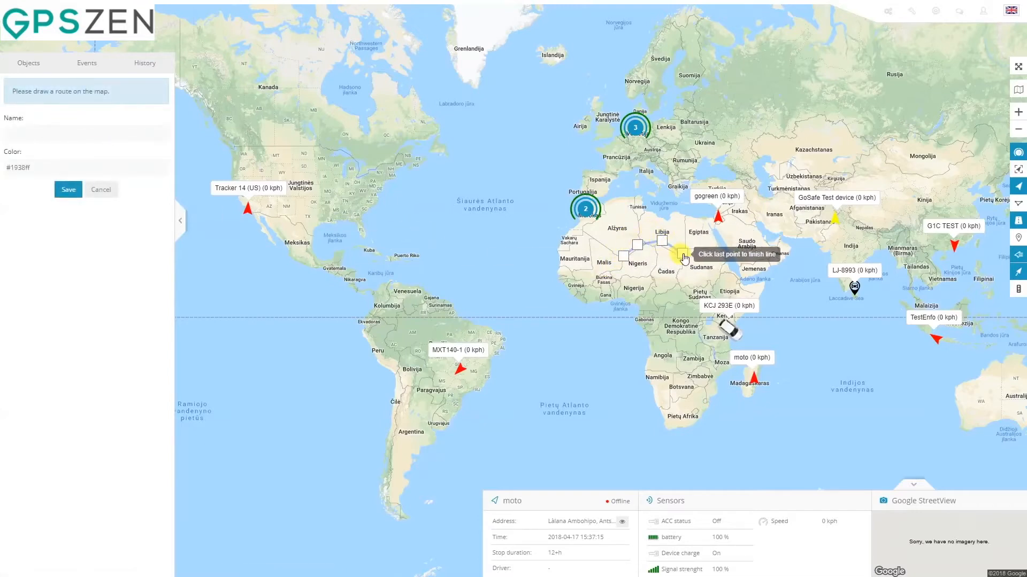
click(683, 254)
click(48, 132)
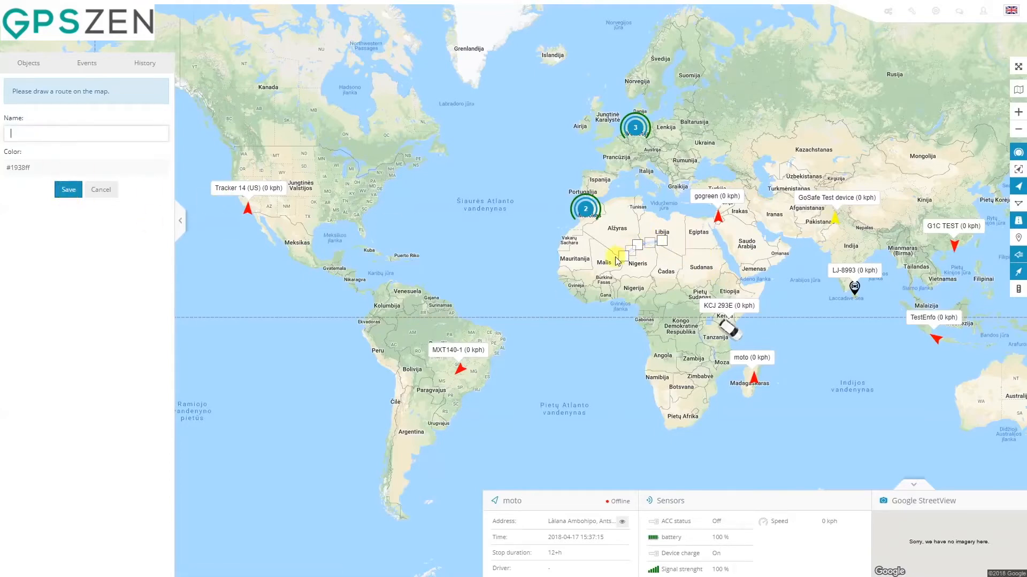
Step: Create a report titled "Fuel report", review the type and format choices, and keep General information and HTML
click(911, 14)
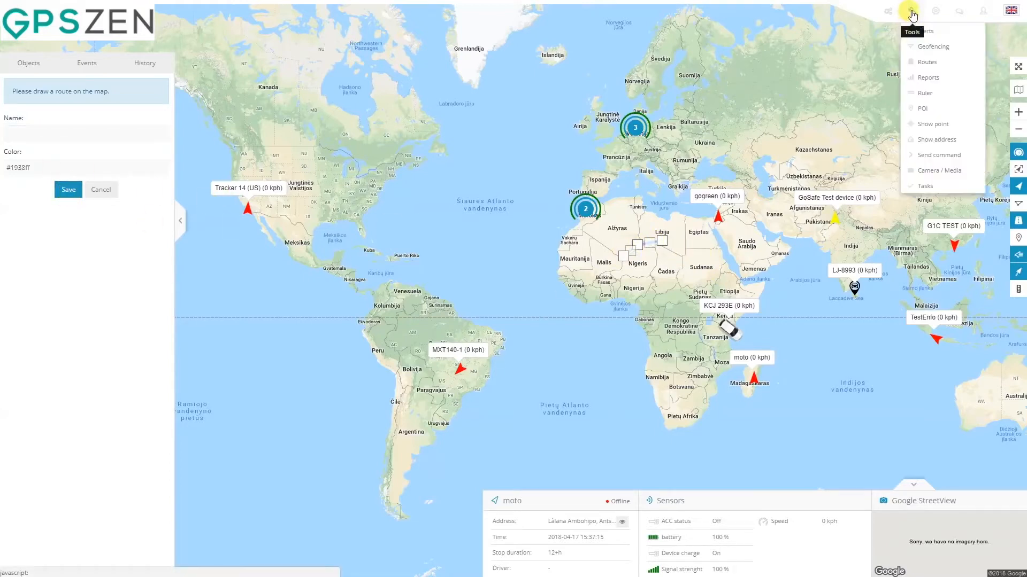
click(940, 78)
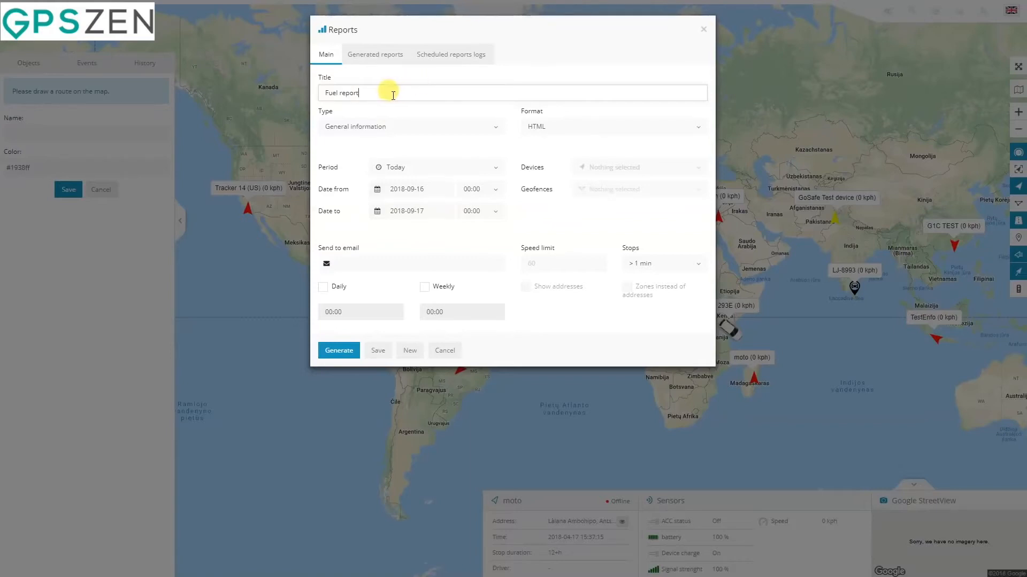
click(414, 134)
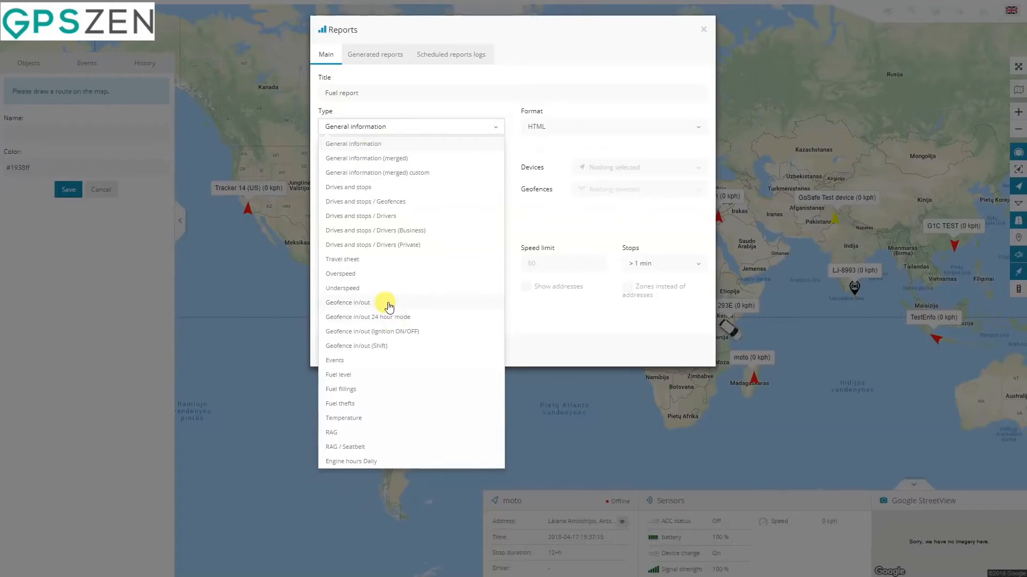
click(435, 81)
click(411, 127)
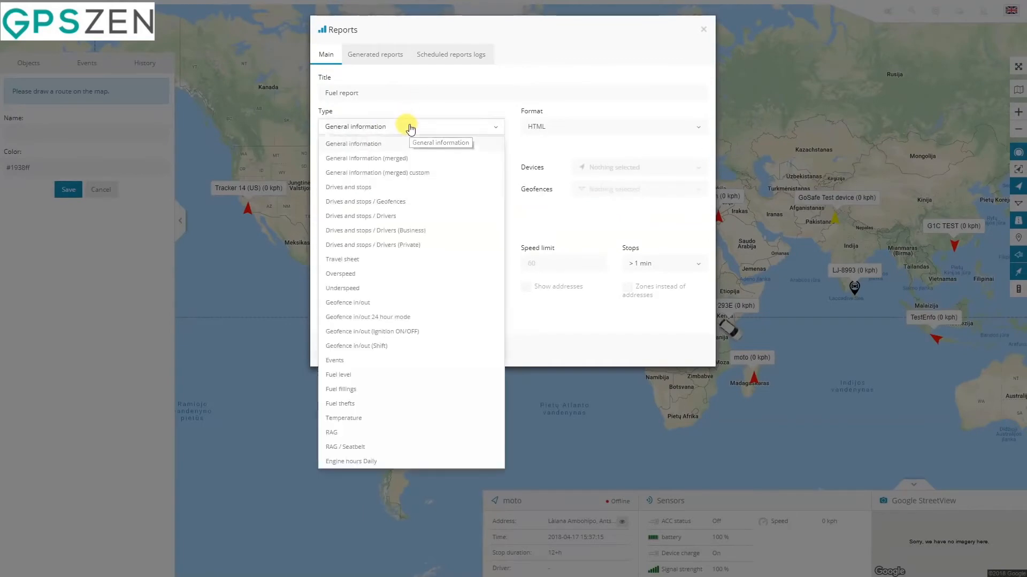
click(410, 128)
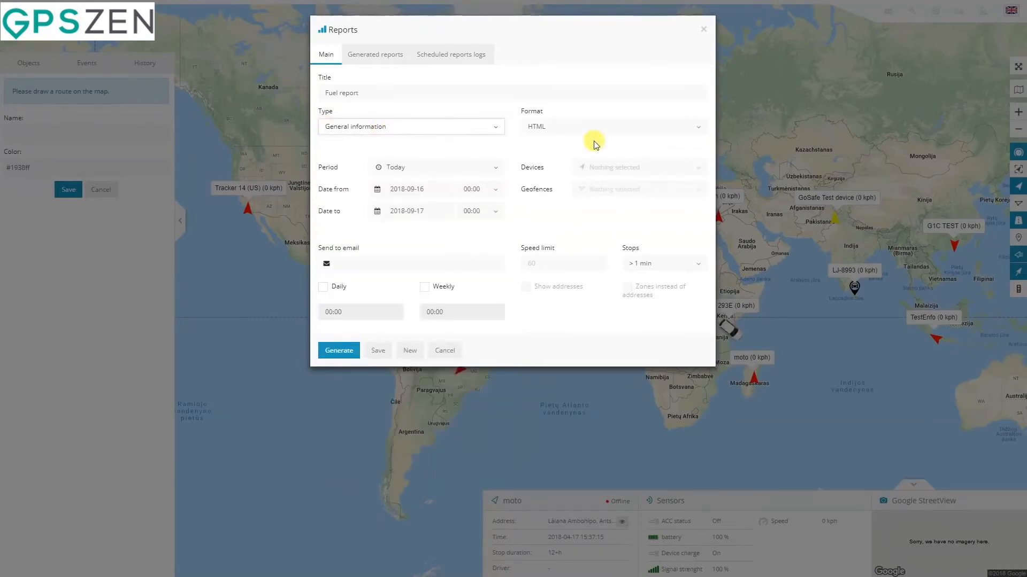
click(616, 130)
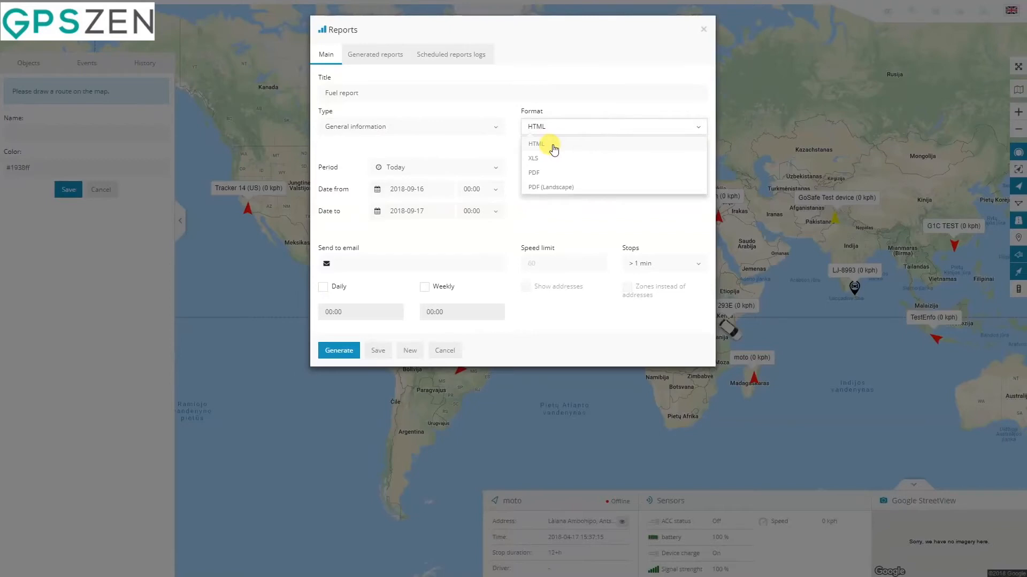
click(577, 132)
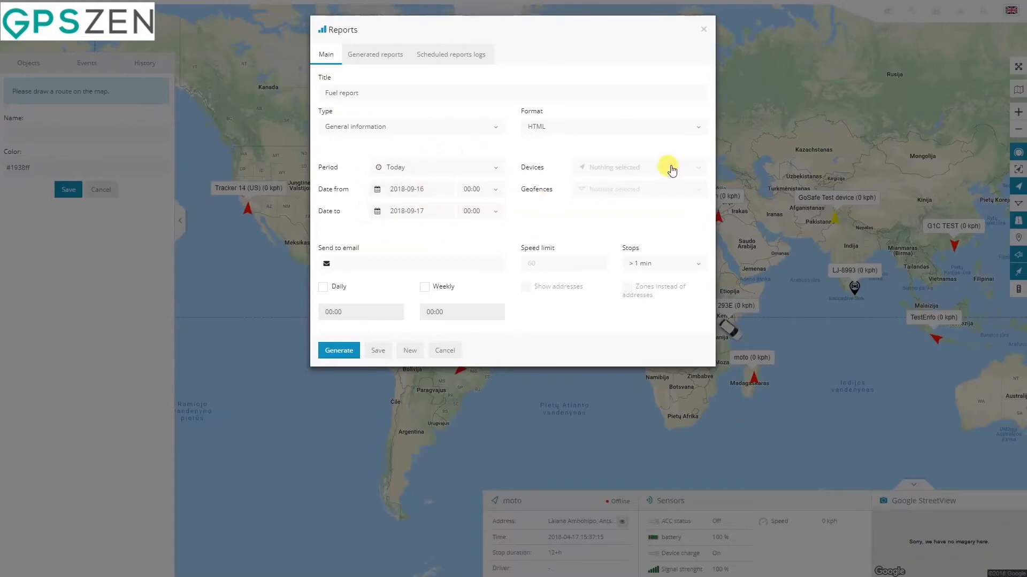
click(693, 169)
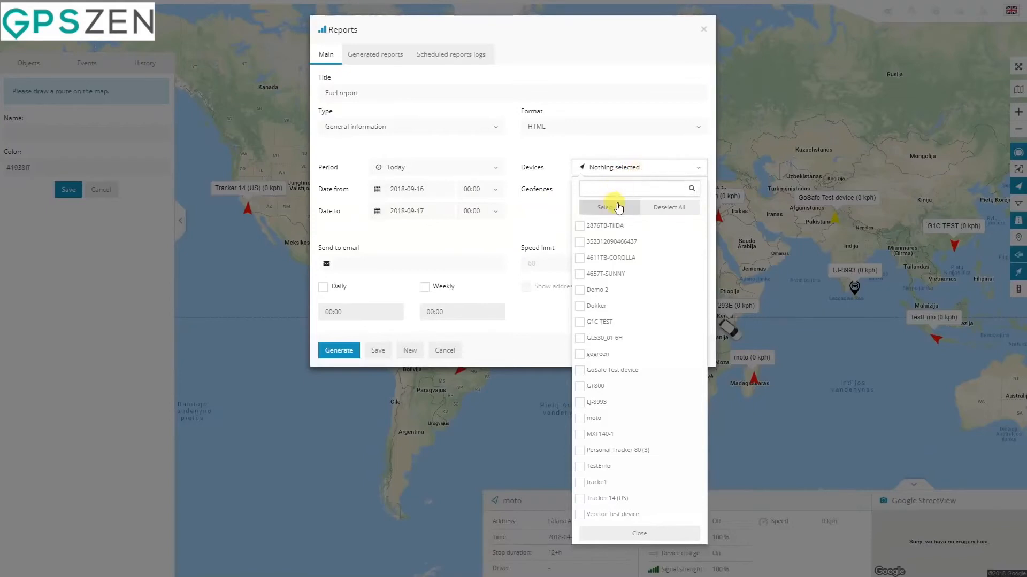
click(584, 167)
click(610, 167)
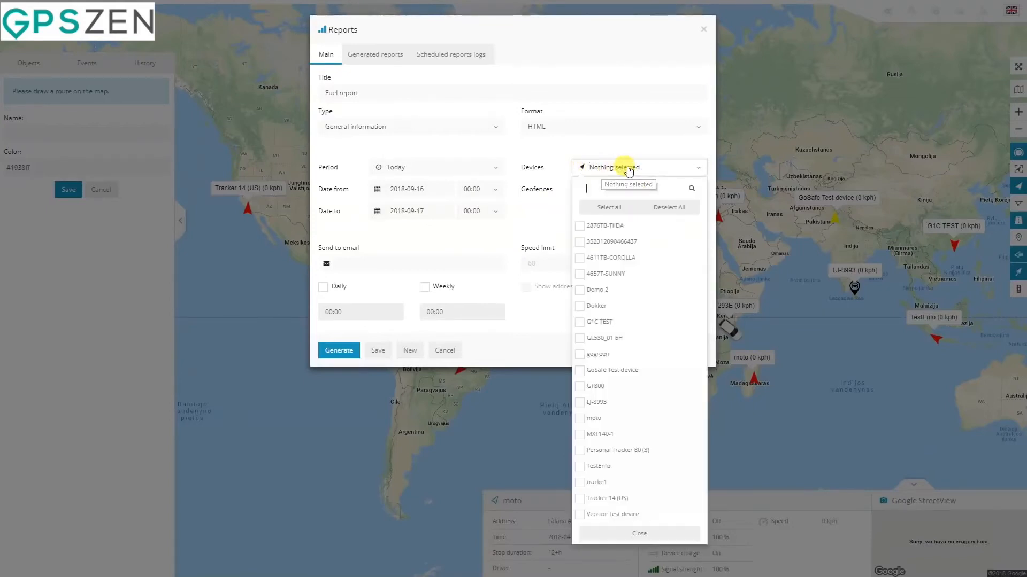
click(610, 209)
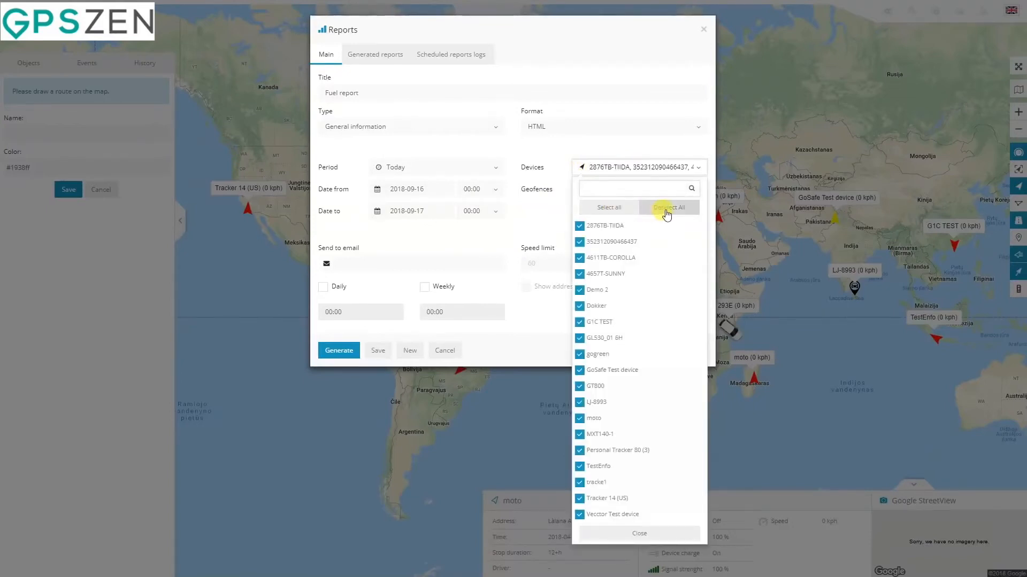
click(666, 213)
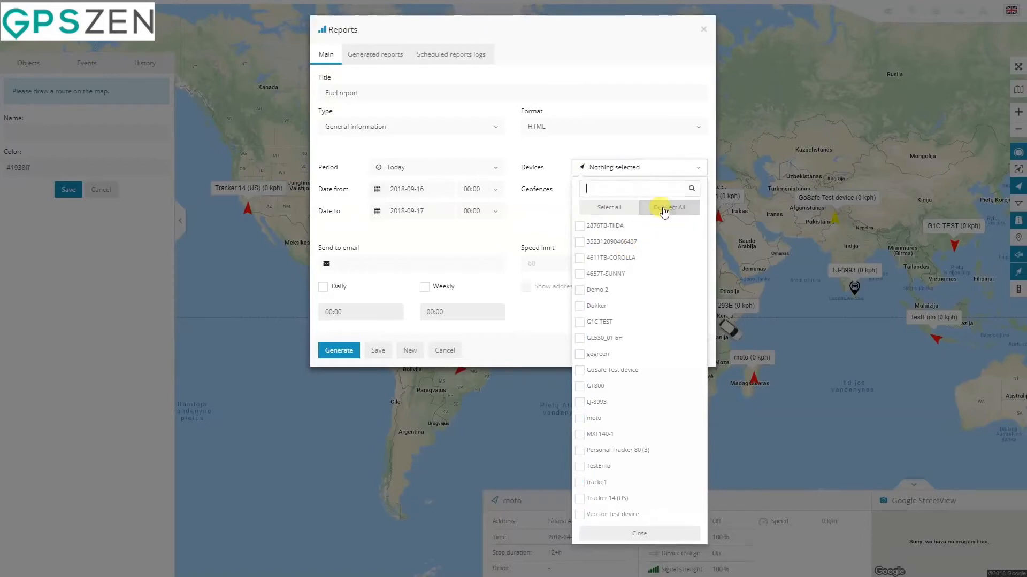
click(582, 258)
click(584, 324)
click(580, 402)
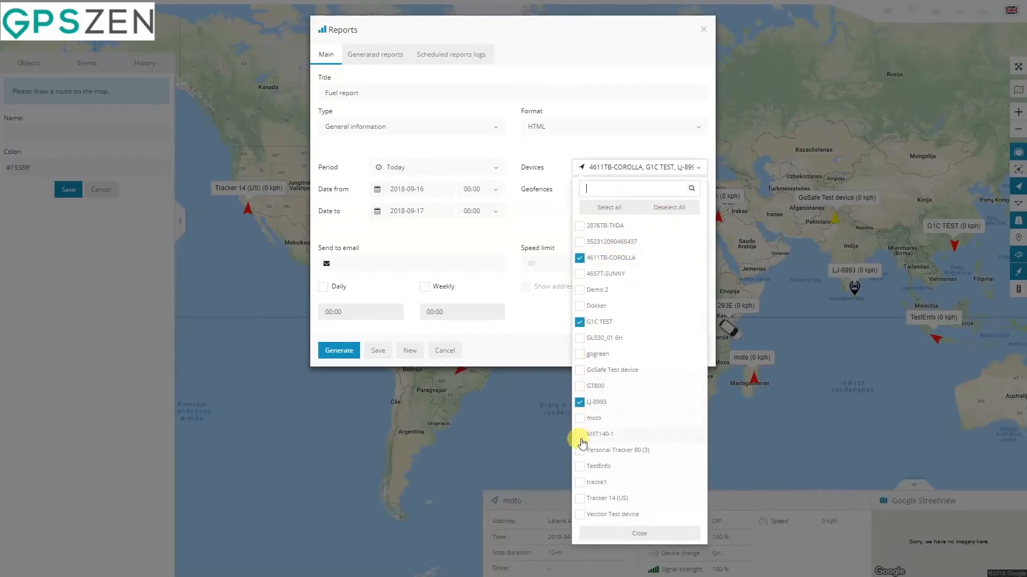
click(669, 208)
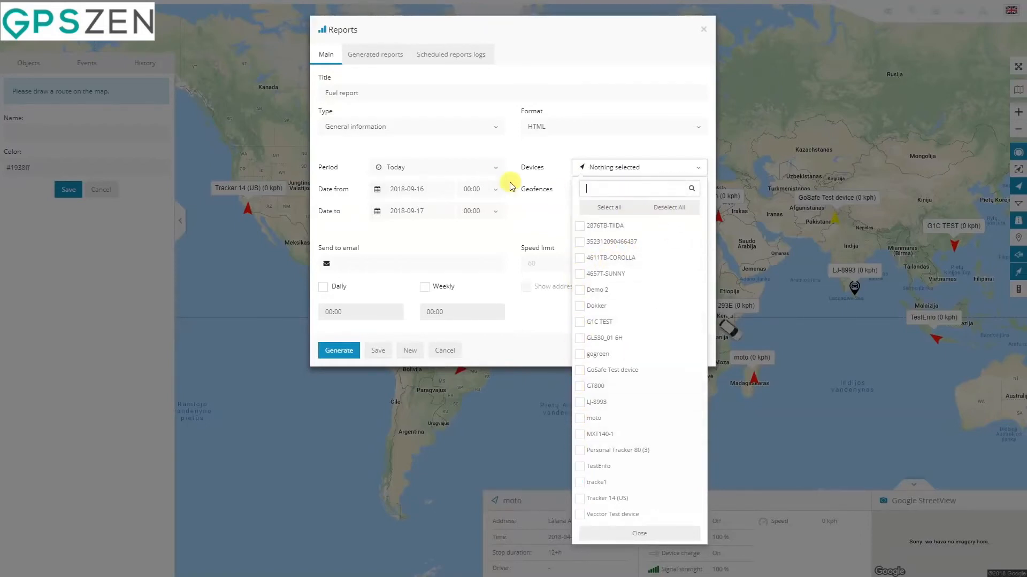
click(514, 150)
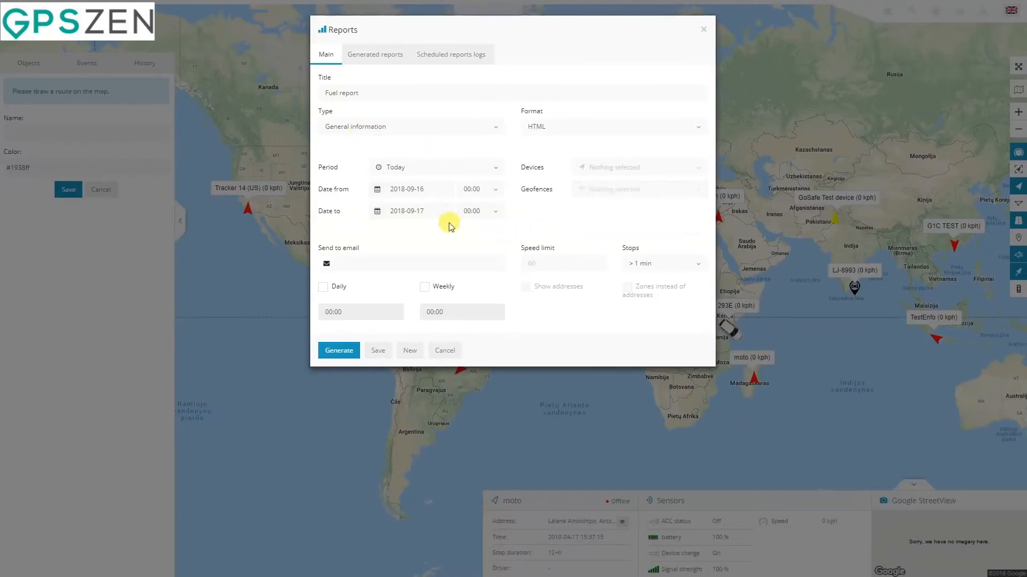
Step: Try the daily and weekly schedules for the Fuel report, clearing each one, and reset the form for a new report
click(369, 267)
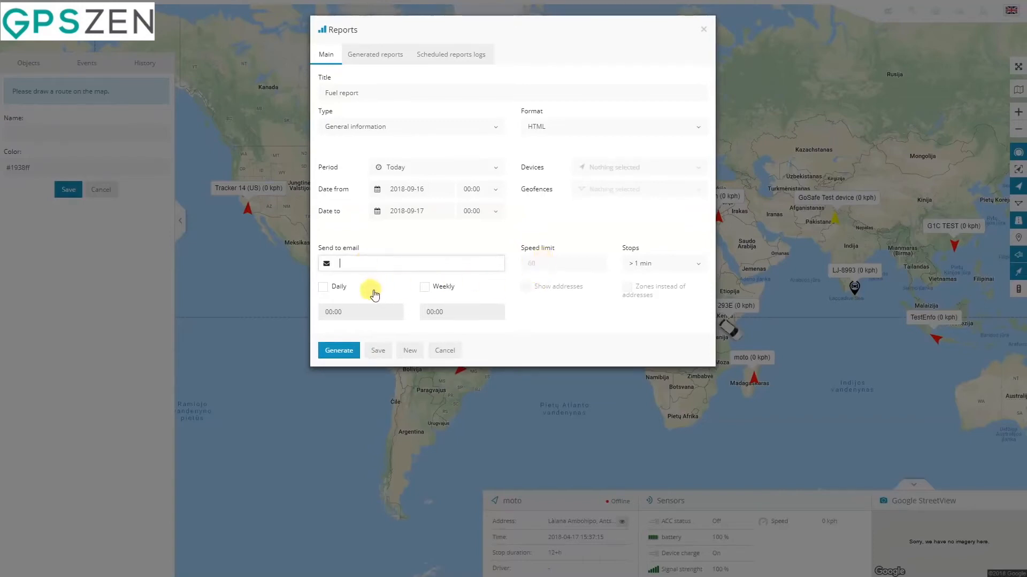
click(339, 292)
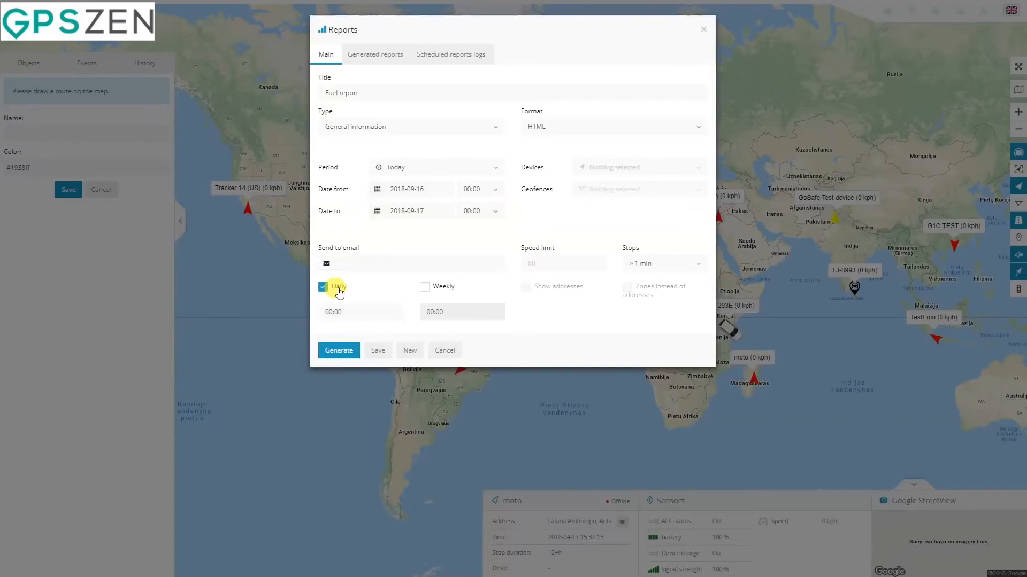
click(353, 309)
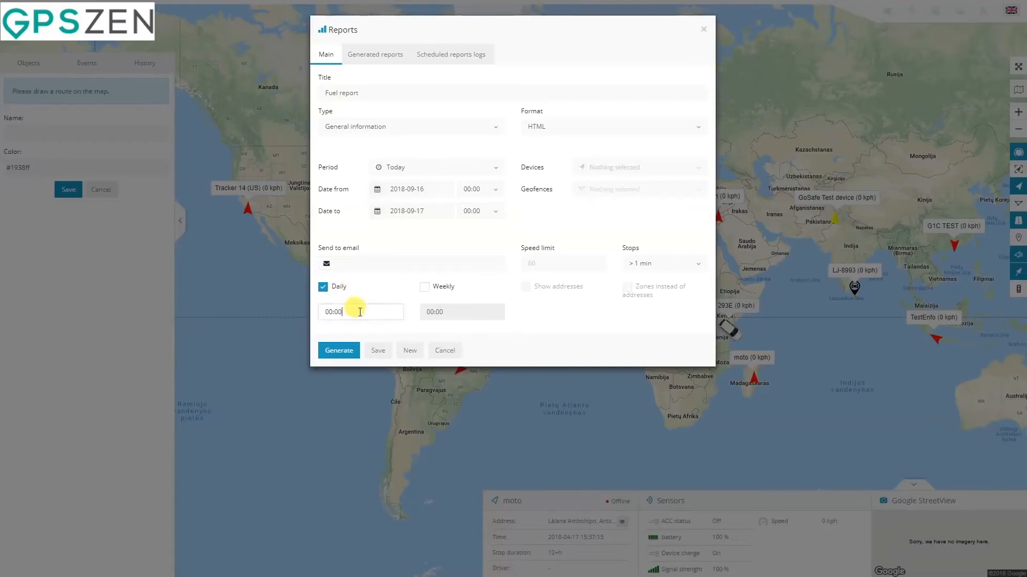
click(337, 291)
click(438, 292)
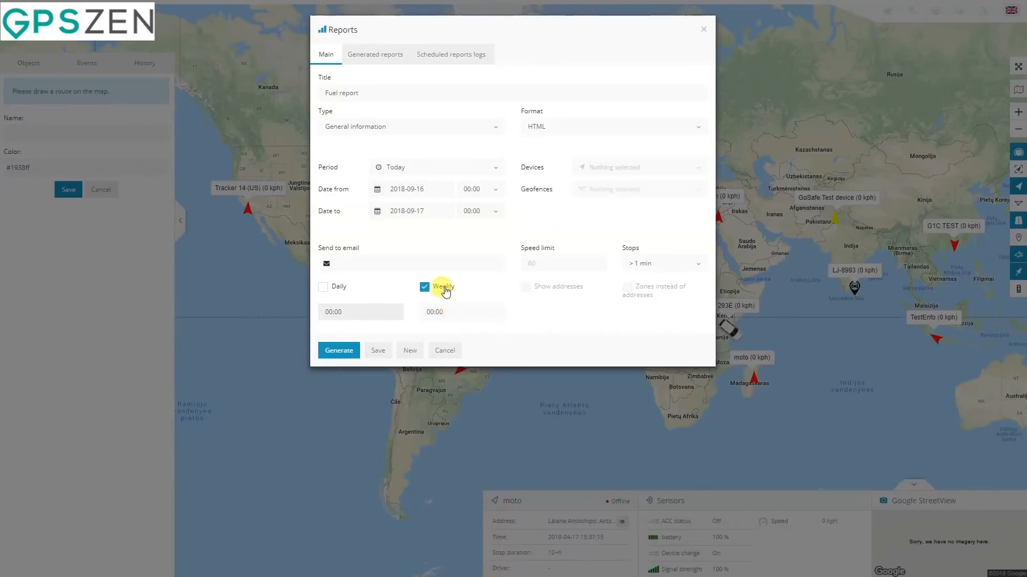
click(445, 291)
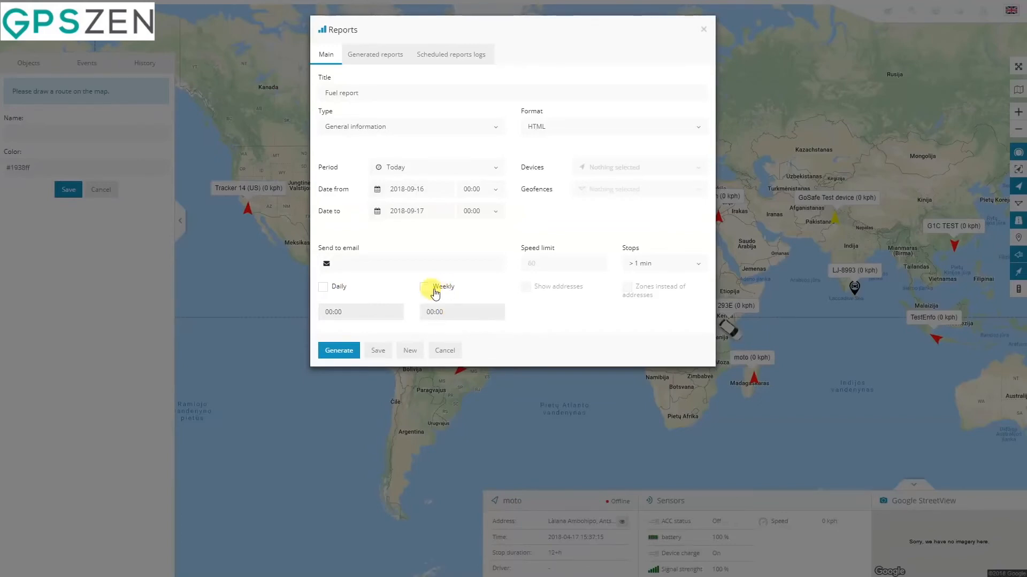
click(349, 354)
click(404, 356)
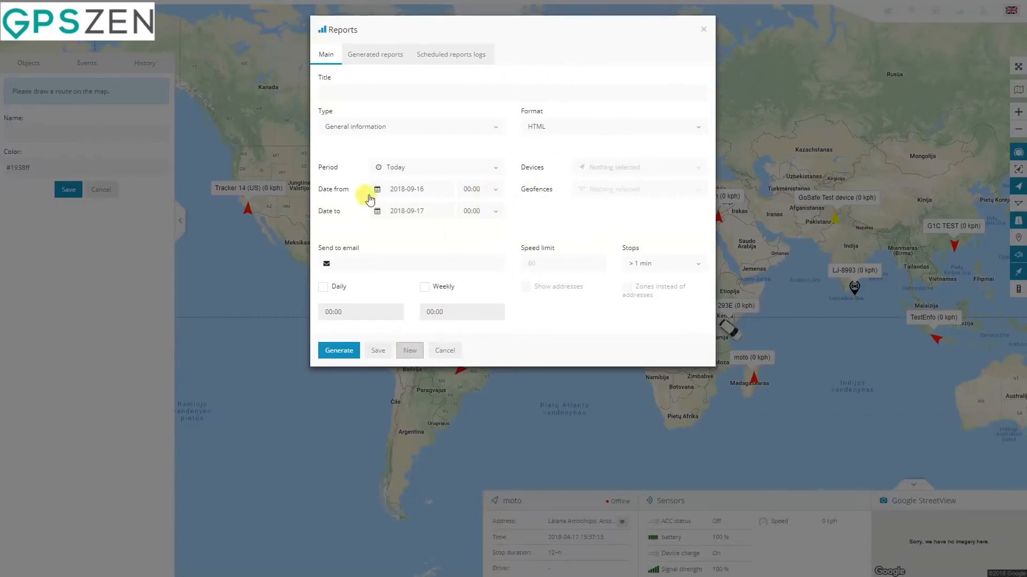
Step: Look through the generated reports and the scheduled reports logs, and close the reports dialog without saving
click(381, 57)
click(331, 53)
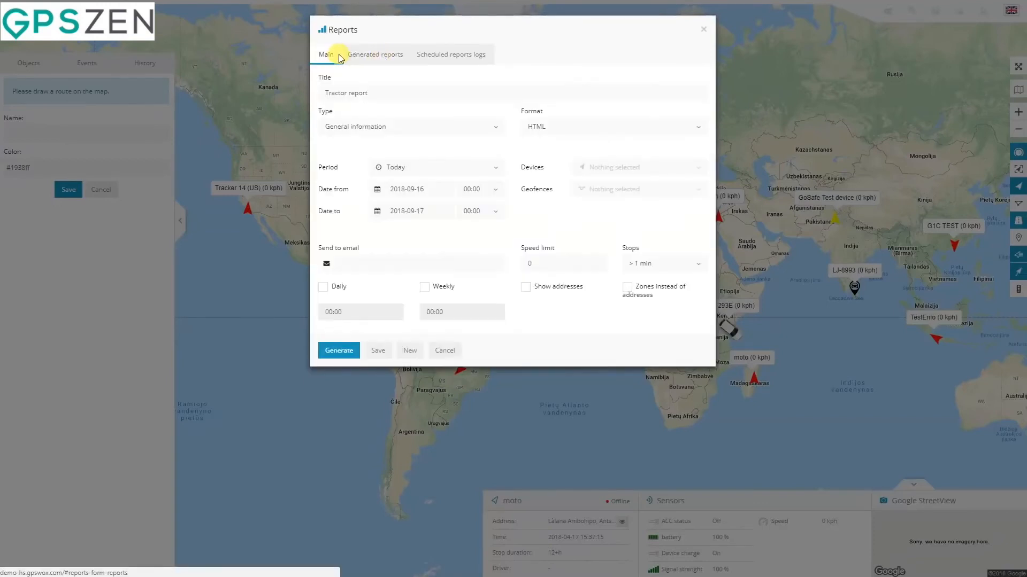
click(365, 62)
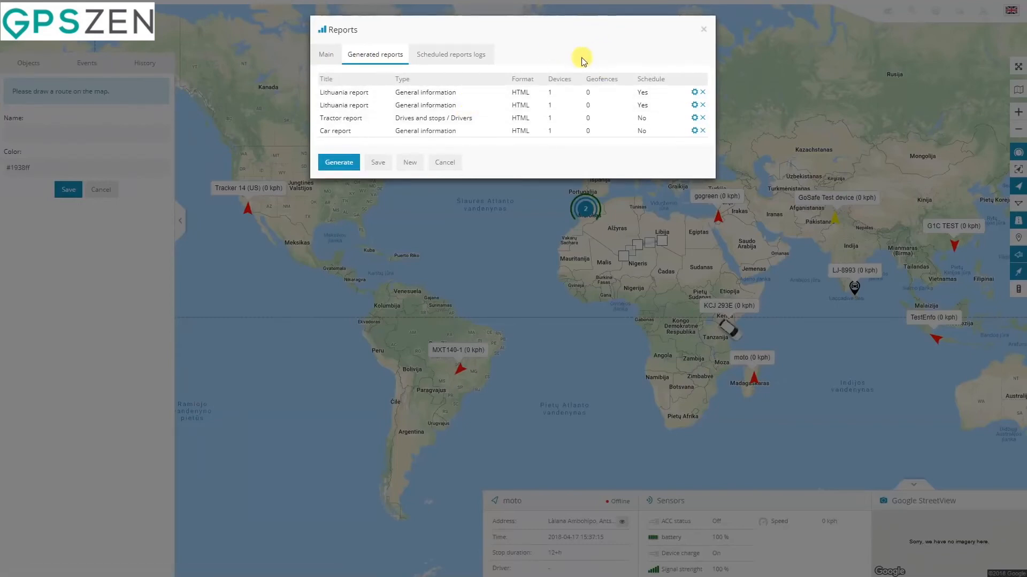
click(448, 55)
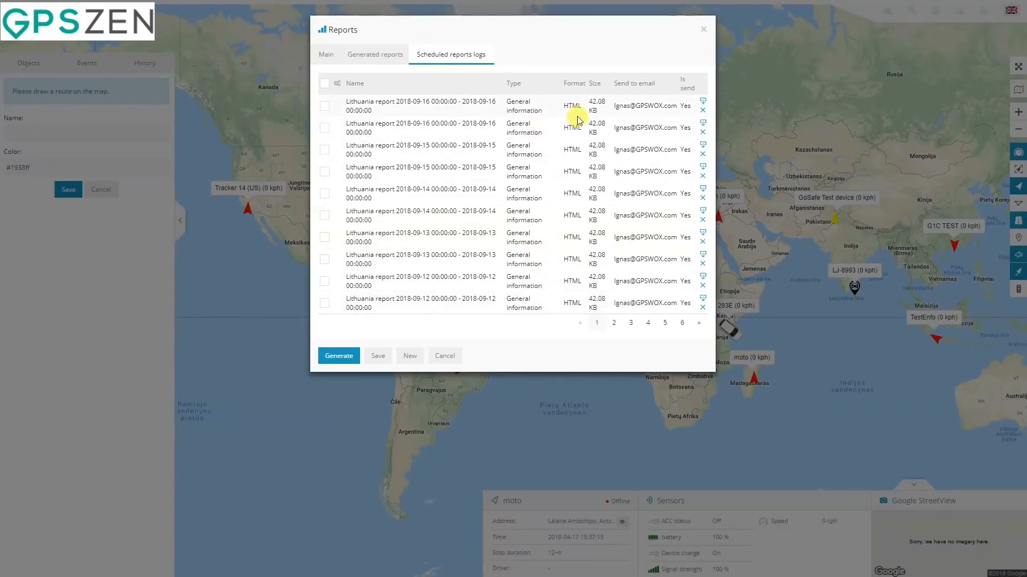
click(445, 356)
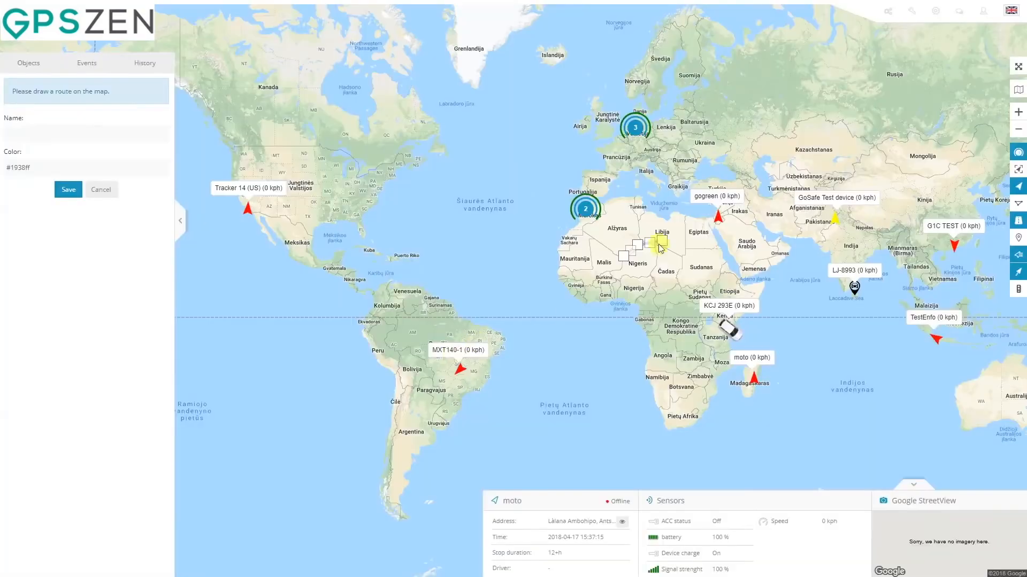
Step: Measure a two-segment distance across Africa with the Ruler, starting in Nigeria and running through Sudan
click(911, 11)
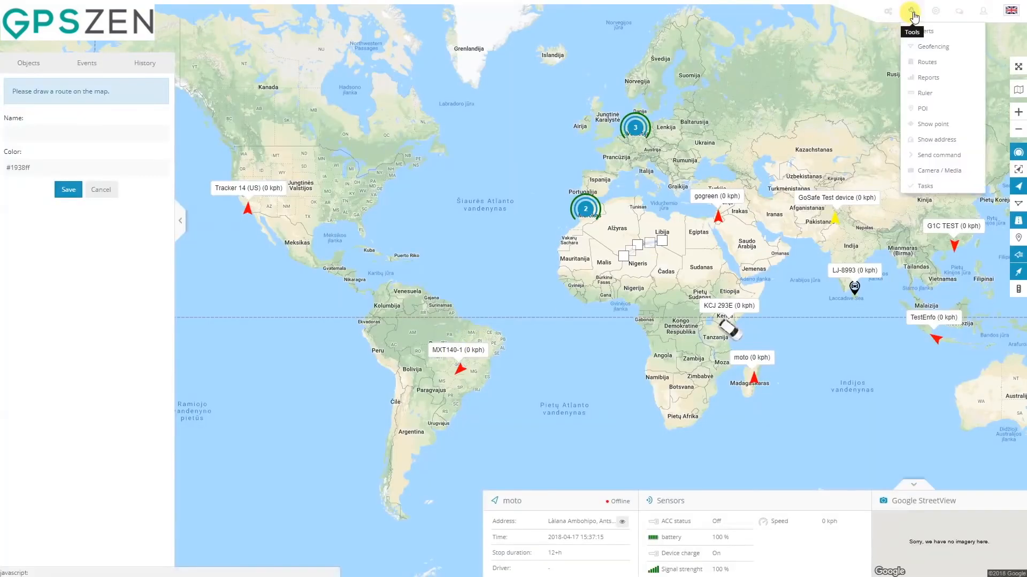
click(955, 98)
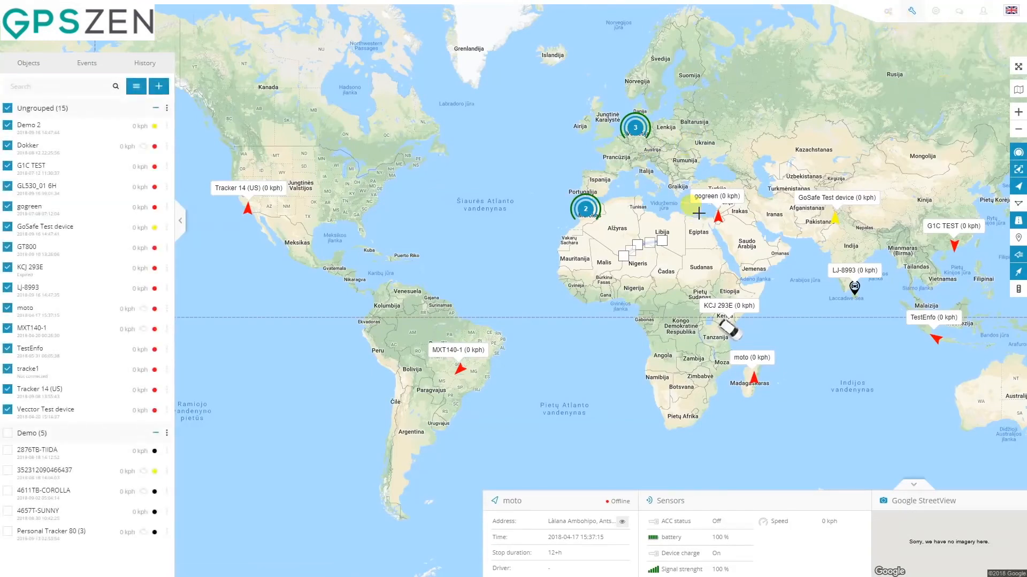
click(630, 292)
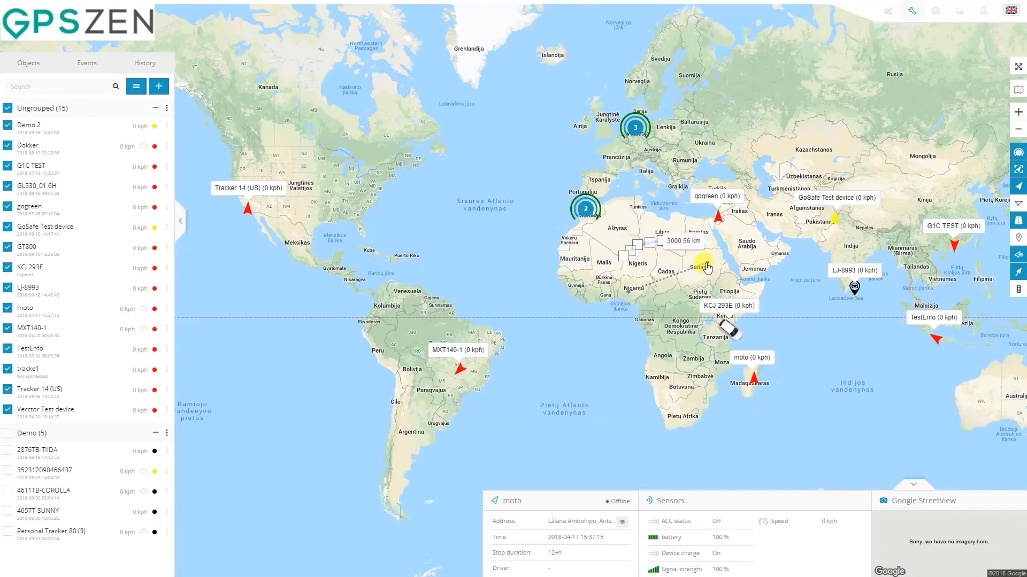
click(688, 266)
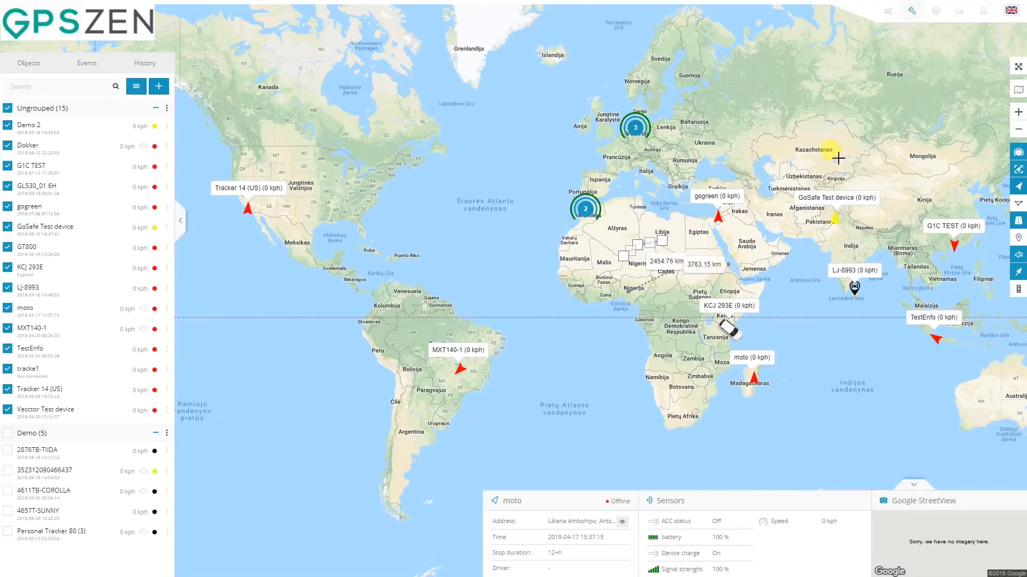
Step: Save a new point of interest named "My POI" with a chosen marker icon and display the points of interest on the map
click(912, 12)
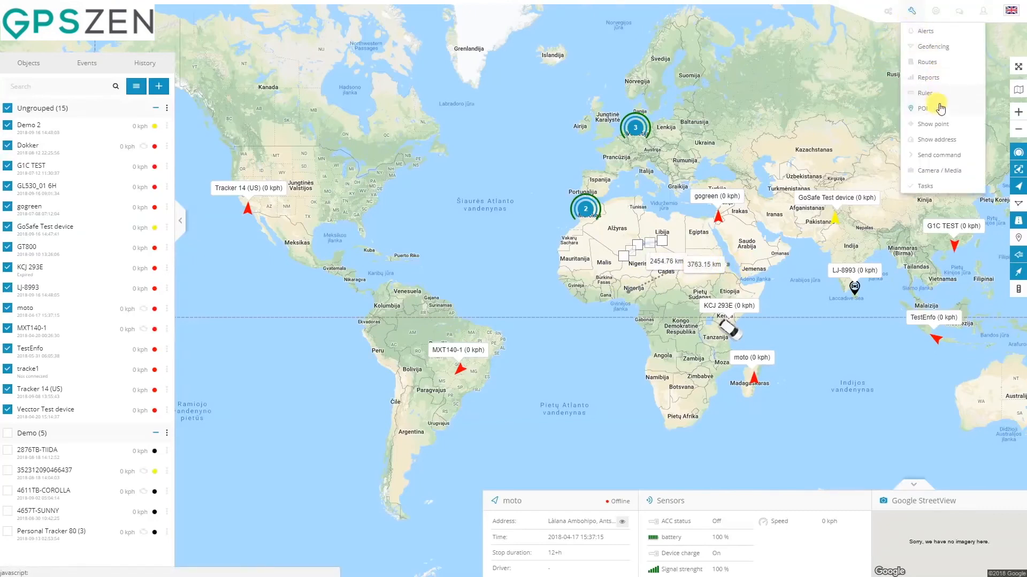
click(933, 109)
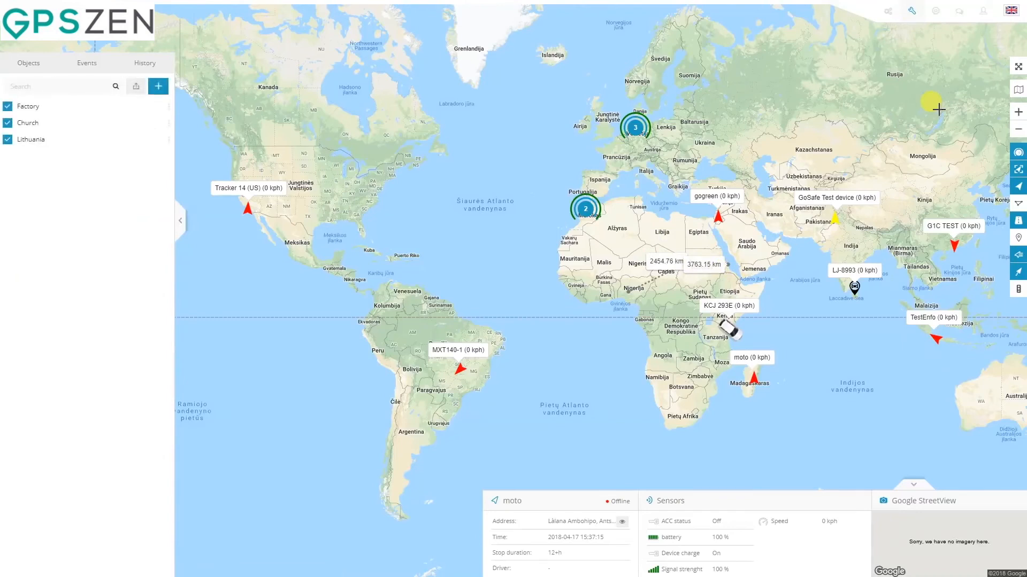
click(158, 89)
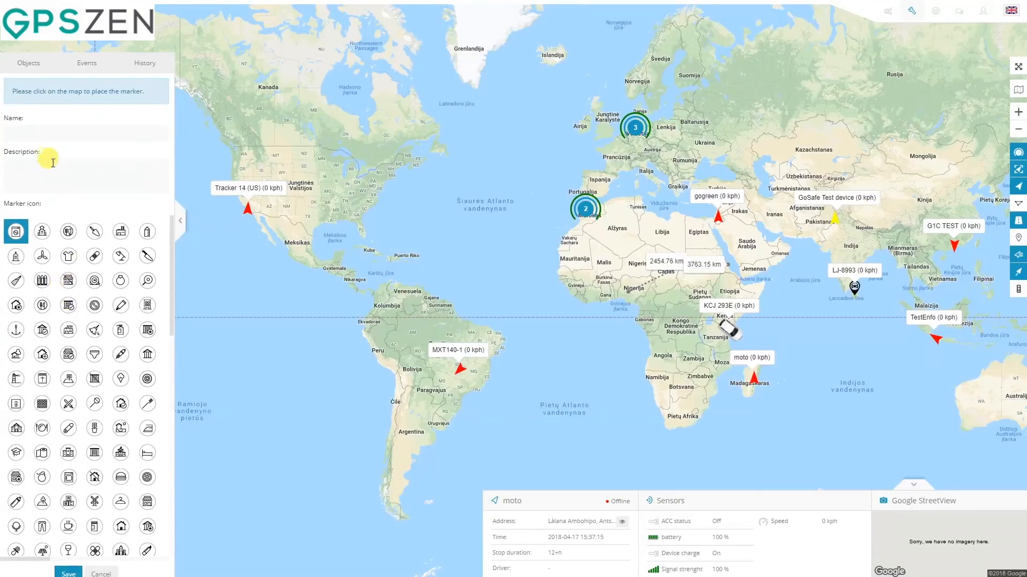
click(40, 128)
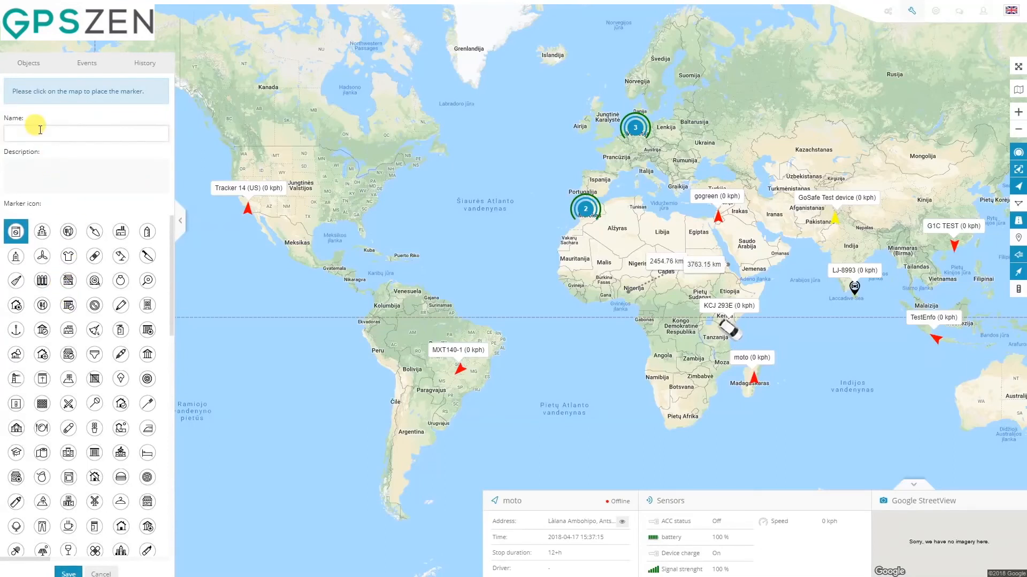
click(42, 233)
click(68, 231)
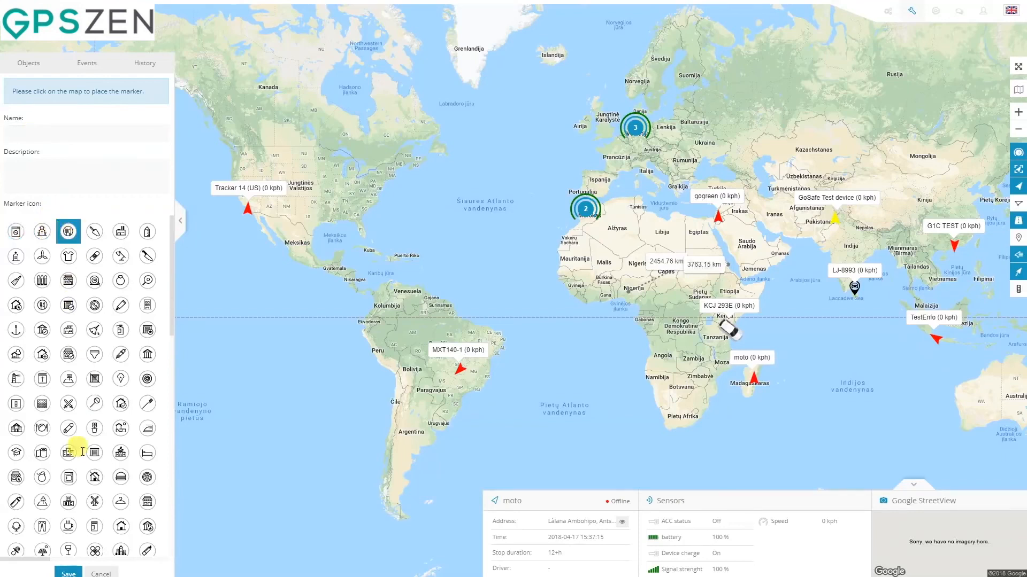
click(72, 571)
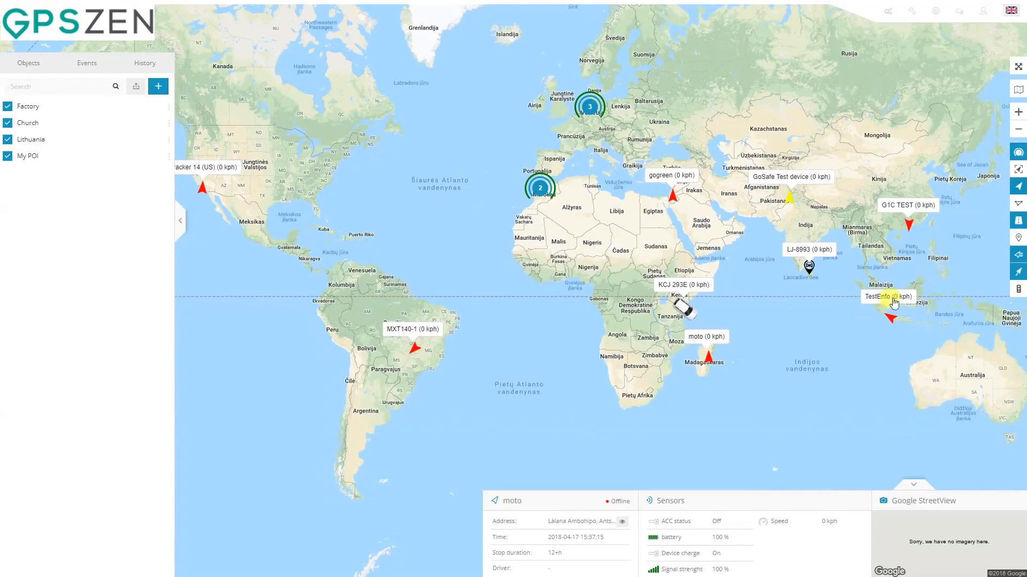
click(1018, 241)
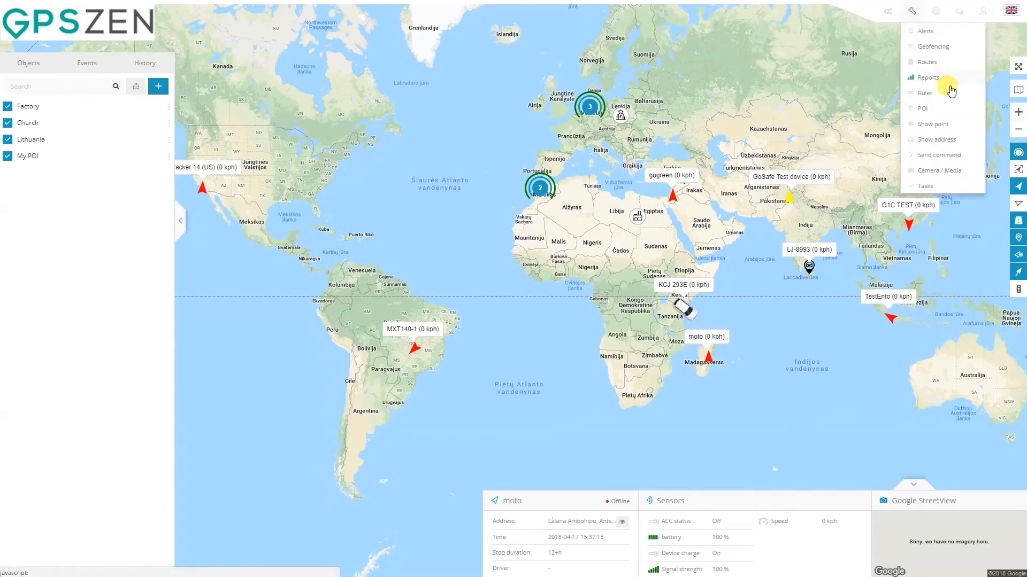
Step: Review the Show point coordinate format options and leave them without entering a latitude or longitude
click(935, 125)
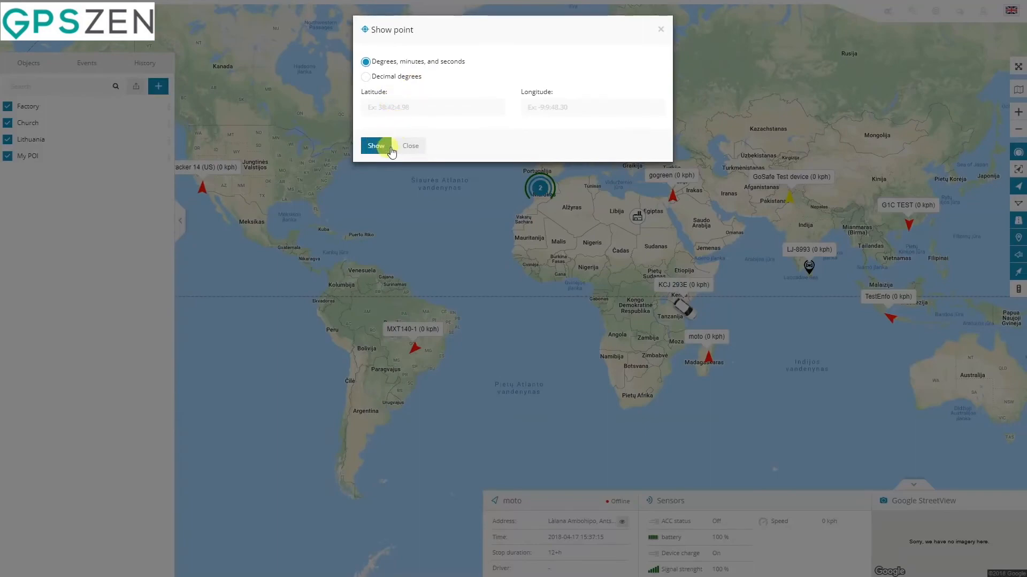
click(411, 146)
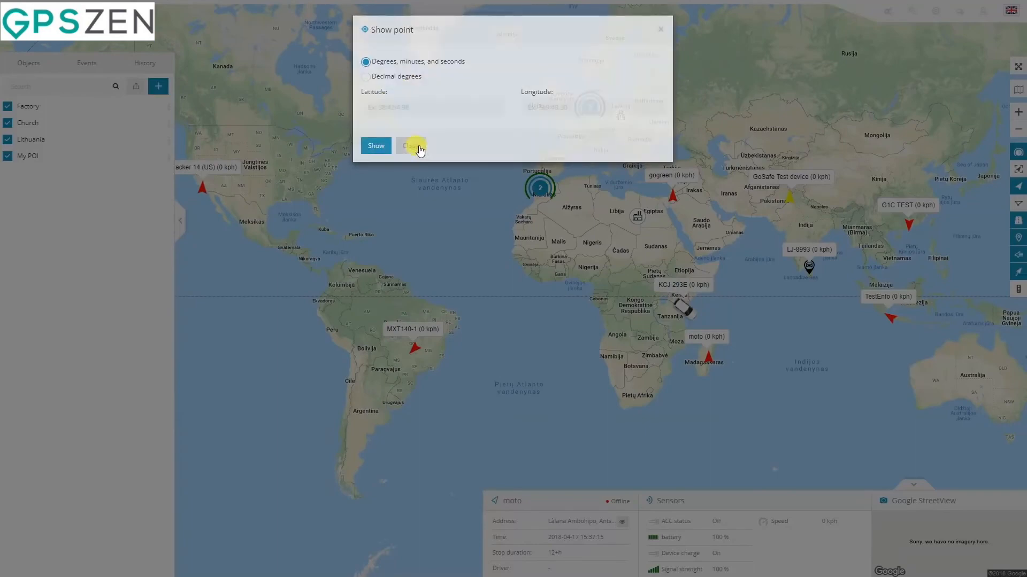
Step: Open the Show address lookup and start an address entry
click(915, 16)
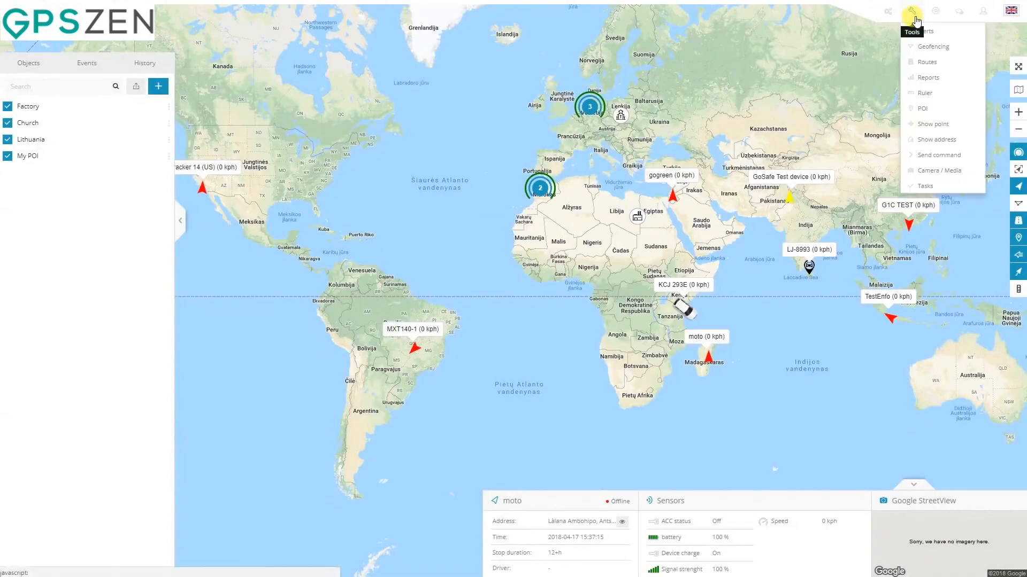
click(950, 142)
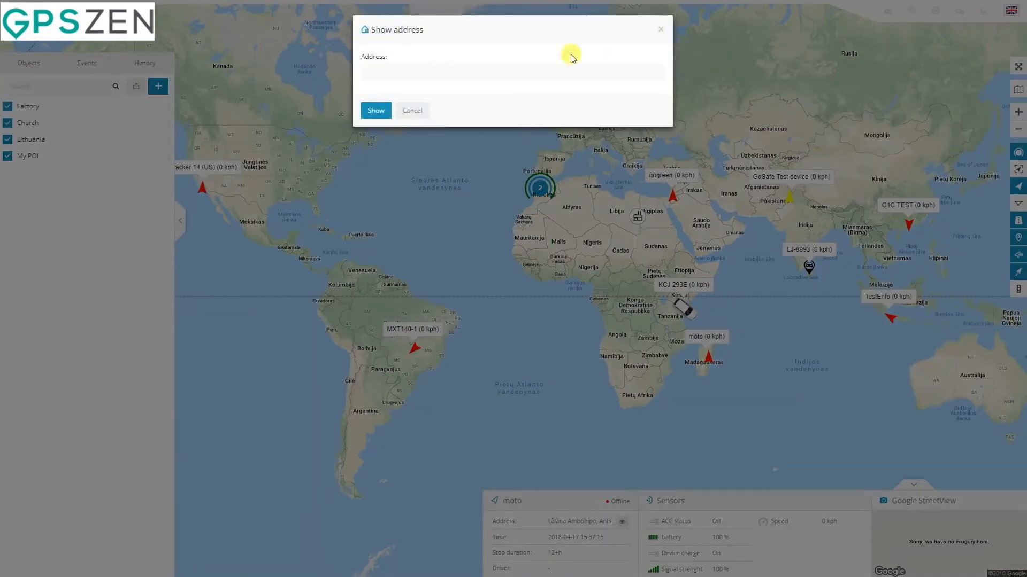
click(488, 74)
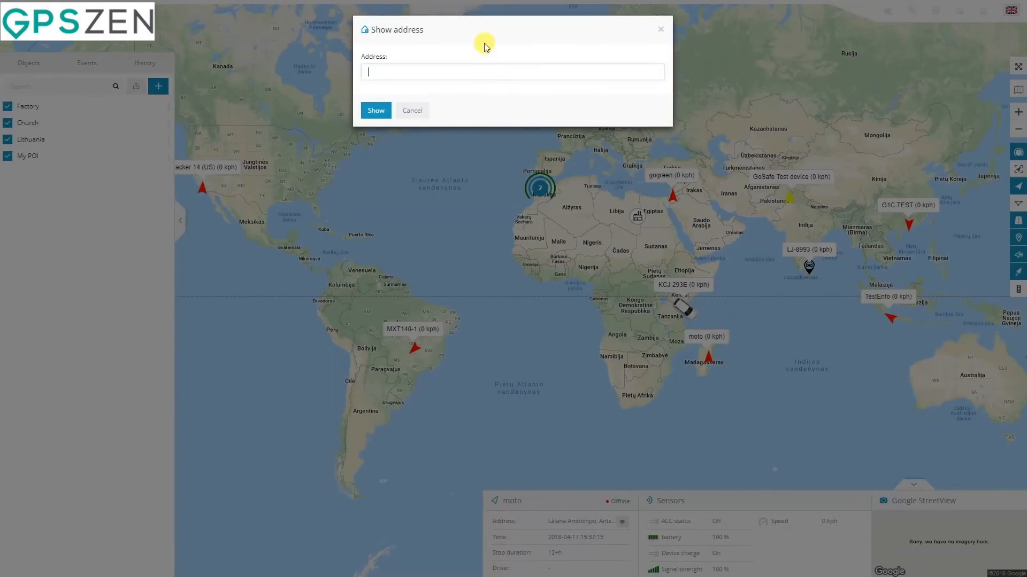